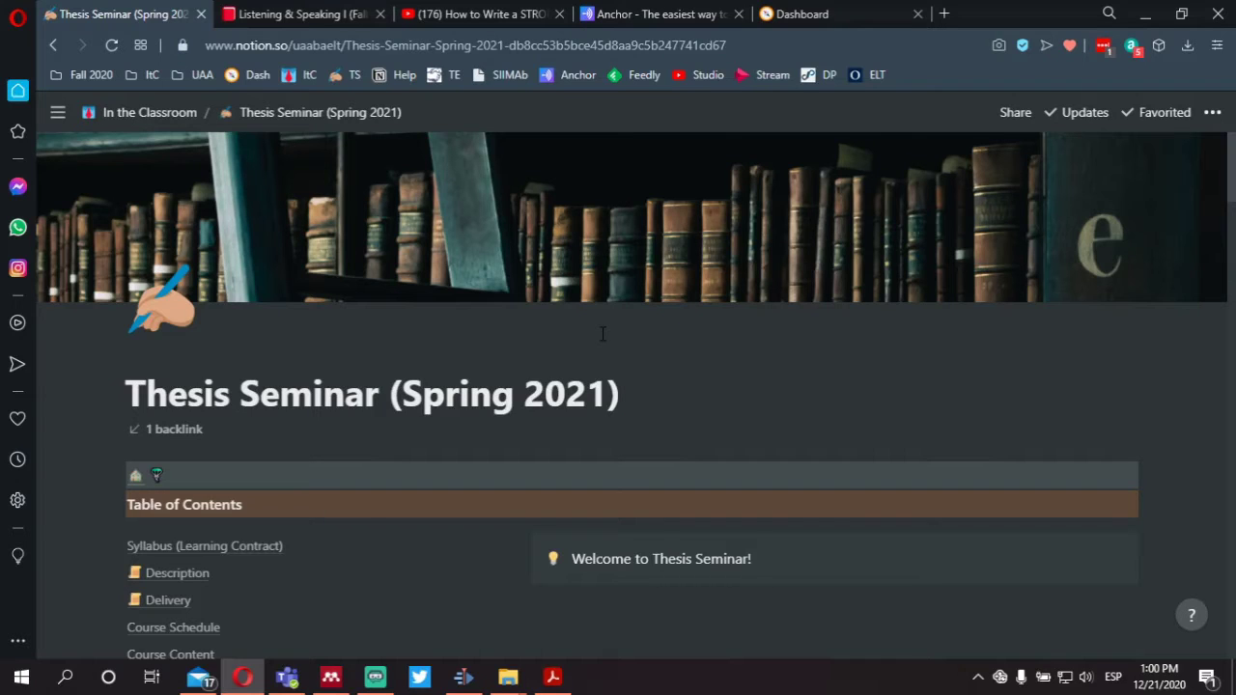
Create a new Tutoring Sessions entry from the Tutoring/Reflection Journal template and open it as a full page.
scroll(603, 334, "down", 10)
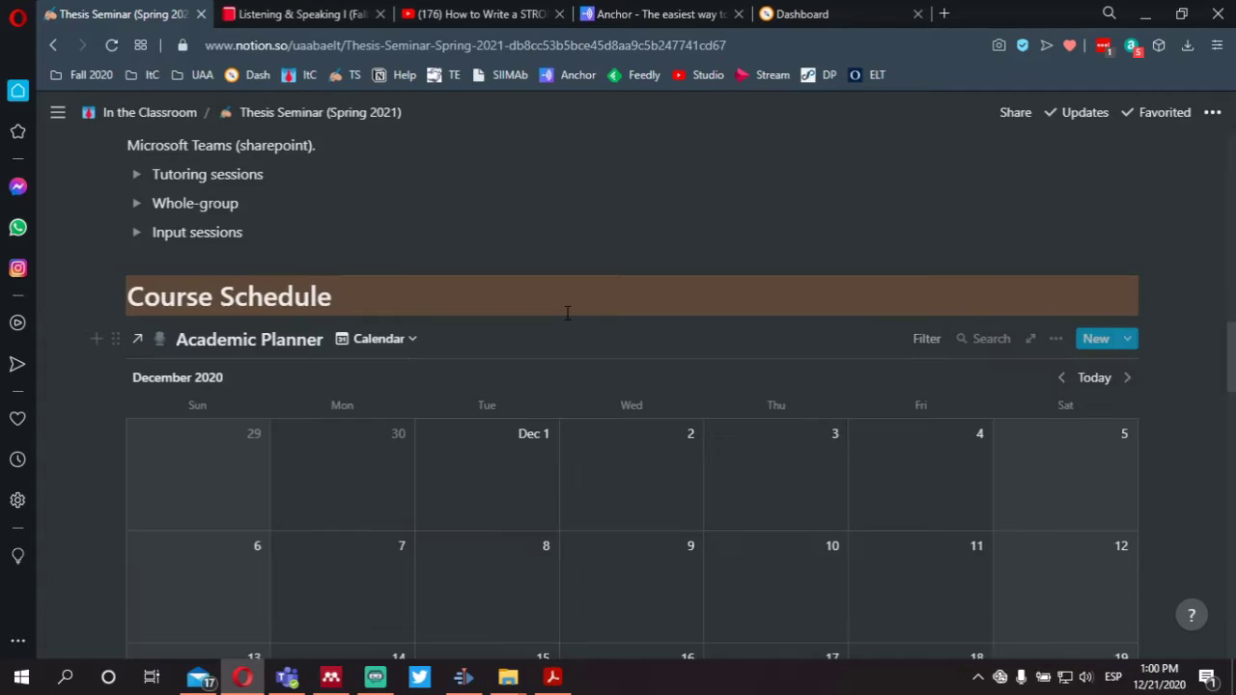
scroll(567, 312, "down", 3)
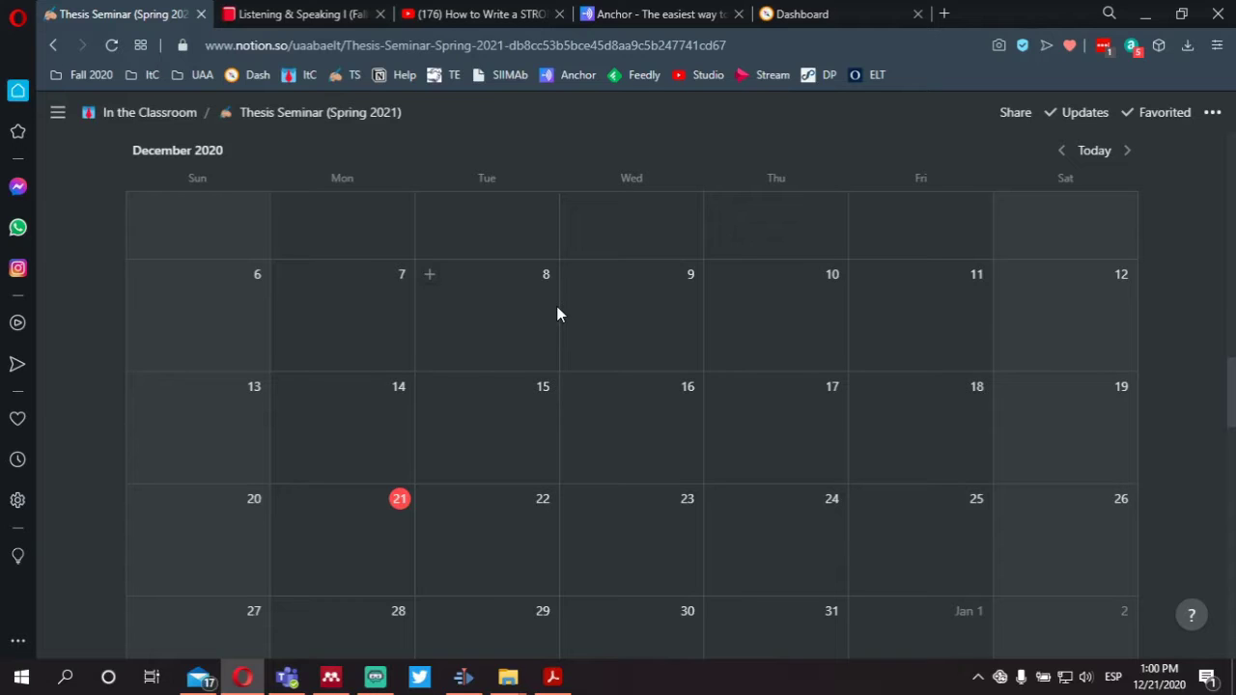
scroll(557, 308, "down", 5)
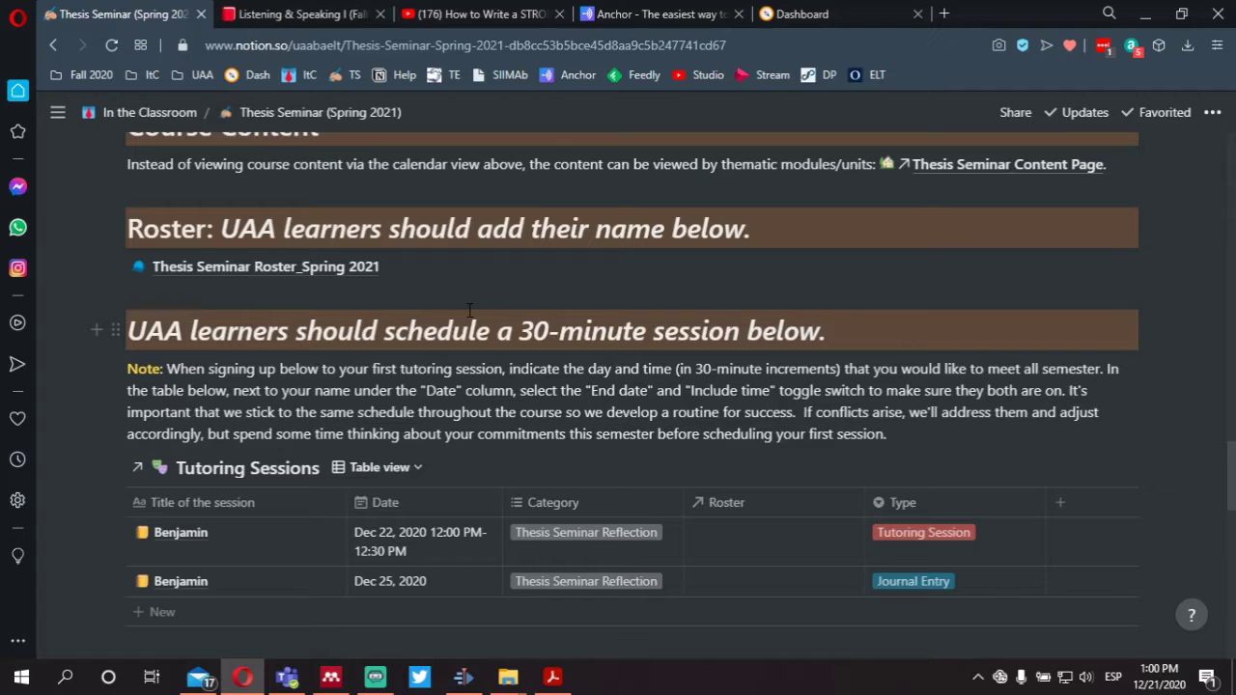
scroll(470, 309, "down", 1)
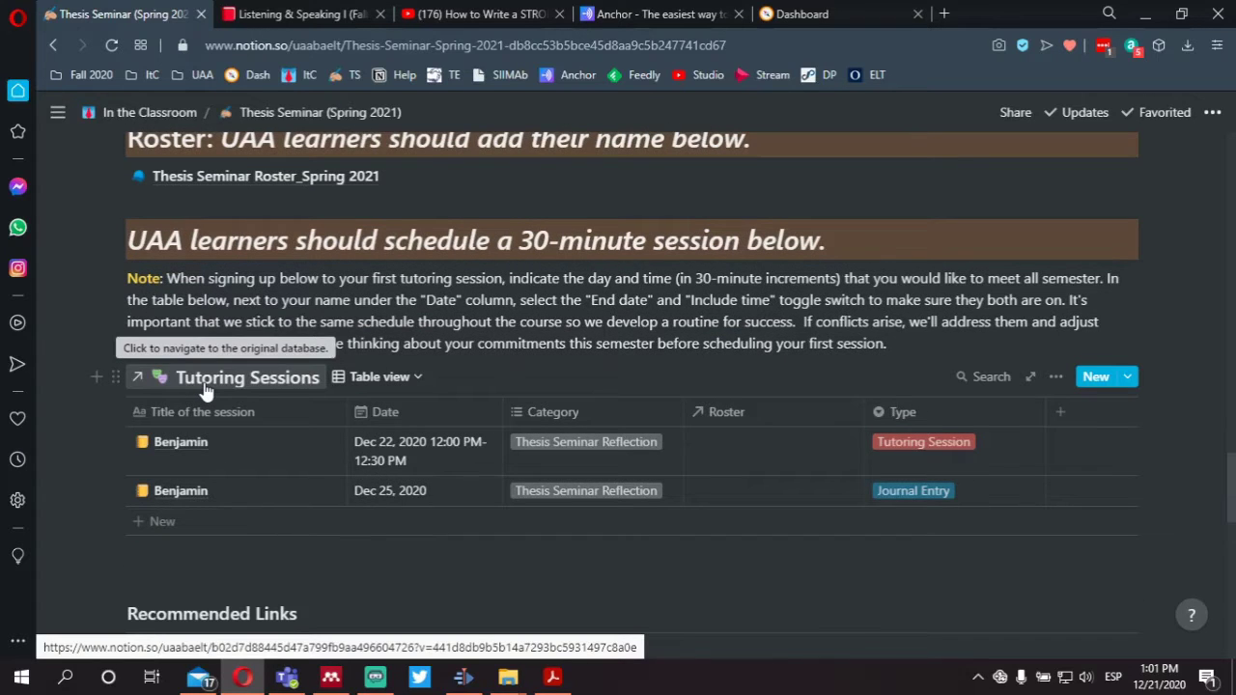
scroll(205, 388, "up", 1)
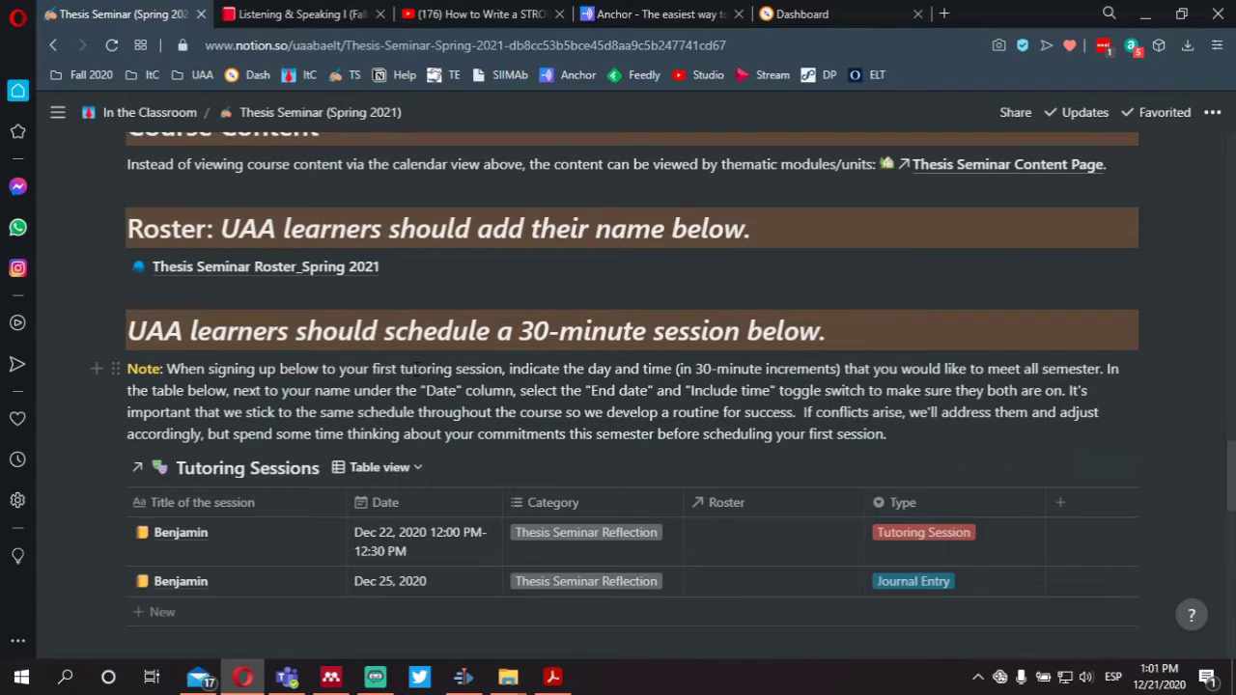
scroll(418, 367, "down", 2)
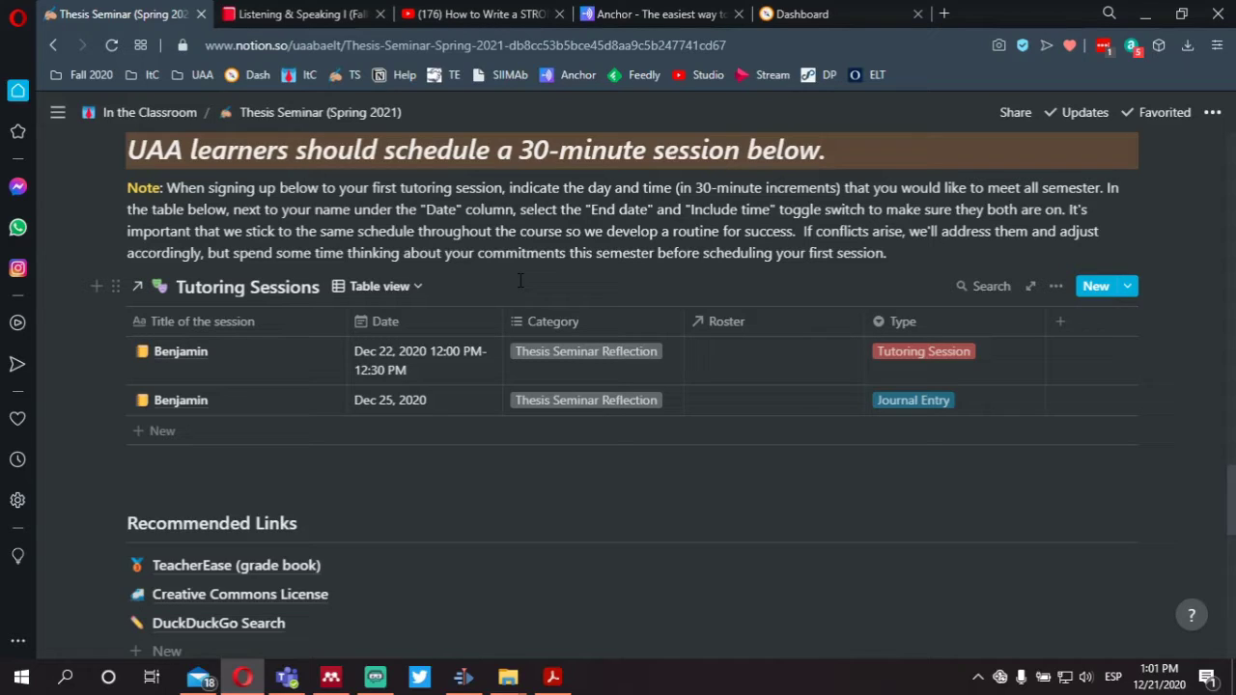
left_click(1128, 286)
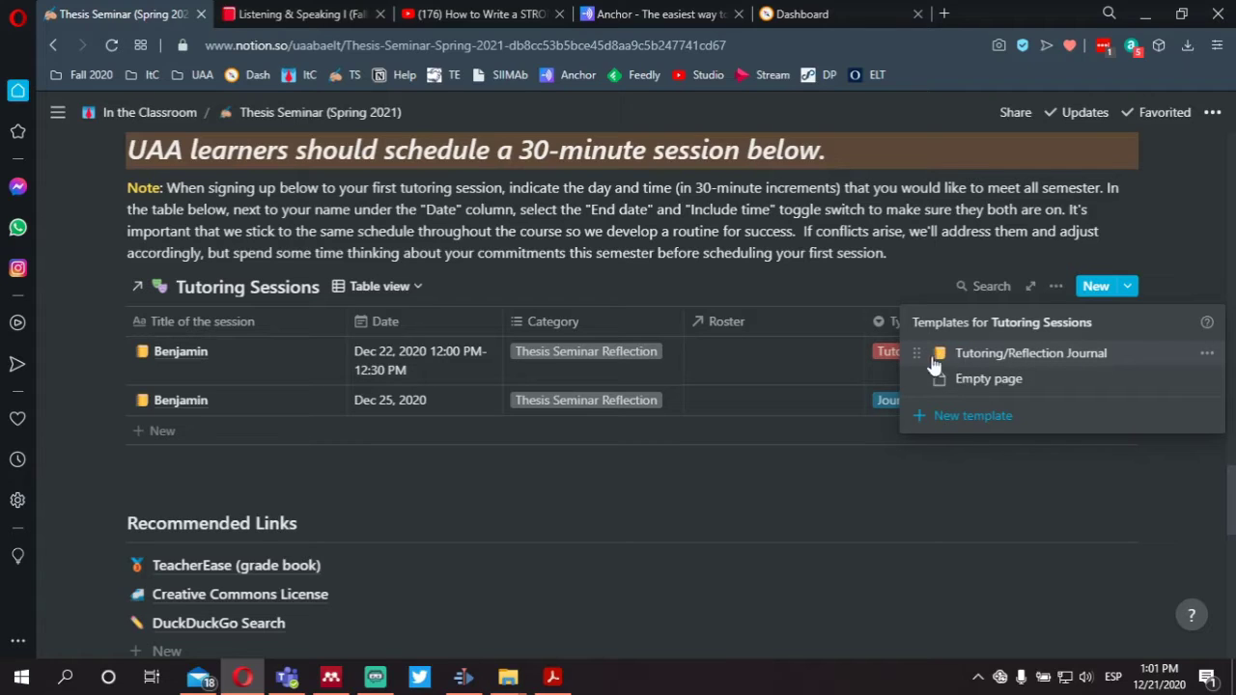
left_click(1020, 357)
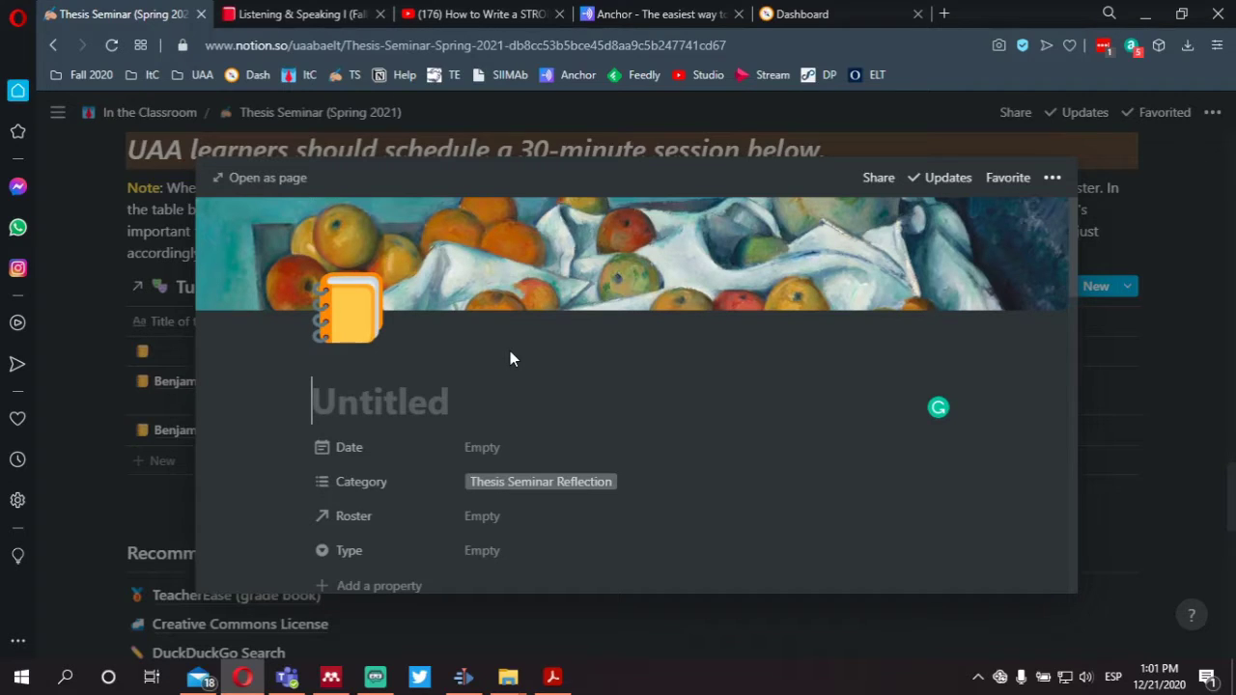
left_click(267, 179)
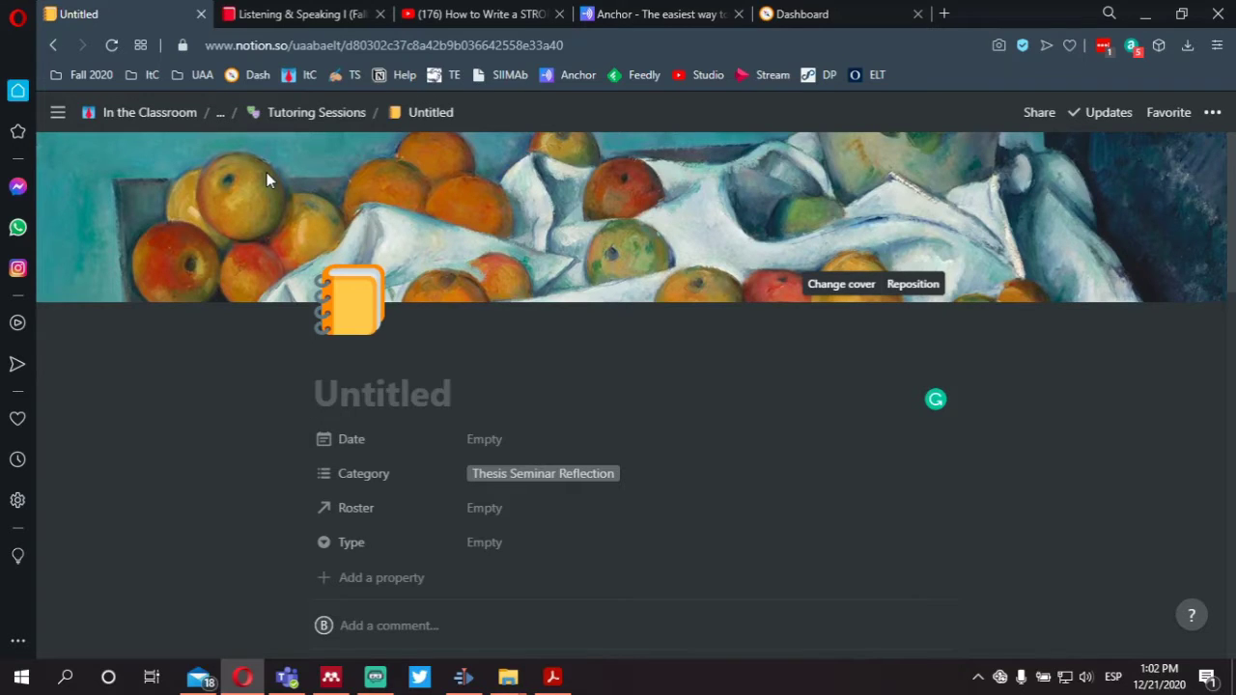
Title the new journal page with the learner's first name.
type("b")
key("BackSpace")
type("Benj")
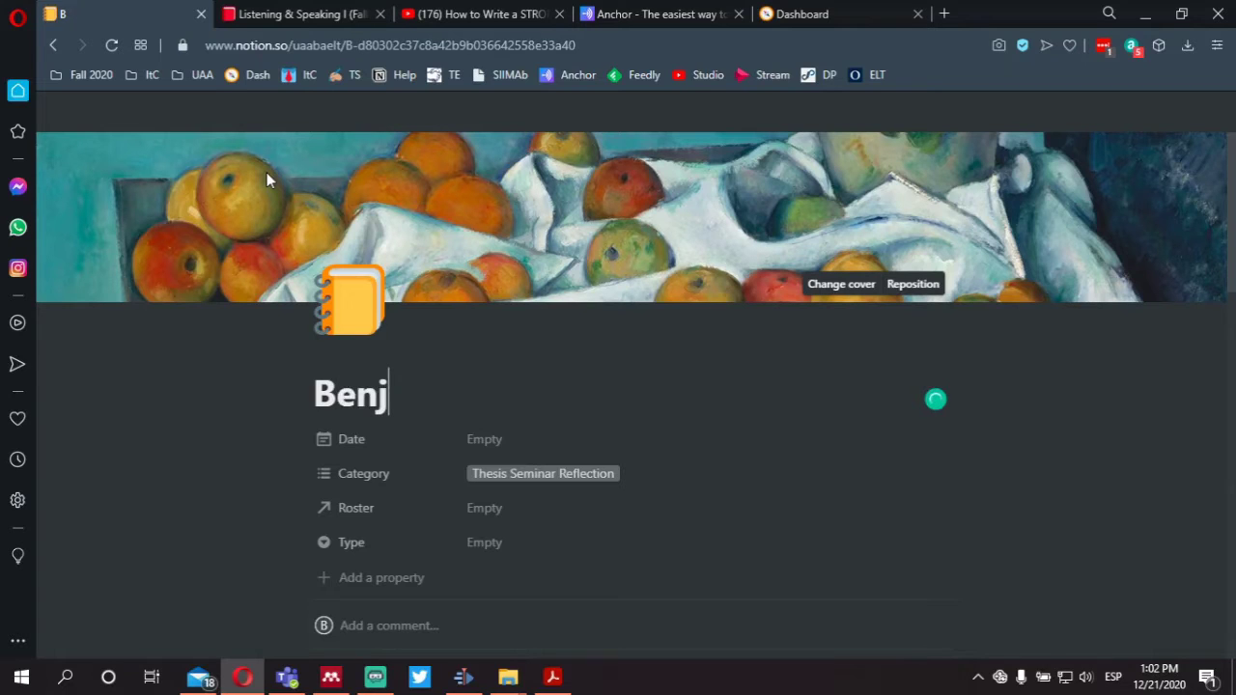
type("amin")
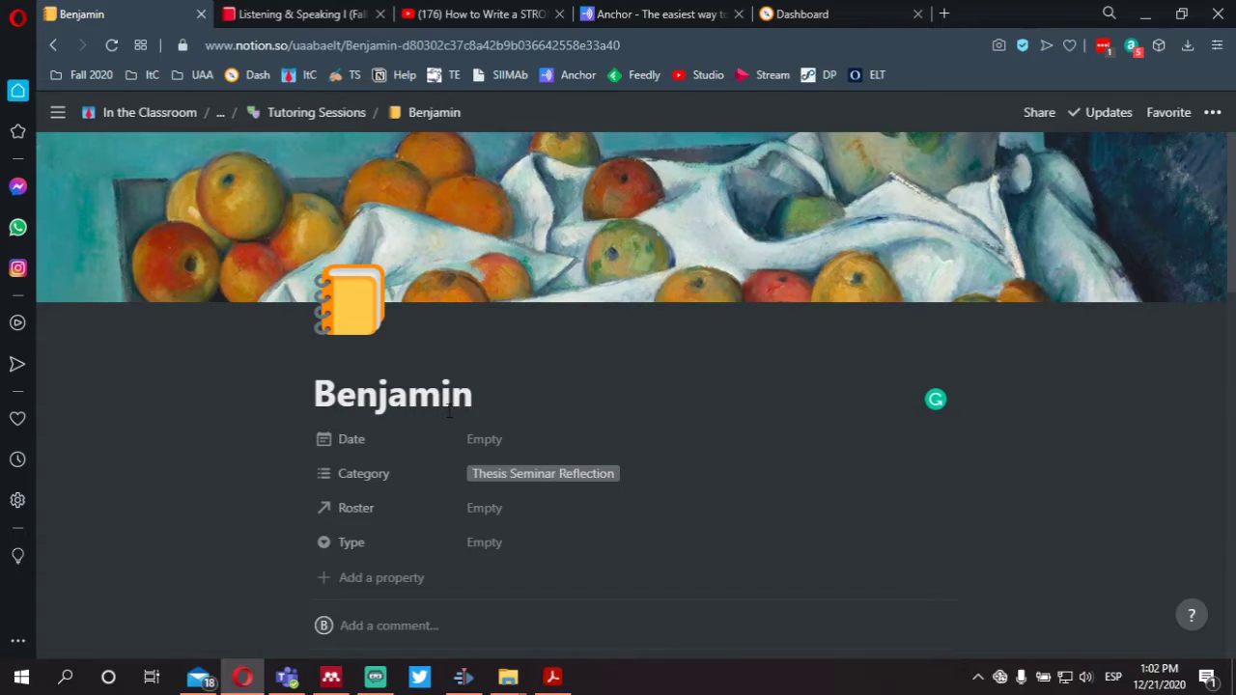
Set the entry's date to Dec 25, 2020 and its type to Journal Entry.
scroll(529, 451, "down", 3)
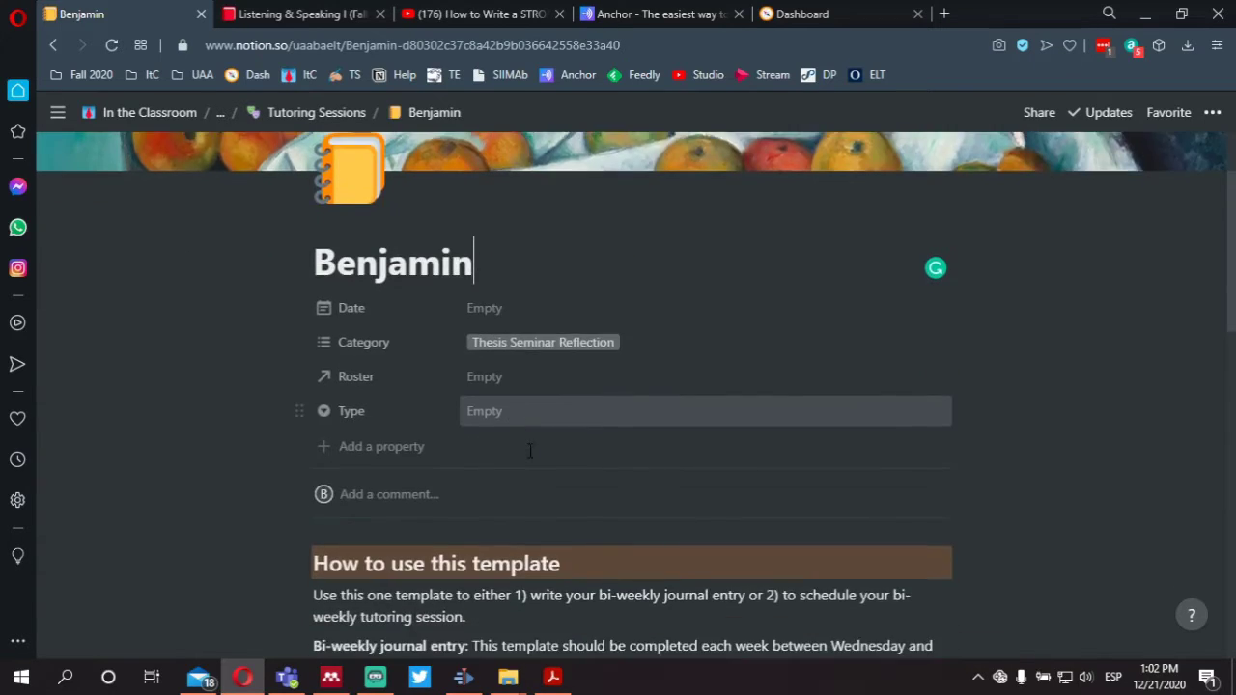
scroll(547, 500, "up", 2)
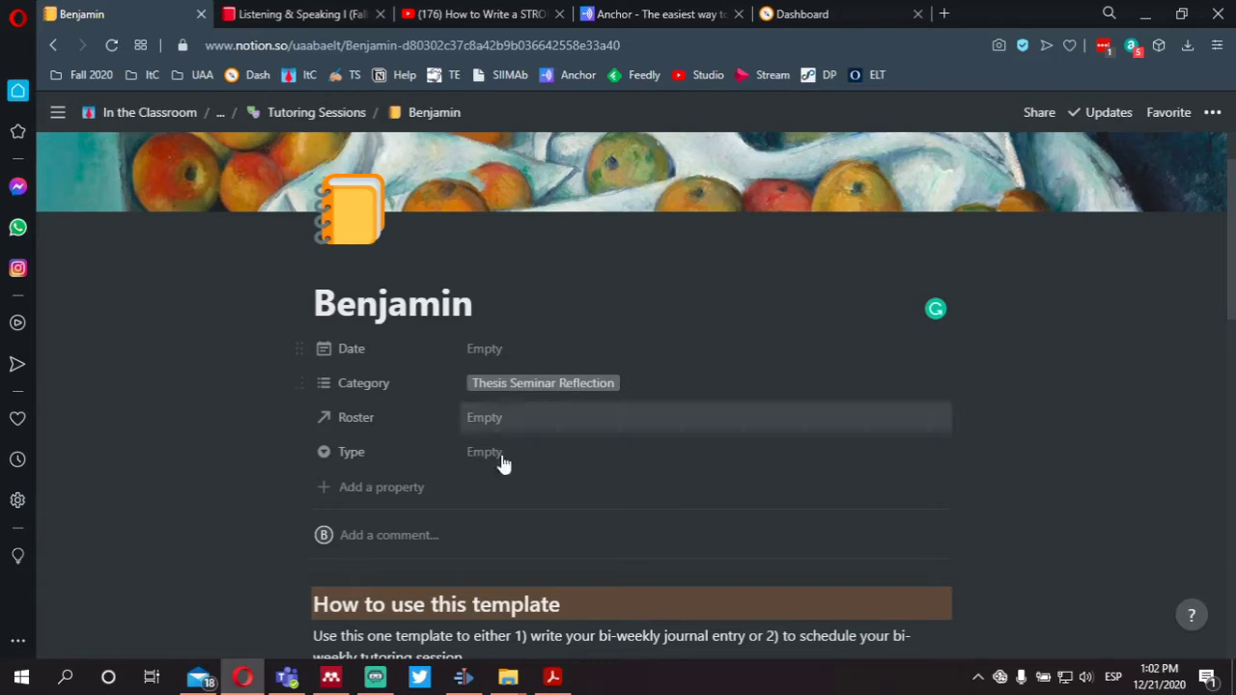
scroll(344, 351, "down", 3)
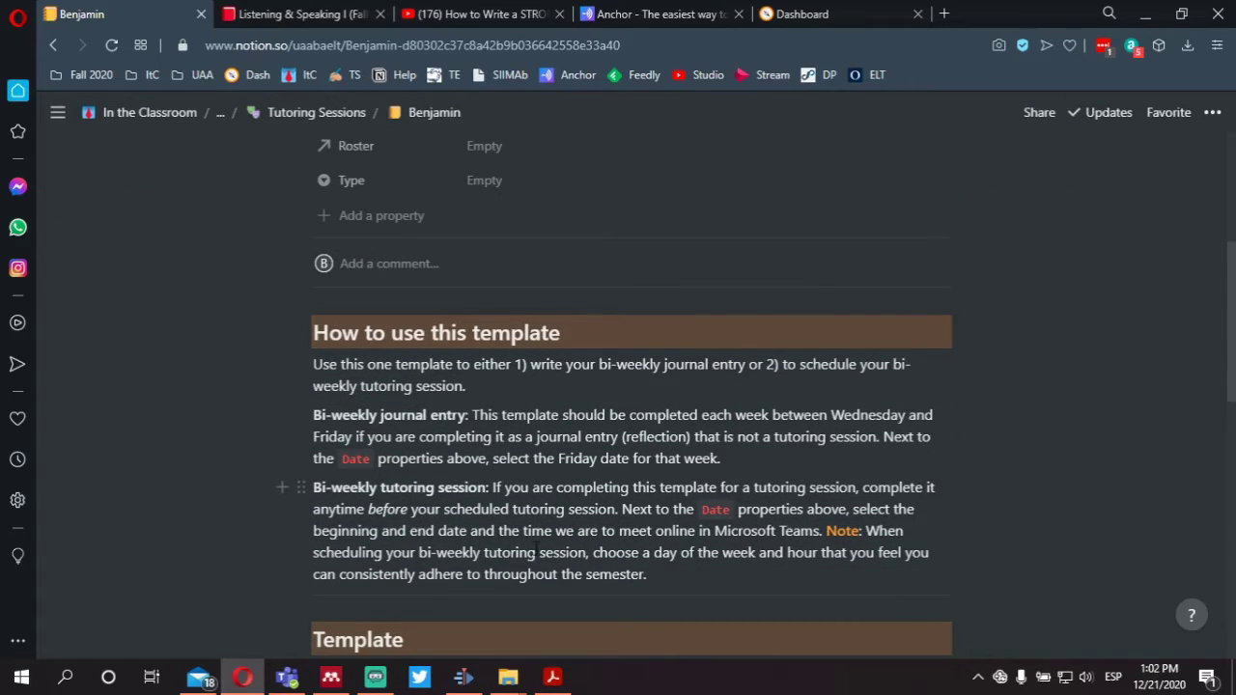
scroll(527, 419, "down", 2)
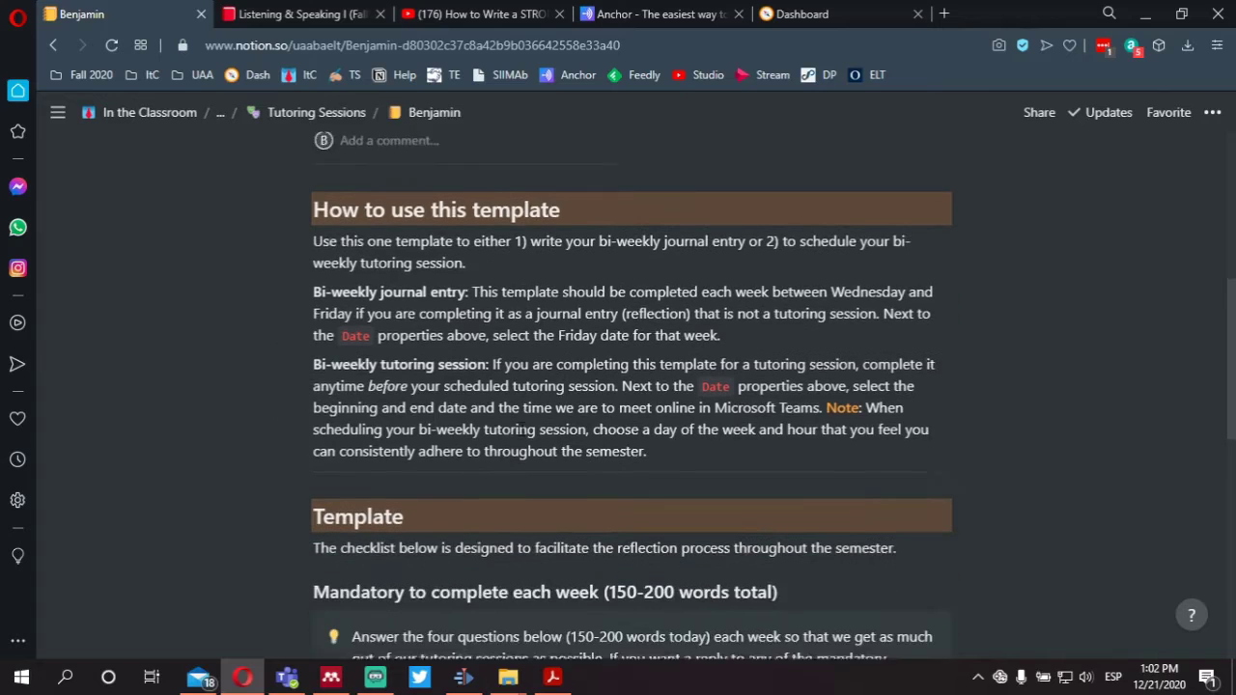
scroll(512, 421, "up", 2)
scroll(496, 422, "up", 3)
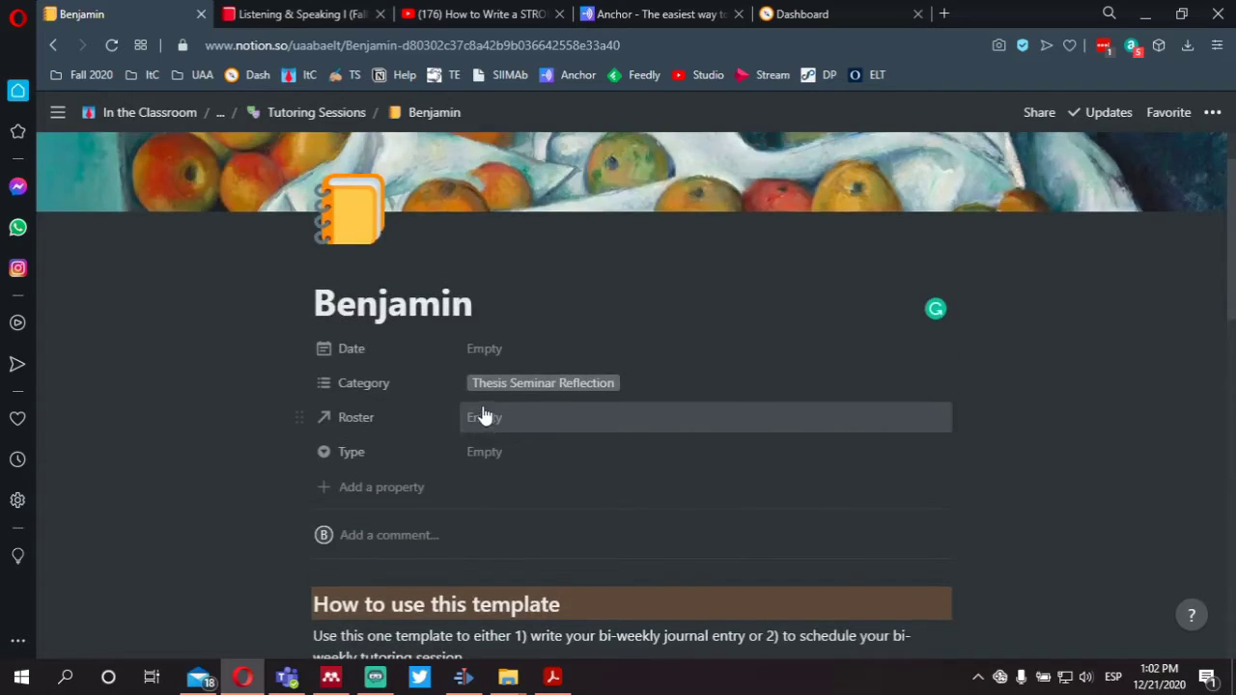
scroll(483, 416, "down", 1)
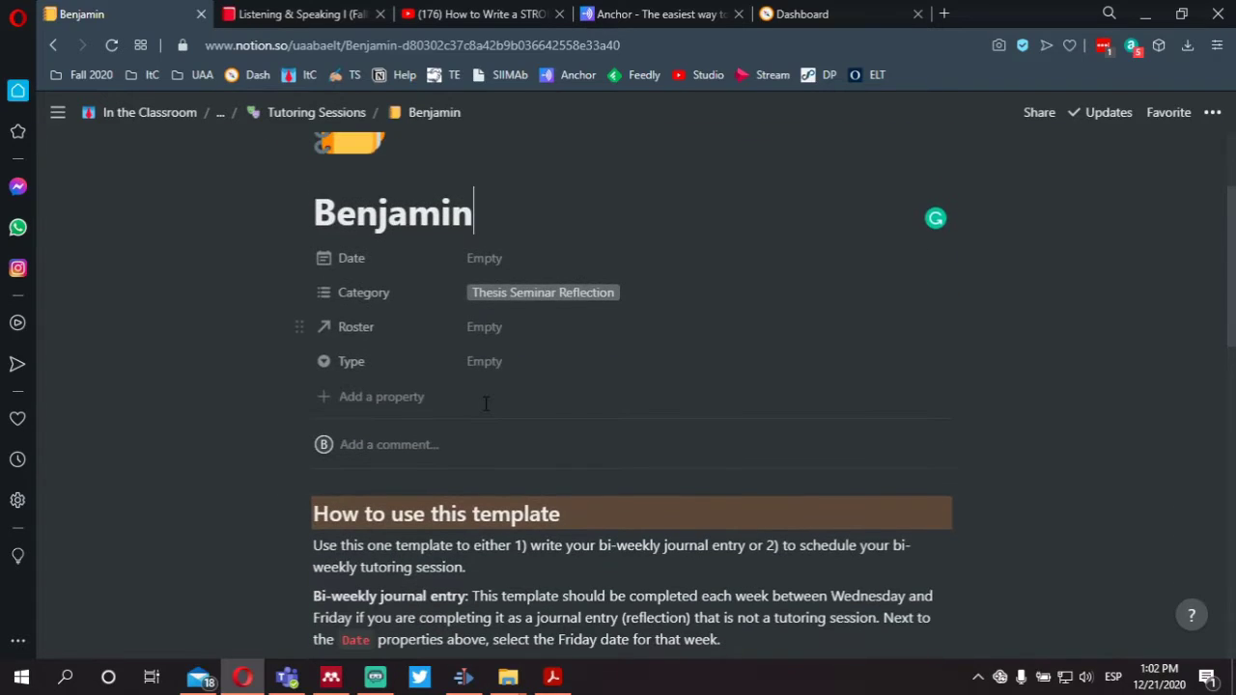
left_click(498, 263)
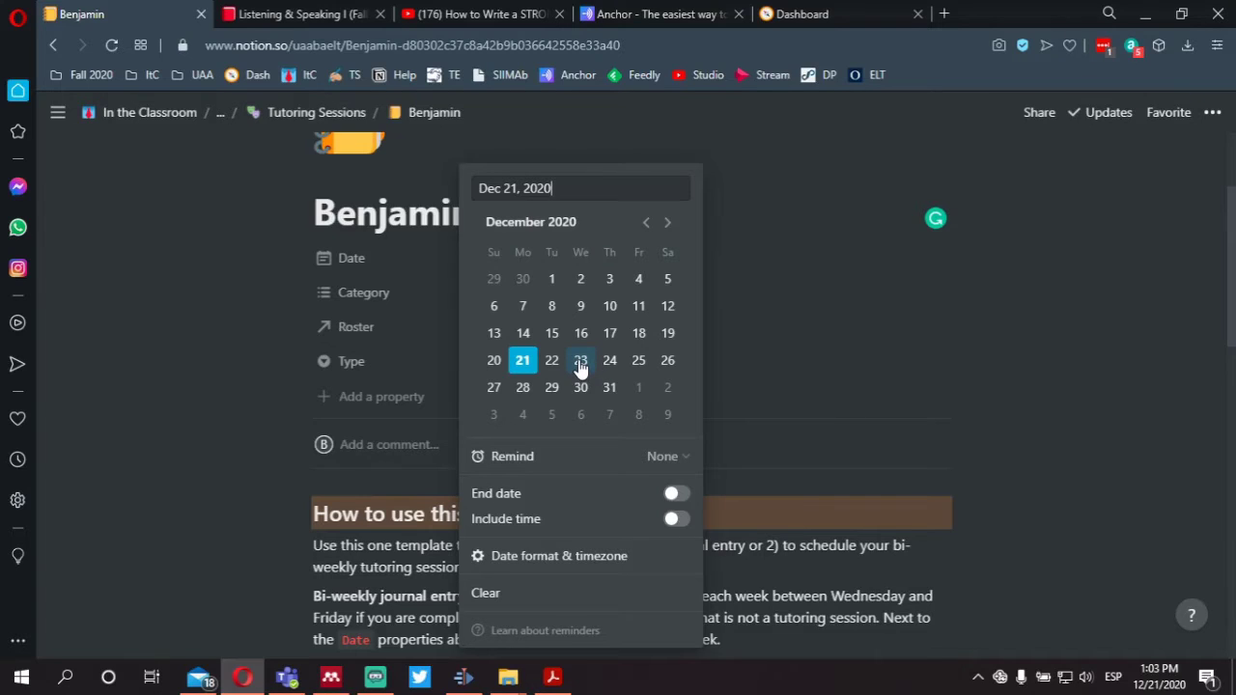
left_click(639, 369)
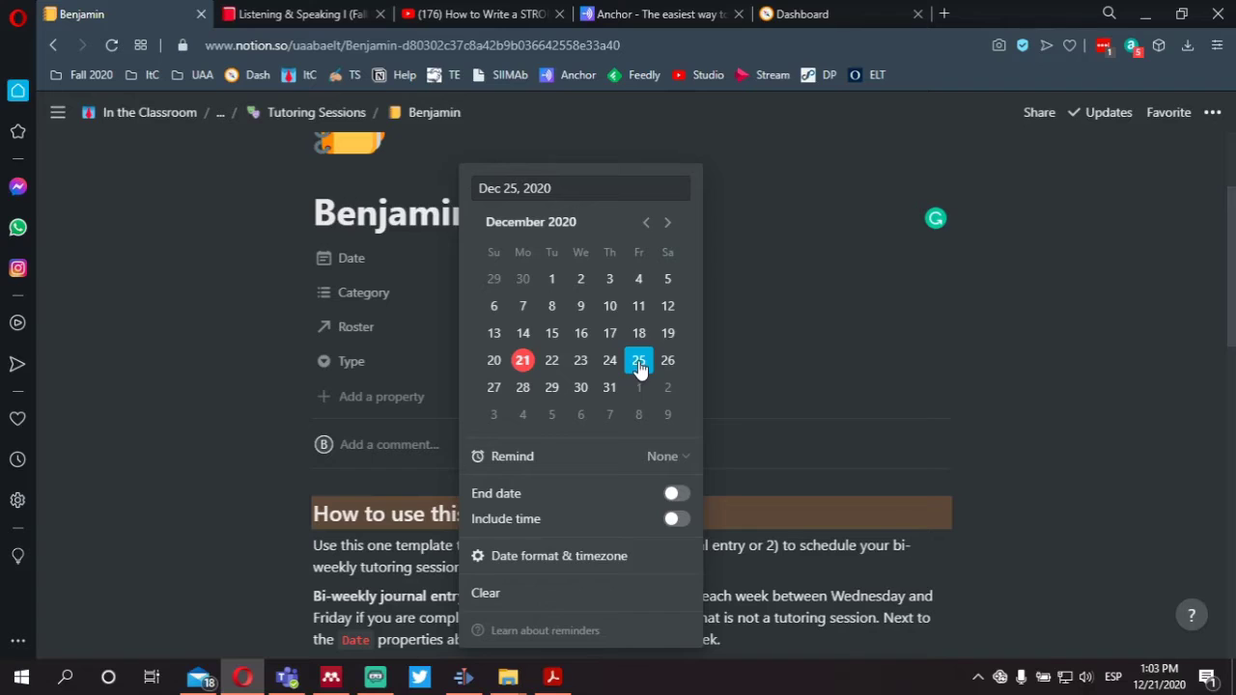
left_click(837, 368)
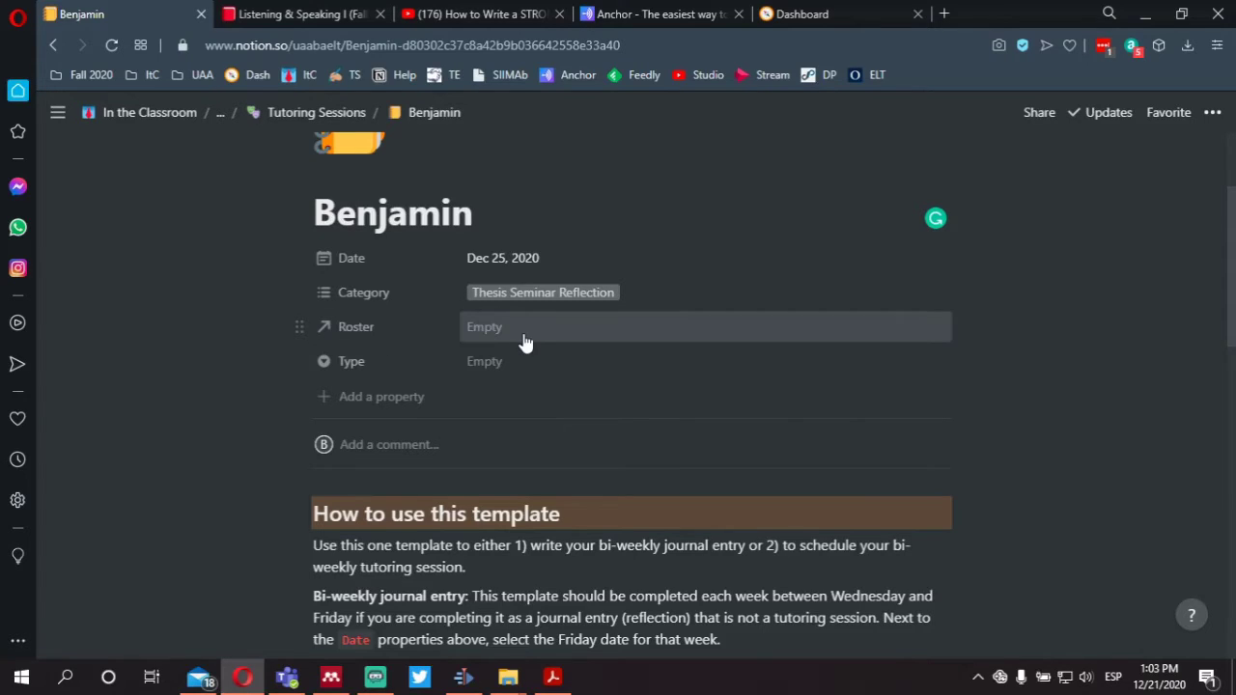
left_click(508, 363)
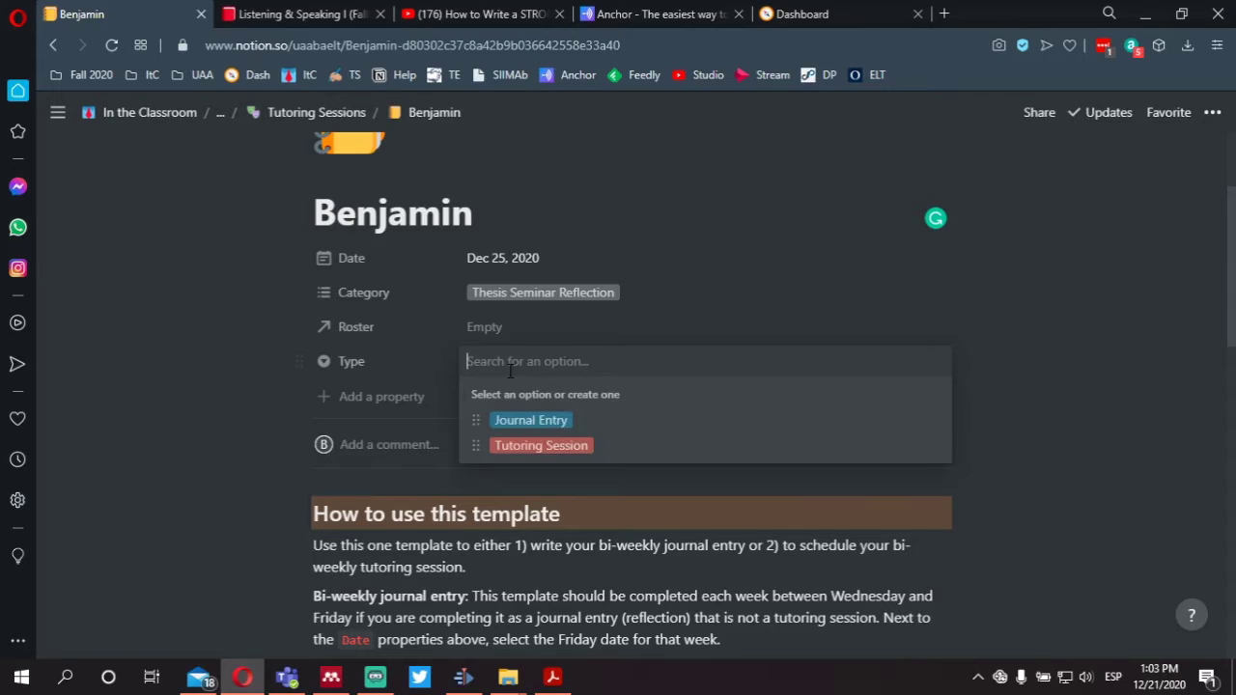
left_click(606, 425)
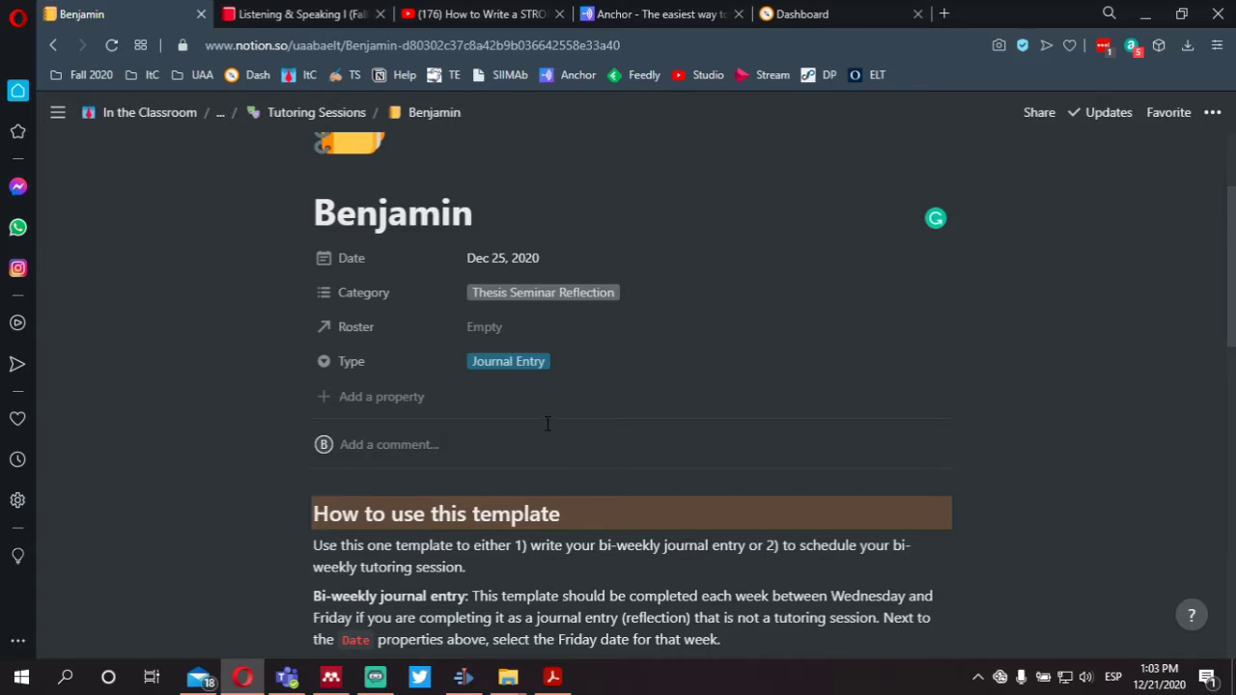
Expand the mandatory question "What have you completed this week?" and enter the placeholder answer "aadsfñlasdkfj adslñ" inside it.
scroll(549, 422, "down", 2)
scroll(526, 417, "down", 2)
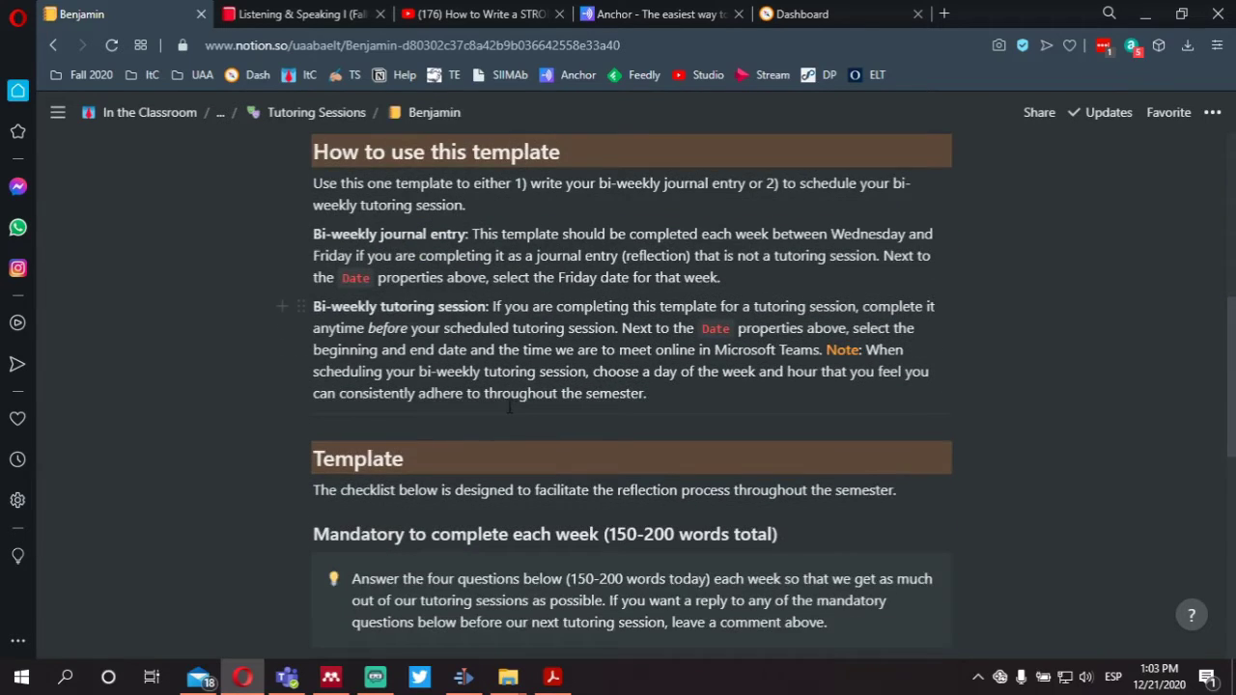
scroll(490, 384, "down", 2)
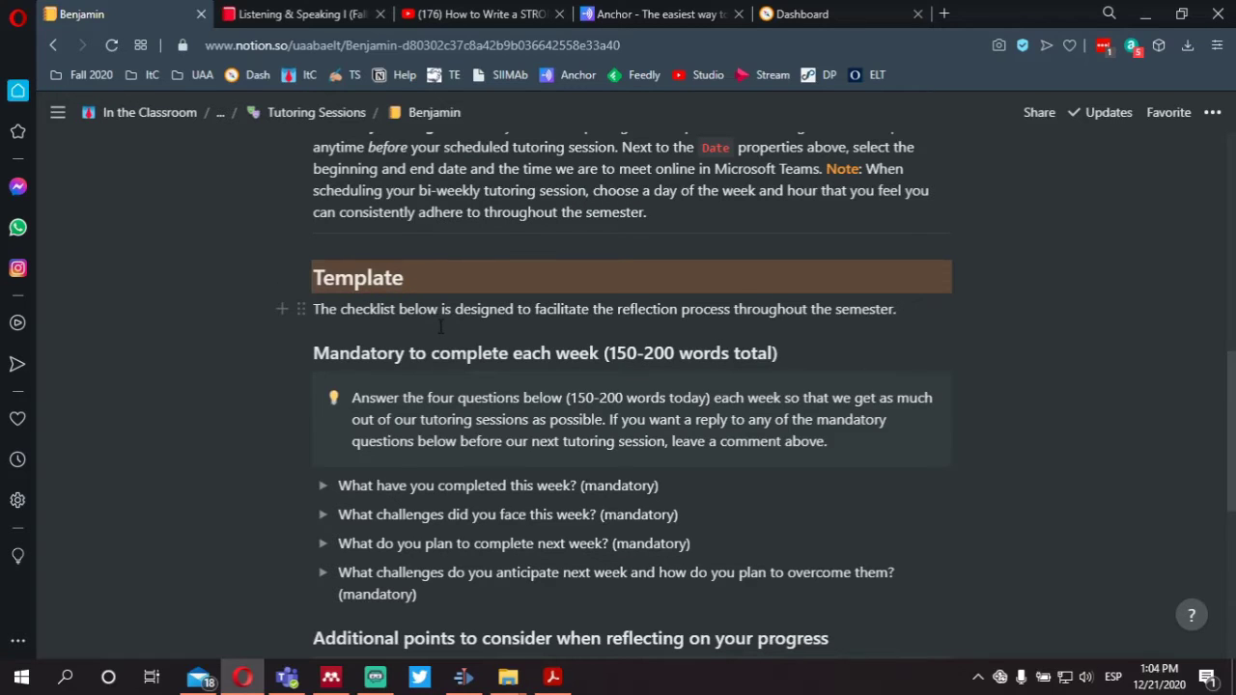
scroll(444, 330, "down", 1)
scroll(444, 329, "down", 1)
scroll(442, 314, "up", 1)
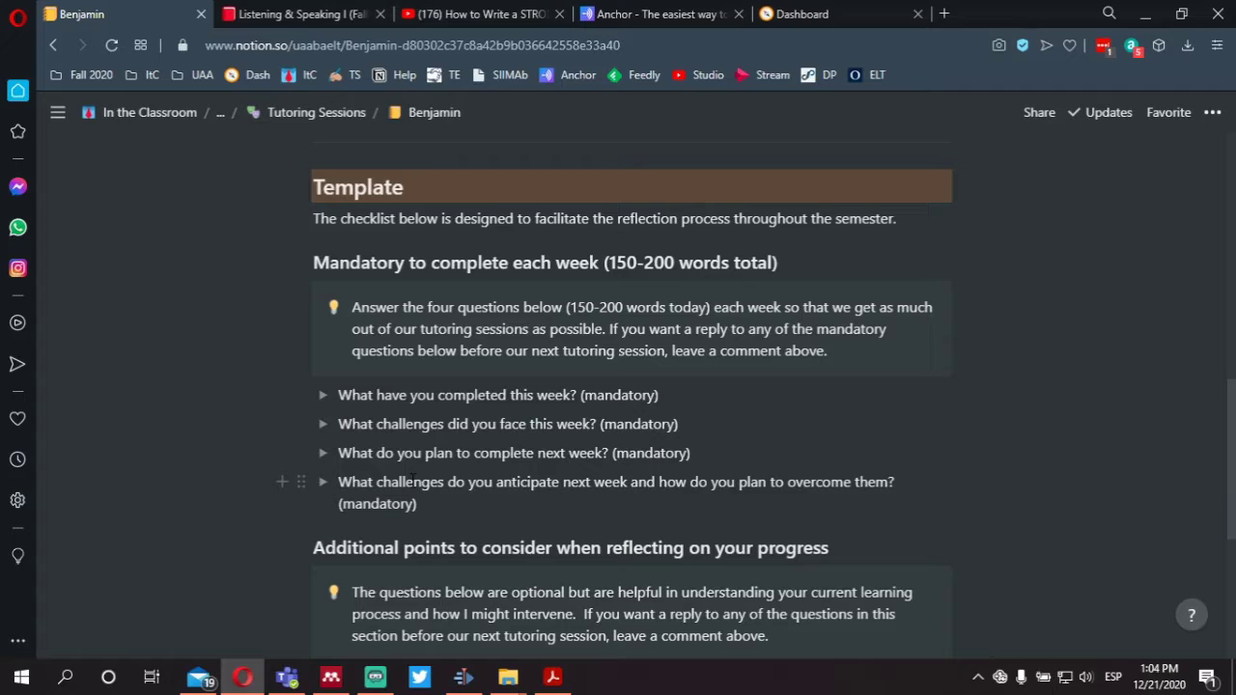
left_click(324, 397)
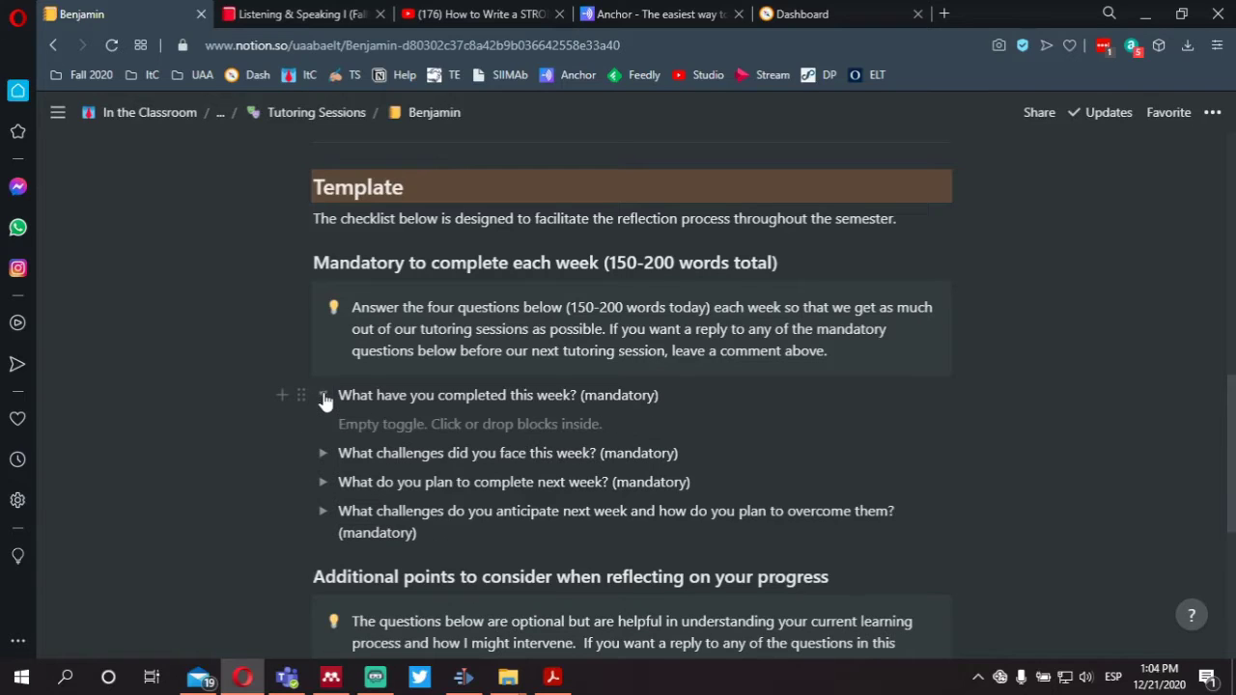
left_click(324, 398)
left_click(325, 398)
left_click(394, 424)
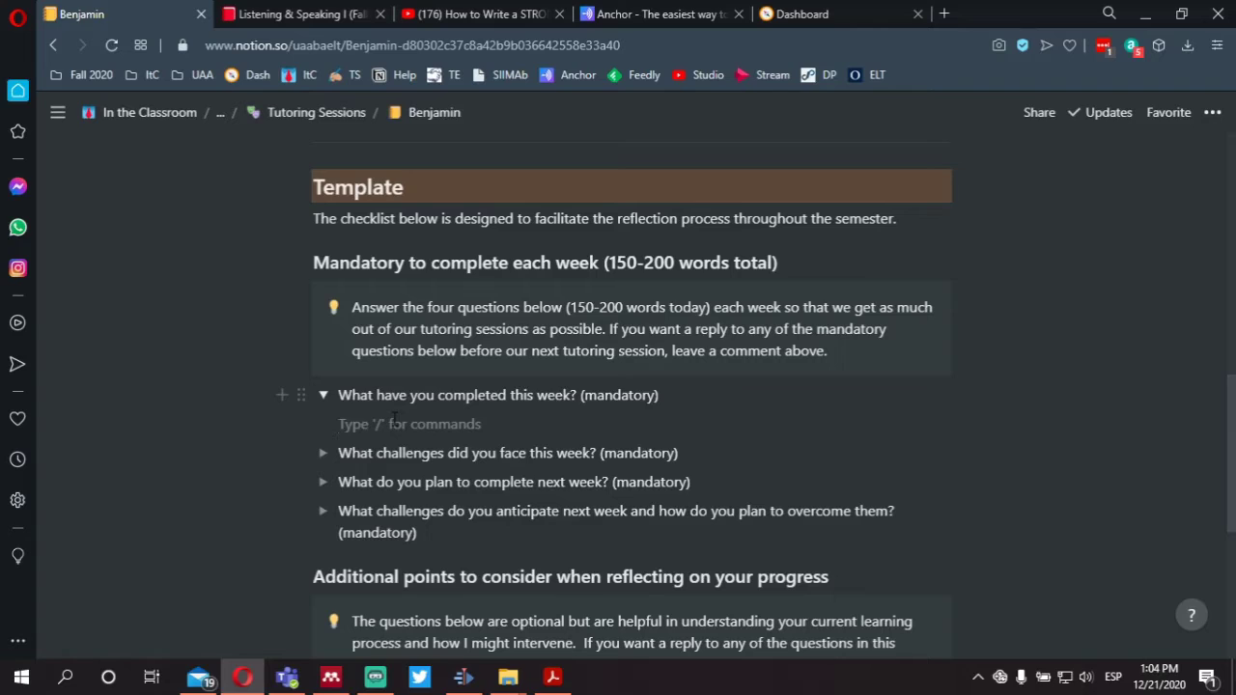
key("BackSpace")
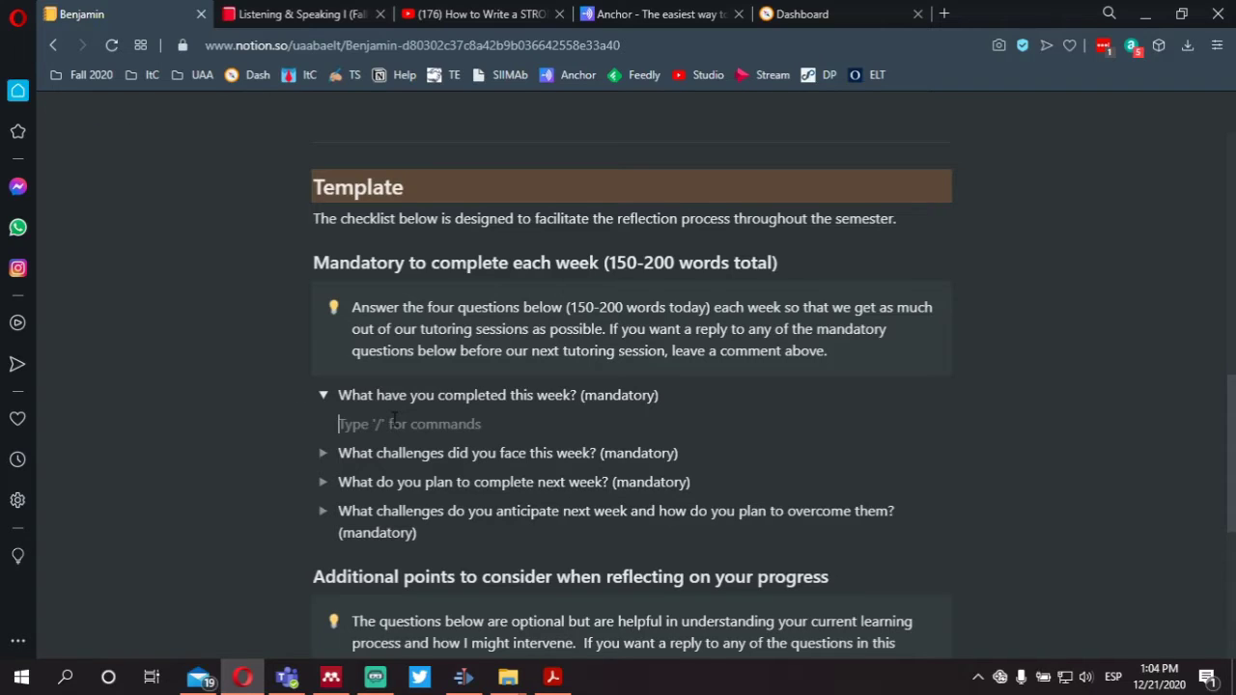
type("aadsfñlasdkfj adslñ")
Enter the placeholder answer "asdfasdfads" under "What challenges did you face this week?" and collapse the first two questions.
left_click(323, 453)
left_click(381, 481)
type("asdfasdfads")
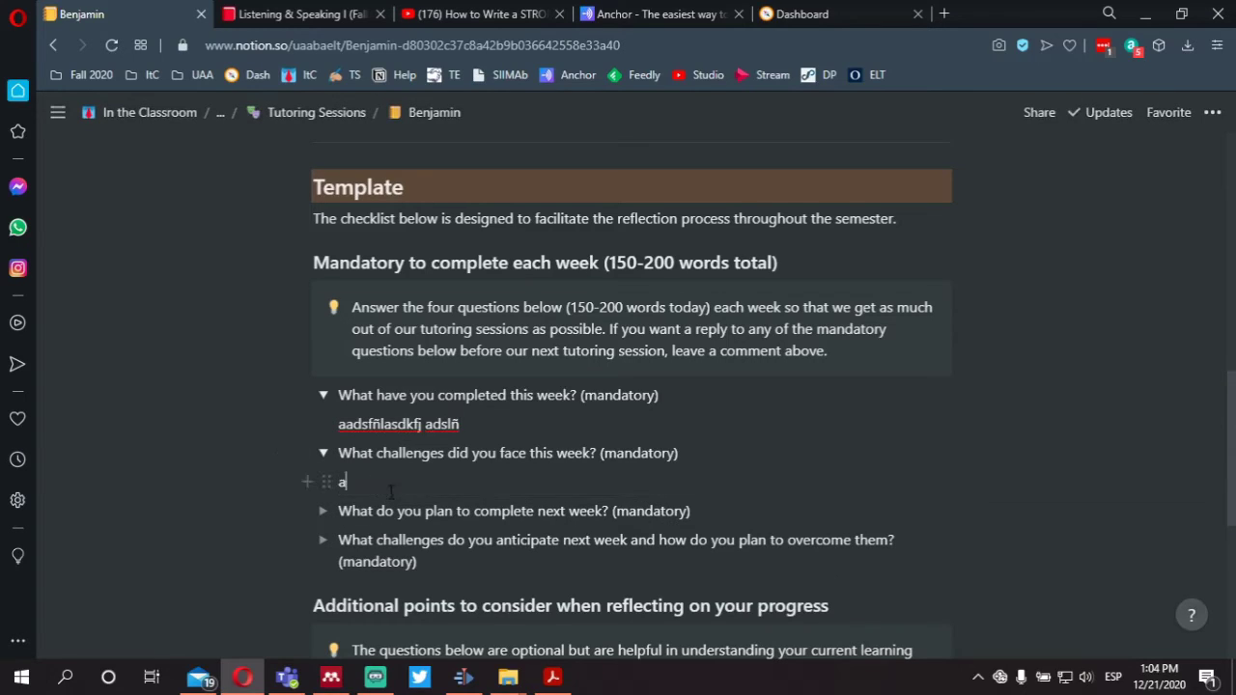
left_click(322, 454)
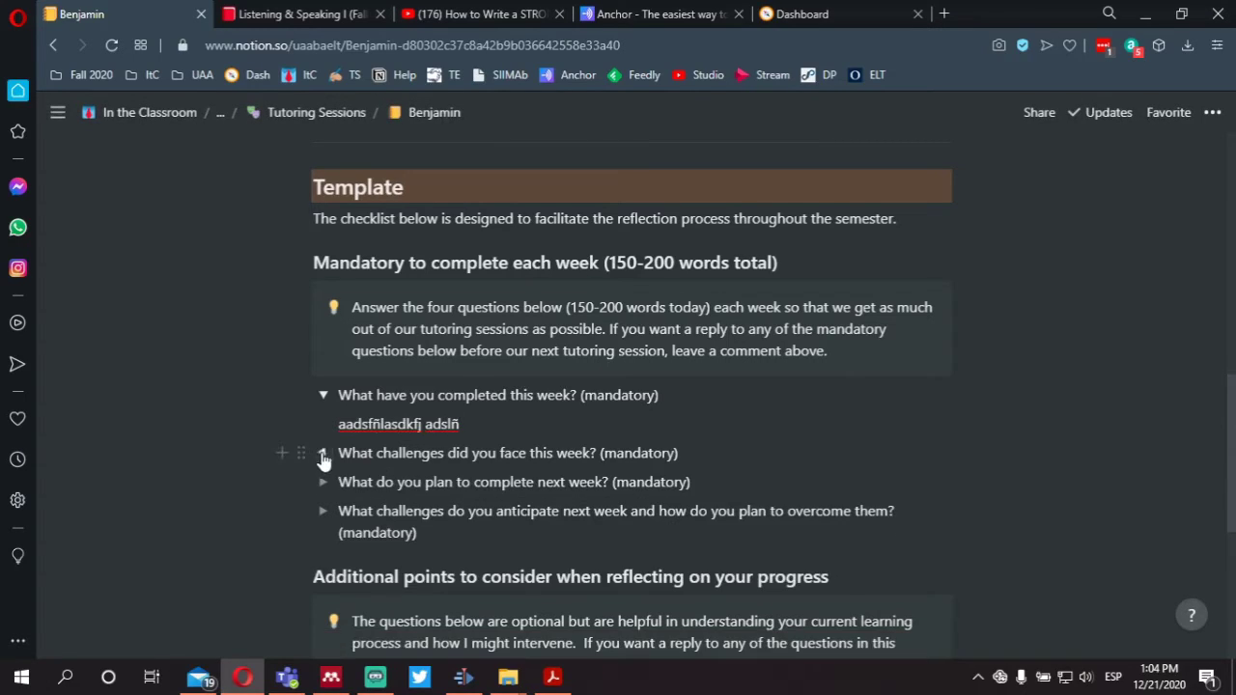
left_click(323, 397)
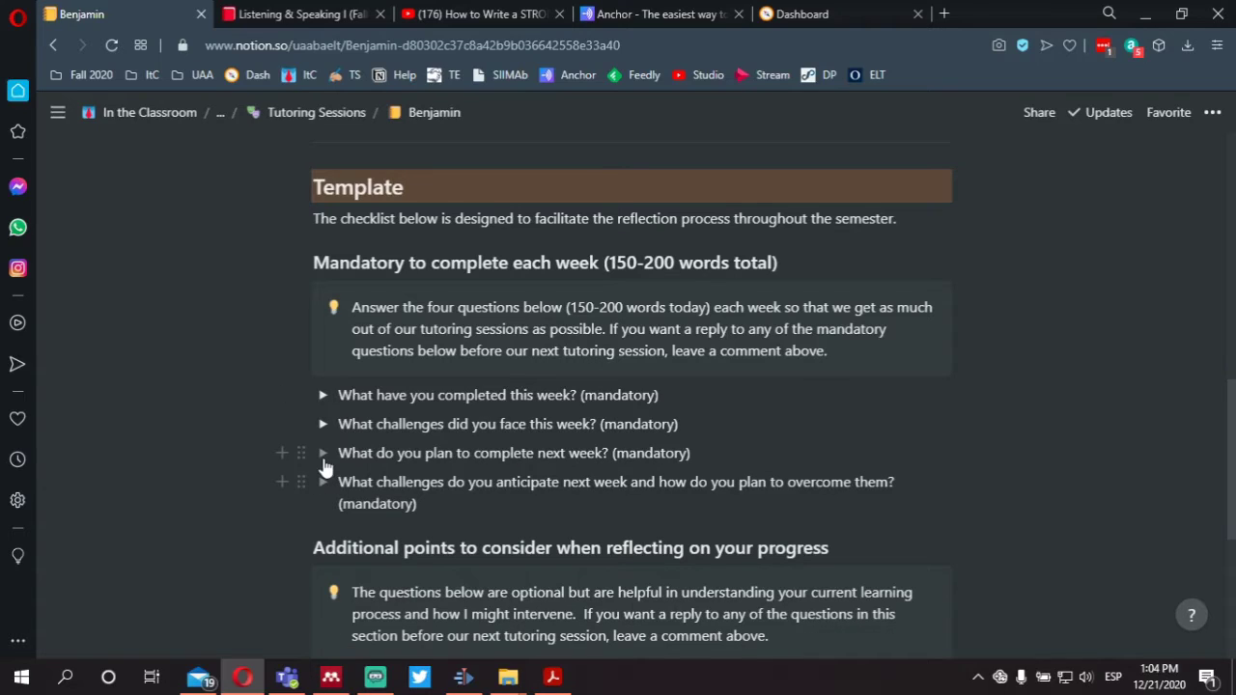
Expand "What do you plan to complete next week?" and enter the placeholder answer "asdfasdfa".
left_click(323, 453)
left_click(417, 488)
type("asdfasdfa")
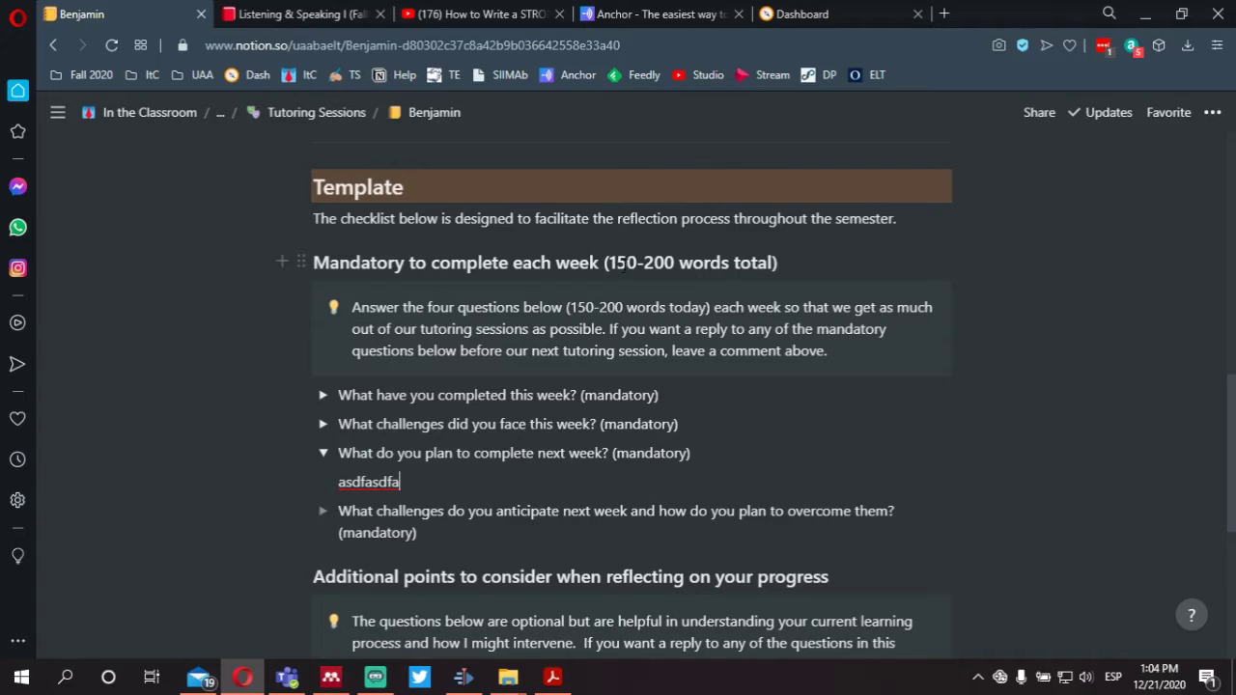
scroll(551, 272, "down", 4)
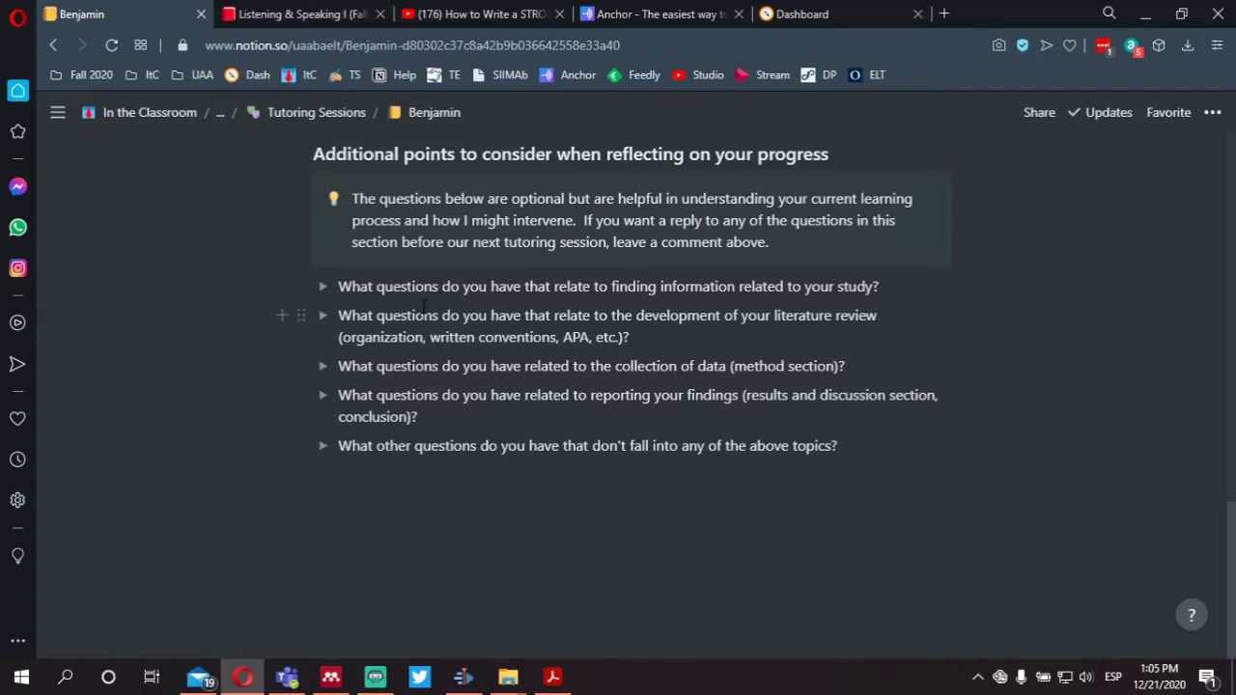
scroll(421, 307, "up", 8)
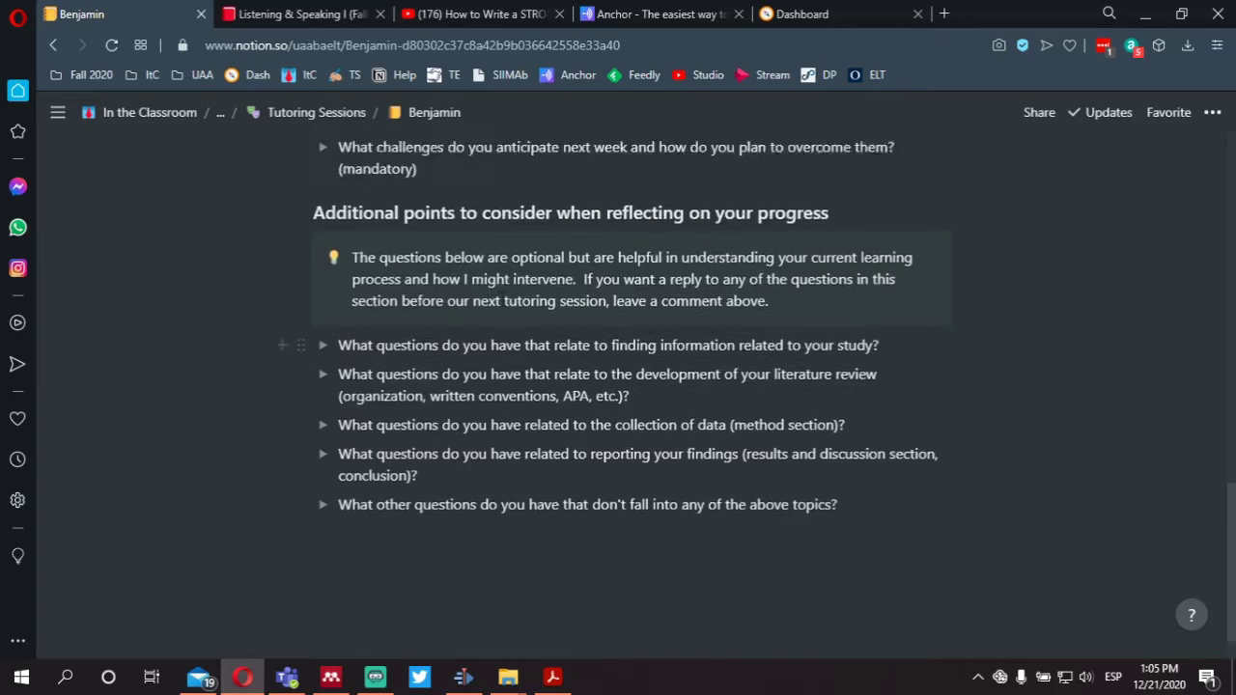
scroll(506, 307, "down", 3)
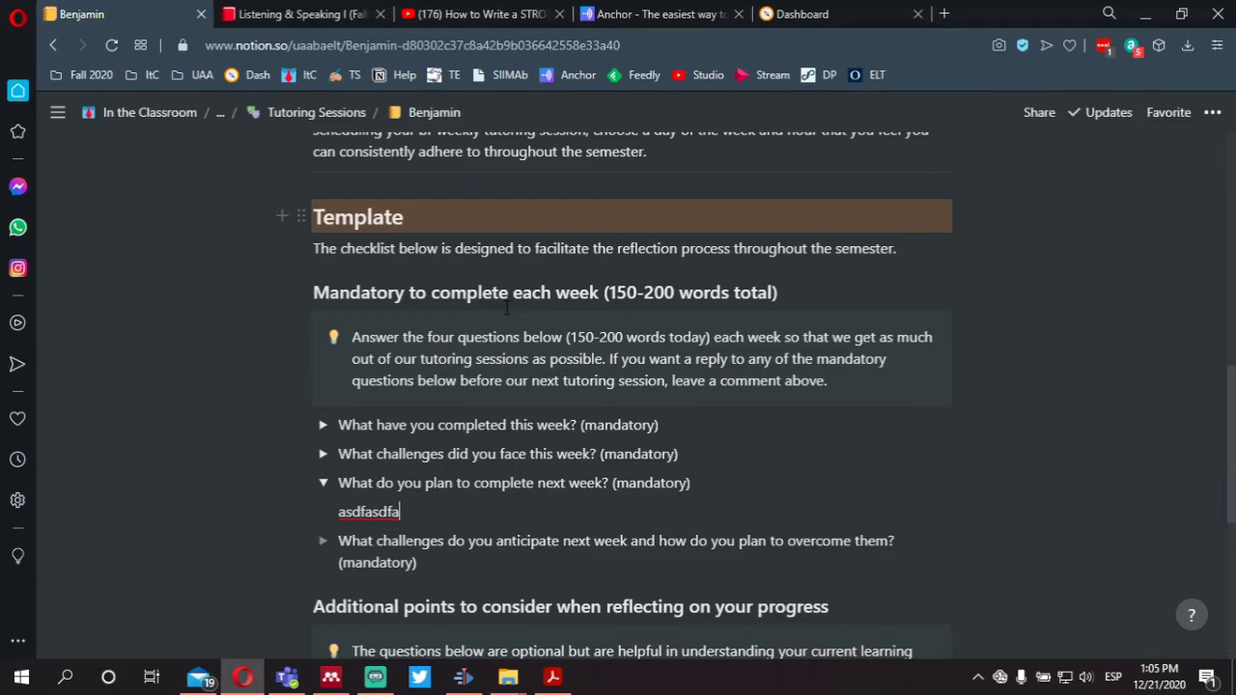
Review the journal entry's properties, mandatory questions and optional reflection questions.
scroll(506, 307, "up", 3)
scroll(810, 330, "down", 3)
scroll(843, 335, "down", 2)
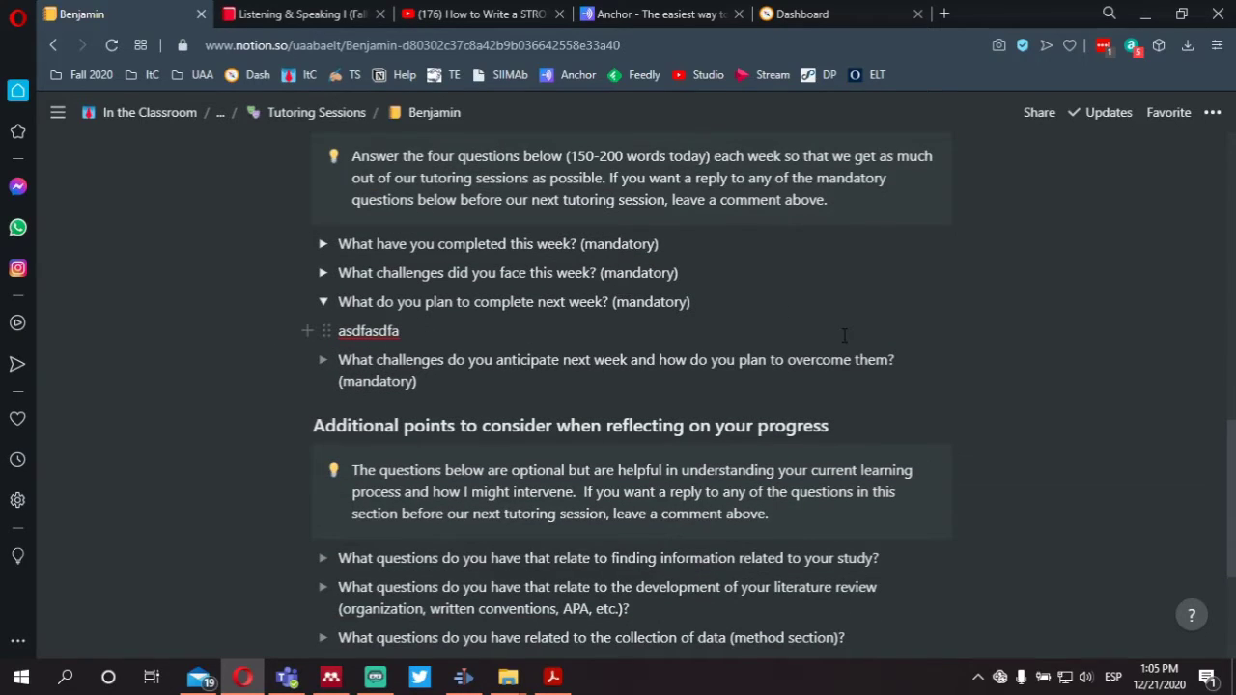
scroll(763, 333, "up", 2)
scroll(748, 337, "up", 2)
scroll(672, 334, "up", 1)
scroll(671, 387, "up", 4)
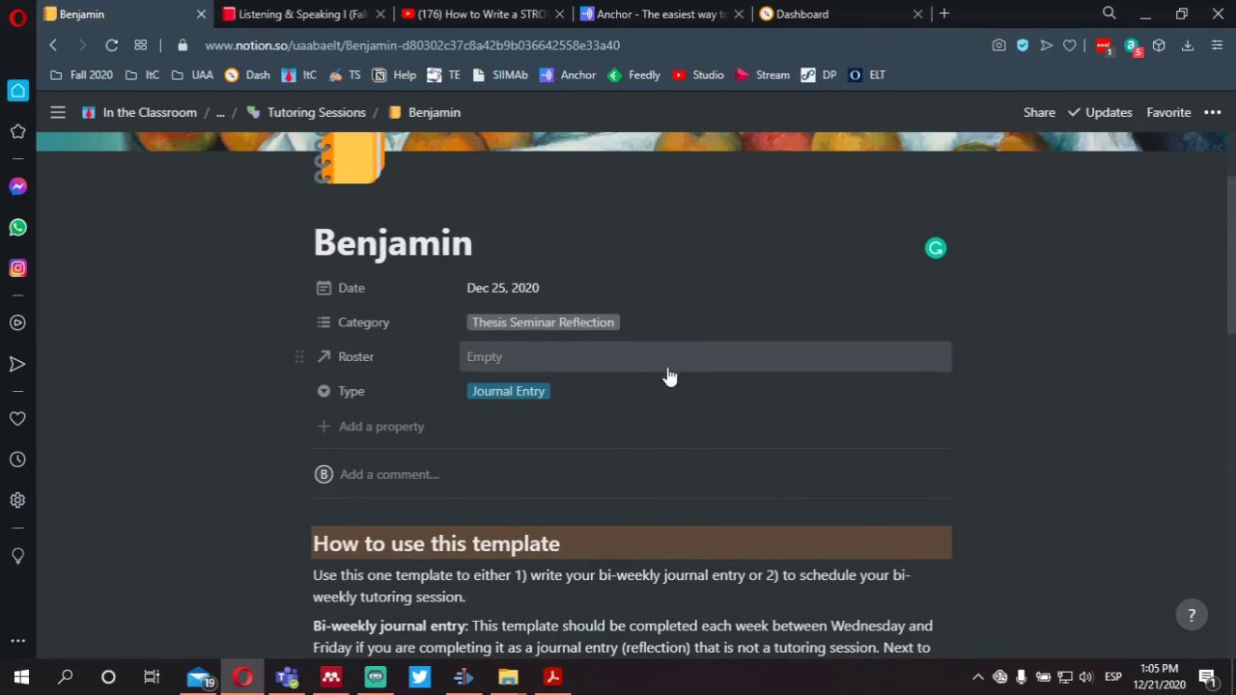
scroll(670, 372, "down", 9)
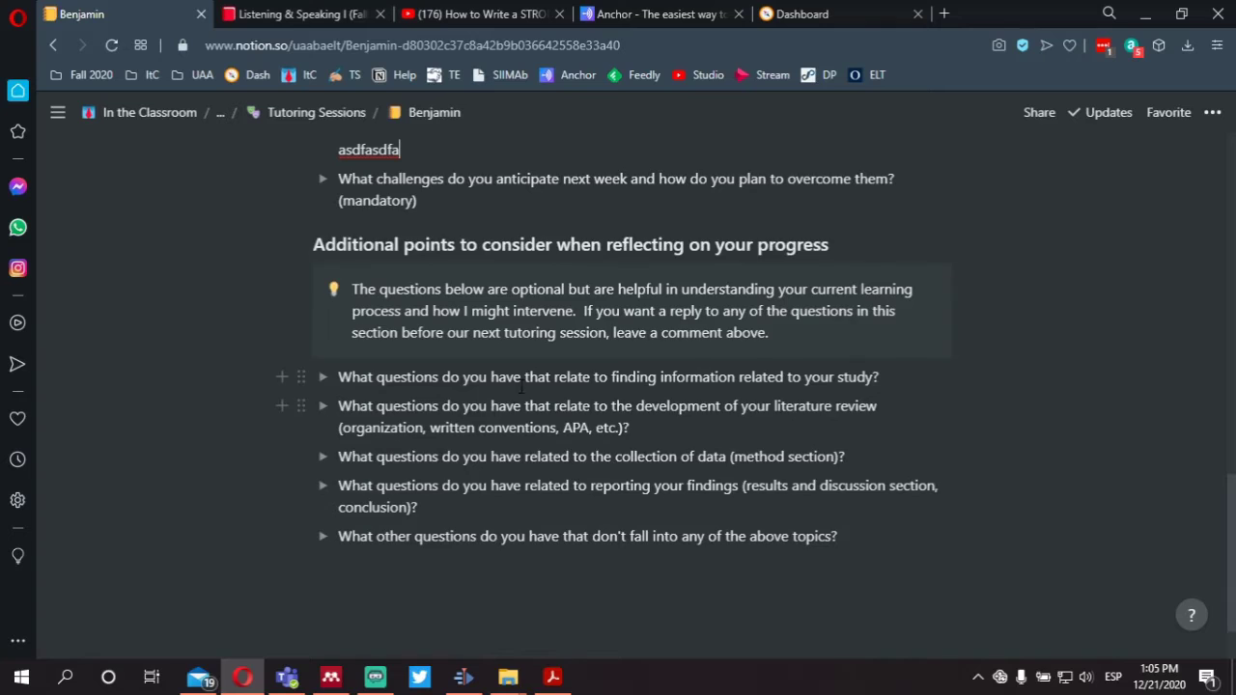
scroll(521, 390, "up", 2)
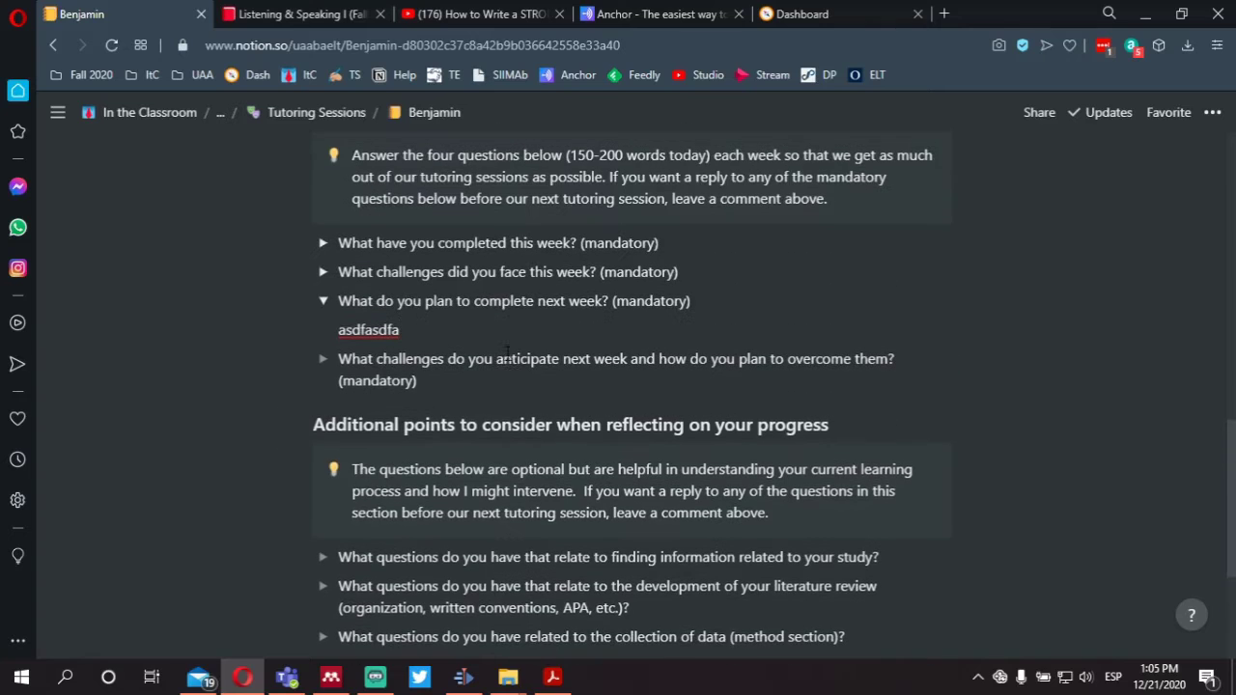
Delete the placeholder answer under "What do you plan to complete next week?".
left_click(428, 329)
key("BackSpace")
key("BackSpace")
key("BackSpace")
key("BackSpace")
key("BackSpace")
key("BackSpace")
key("BackSpace")
key("BackSpace")
key("BackSpace")
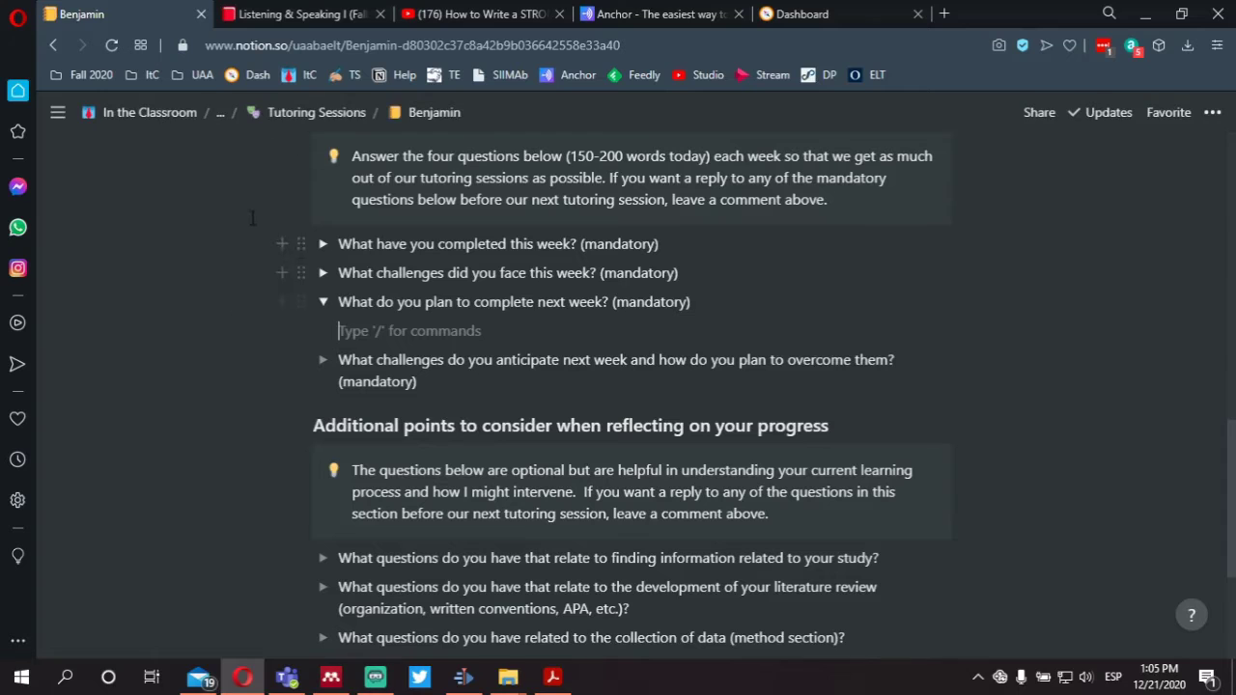
Return to the Thesis Seminar (Spring 2021) page and delete the Tutoring Session entry and the last Journal Entry from the Tutoring Sessions table.
scroll(1020, 408, "up", 4)
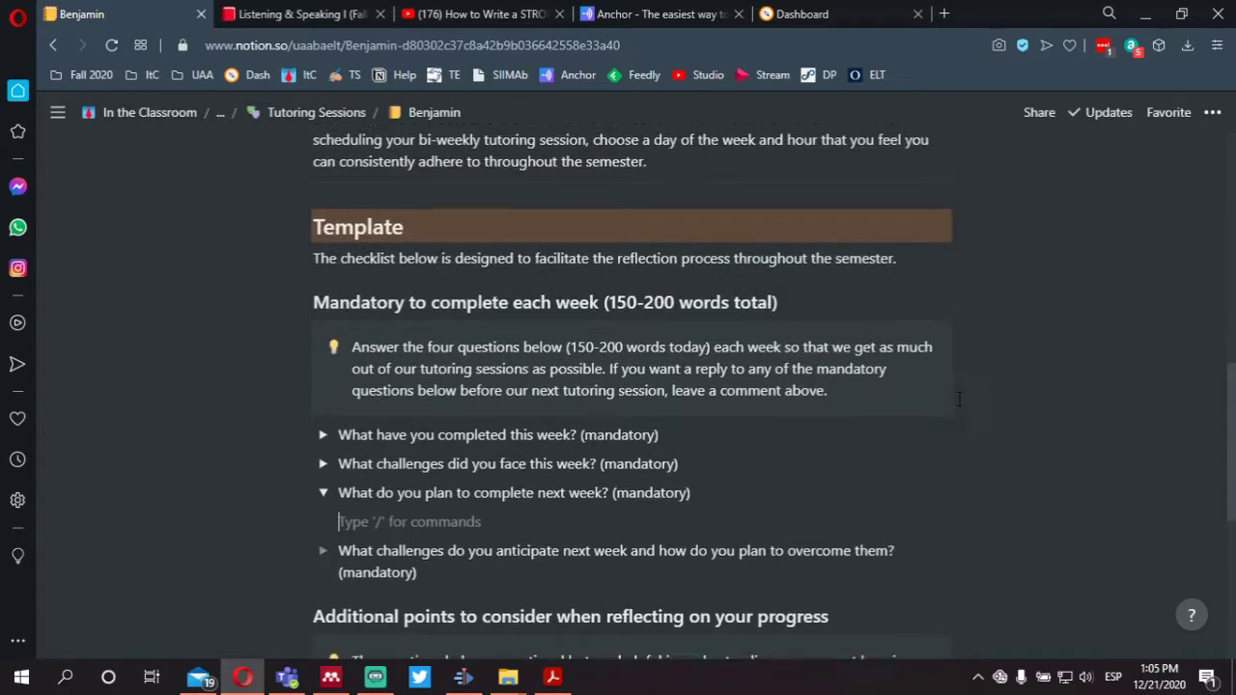
scroll(880, 377, "up", 3)
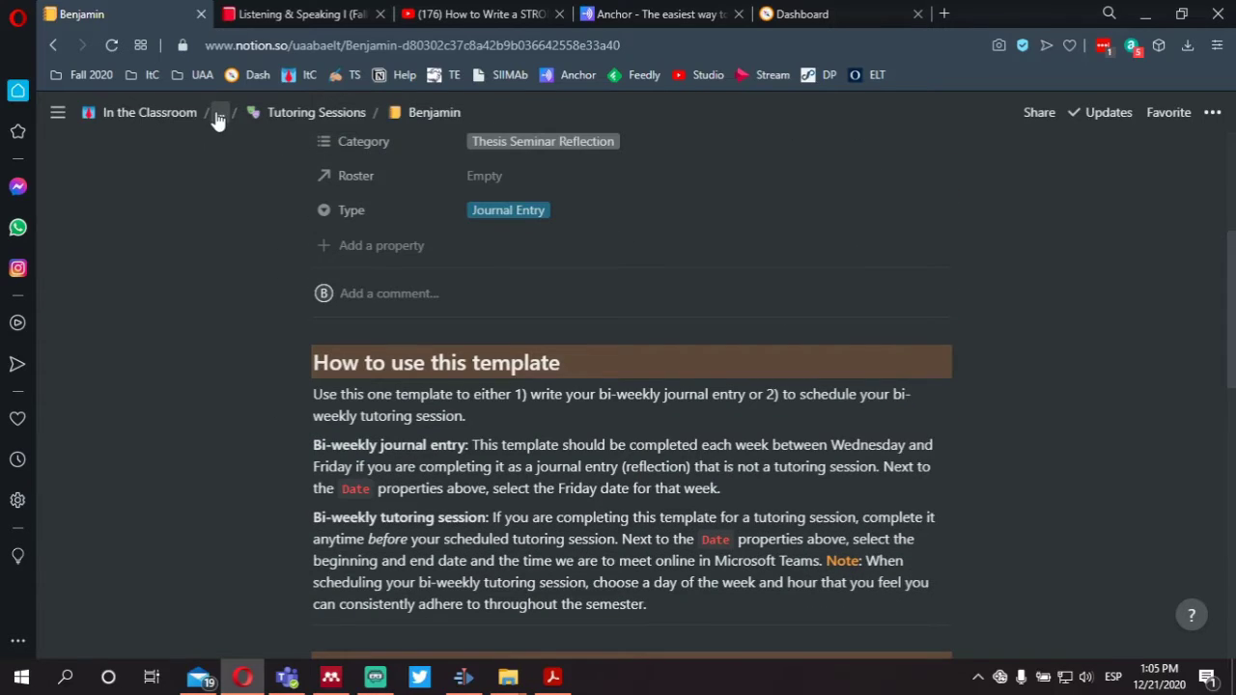
left_click(60, 50)
scroll(398, 348, "up", 3)
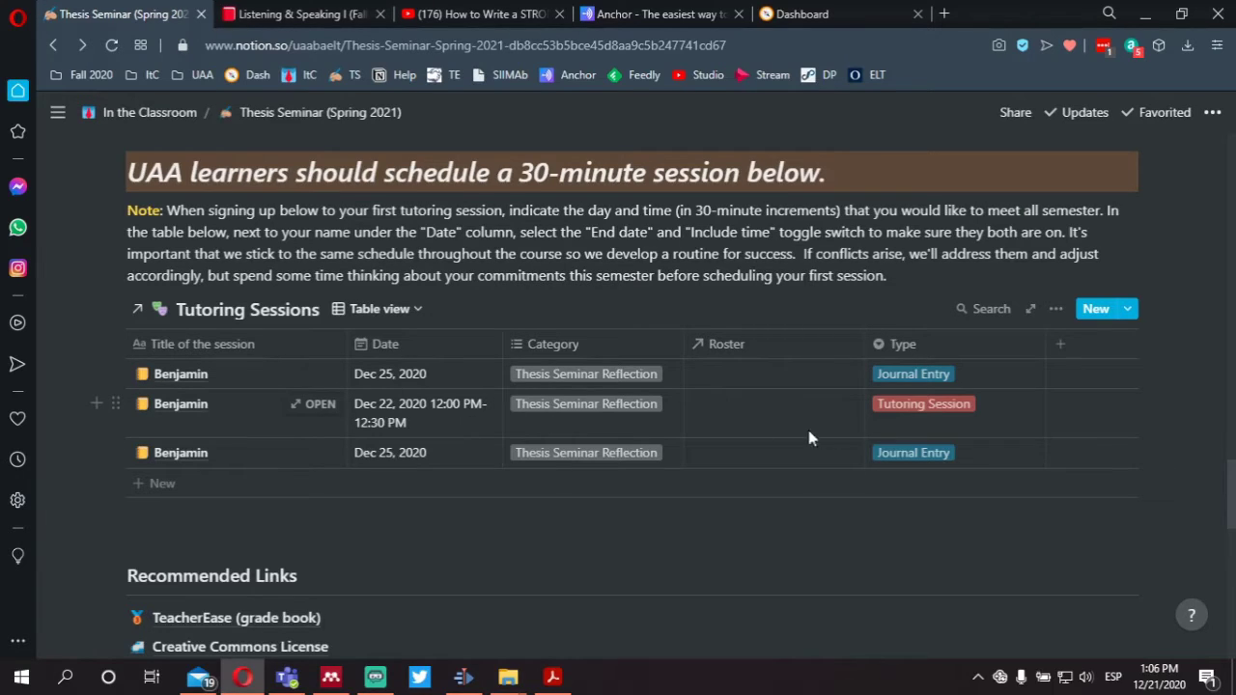
left_click(114, 404)
left_click(190, 353)
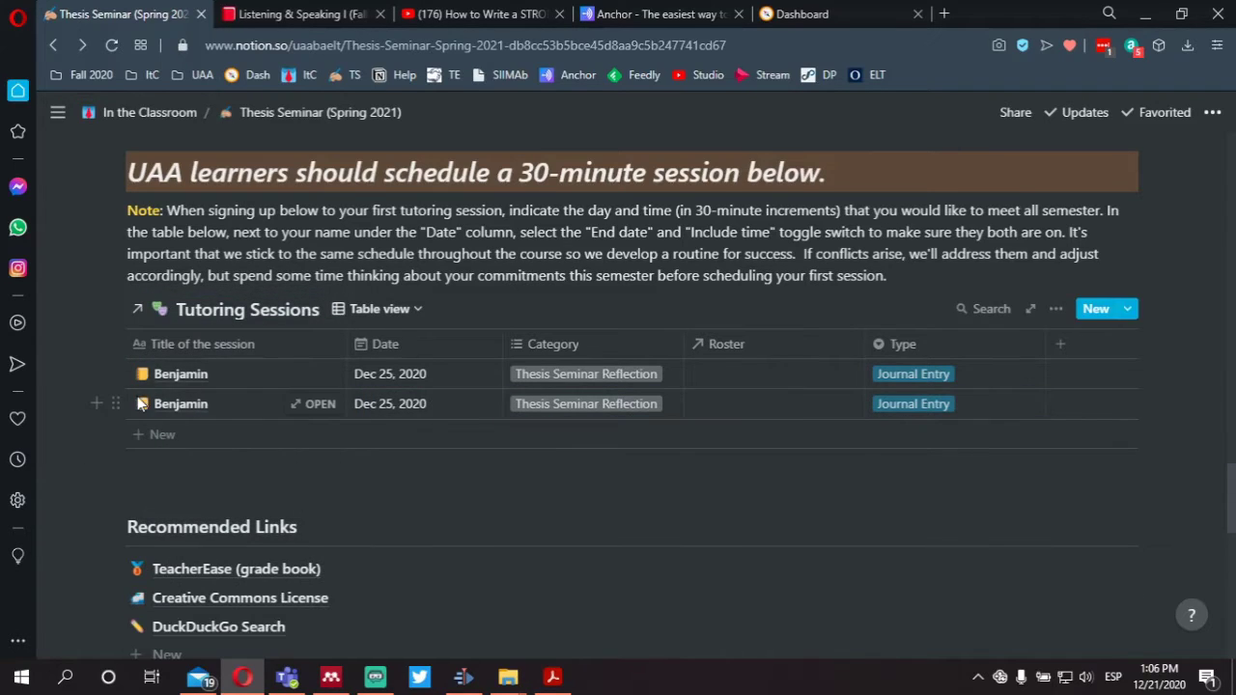
left_click(116, 403)
left_click(170, 347)
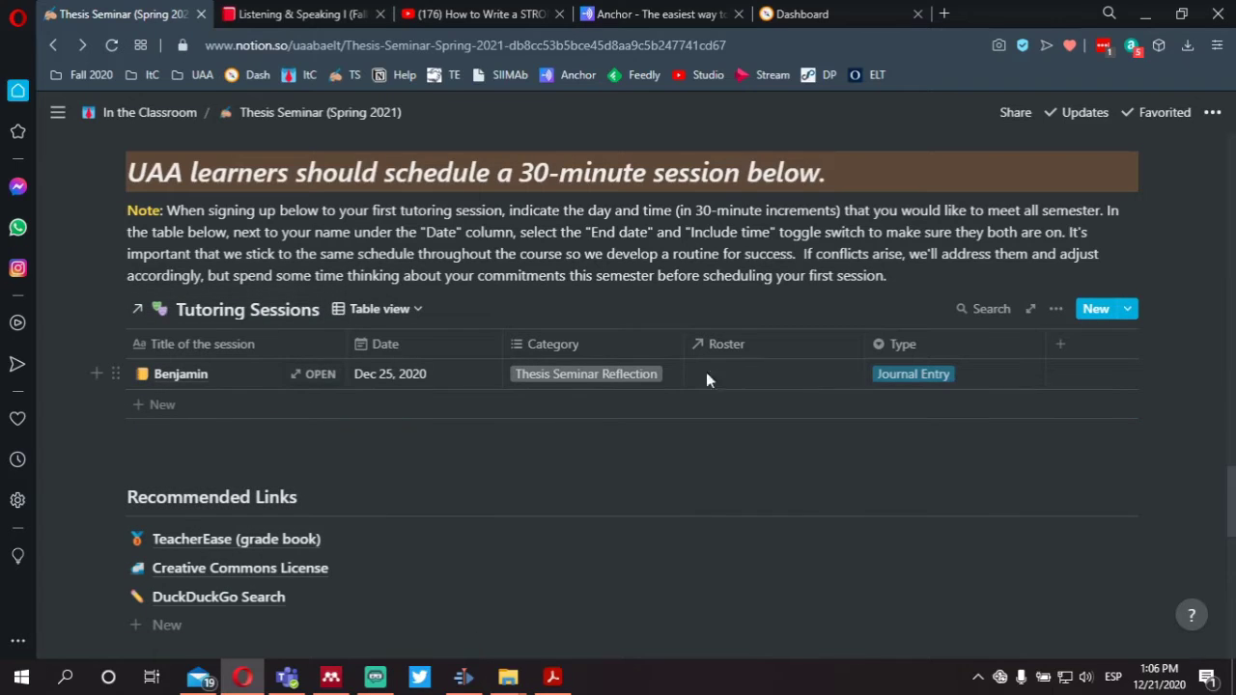
Preview the remaining journal entry and check its answer under "What have you completed this week?".
left_click(315, 375)
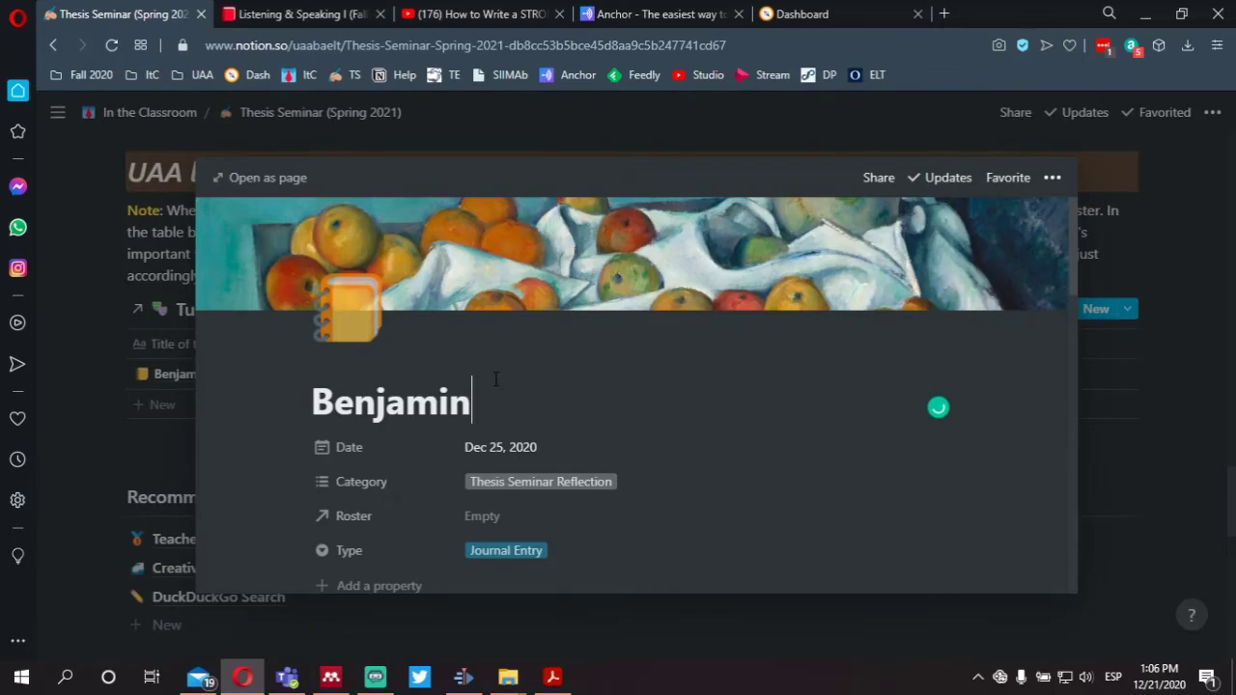
scroll(590, 407, "down", 6)
scroll(589, 407, "down", 2)
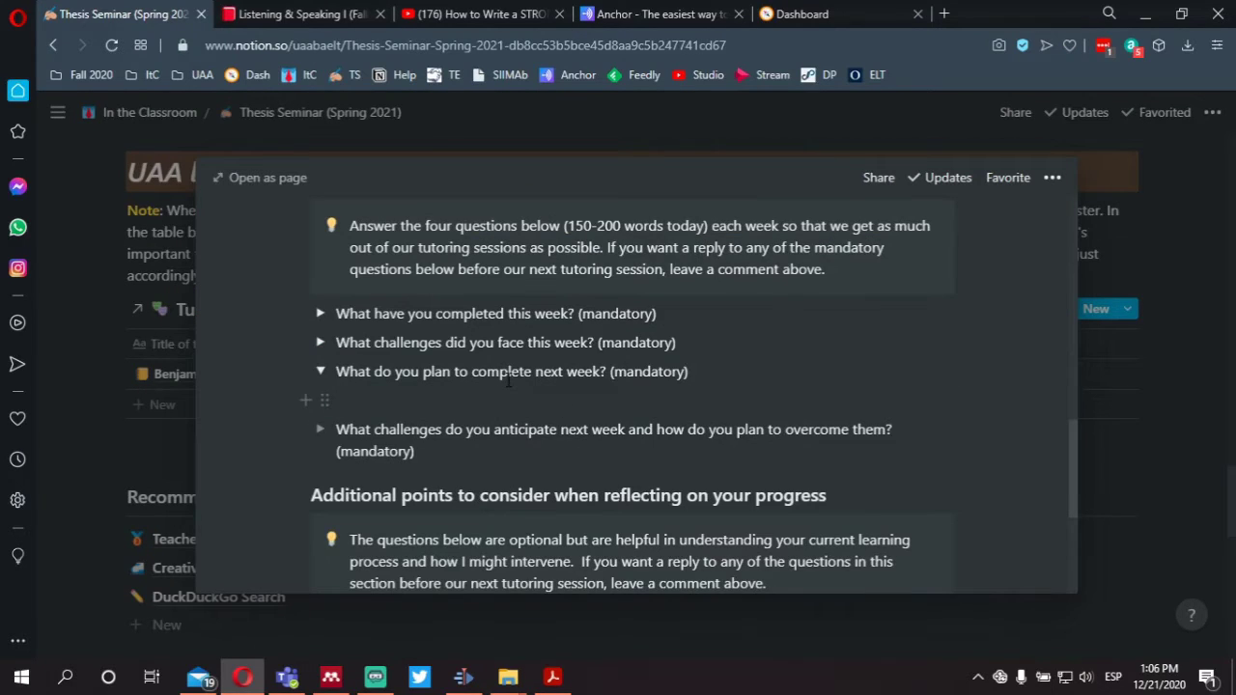
left_click(319, 314)
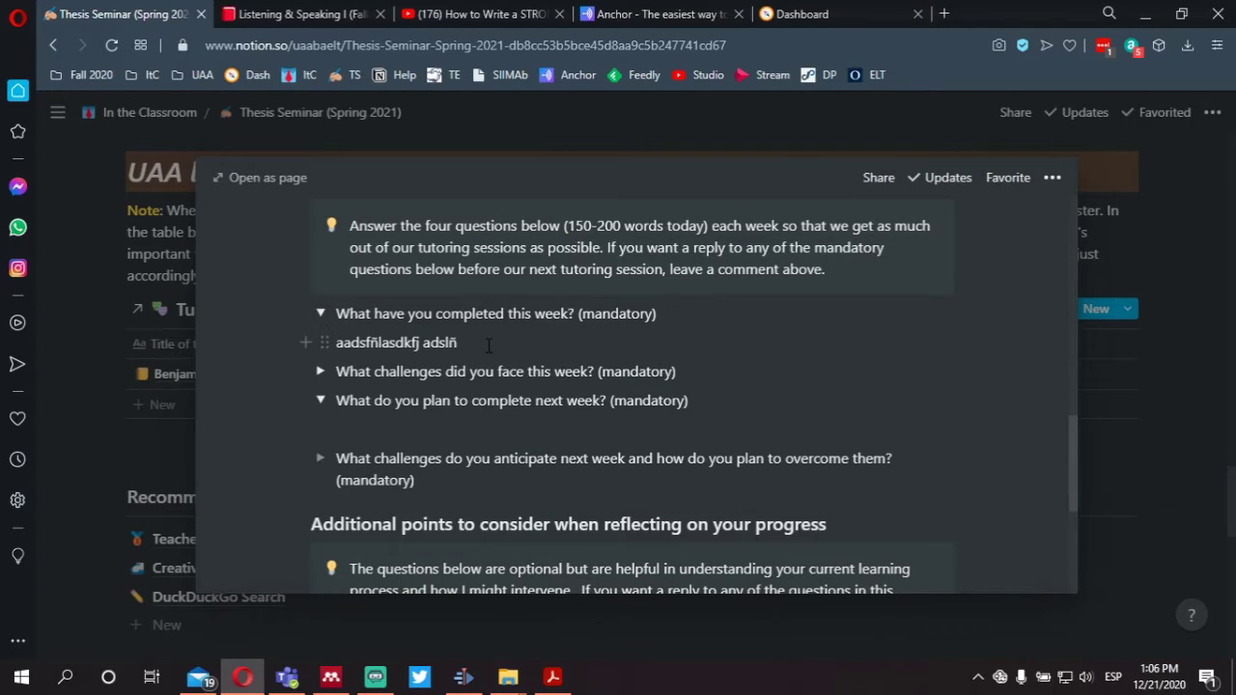
left_click(321, 314)
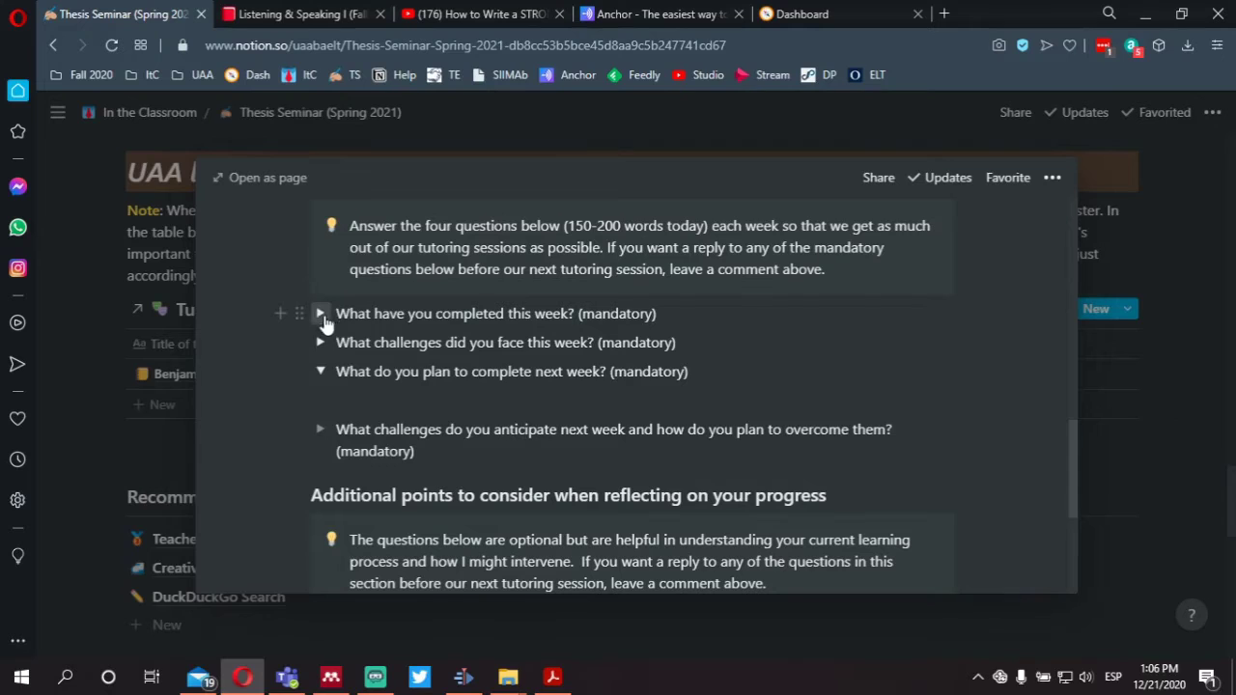
left_click(1106, 439)
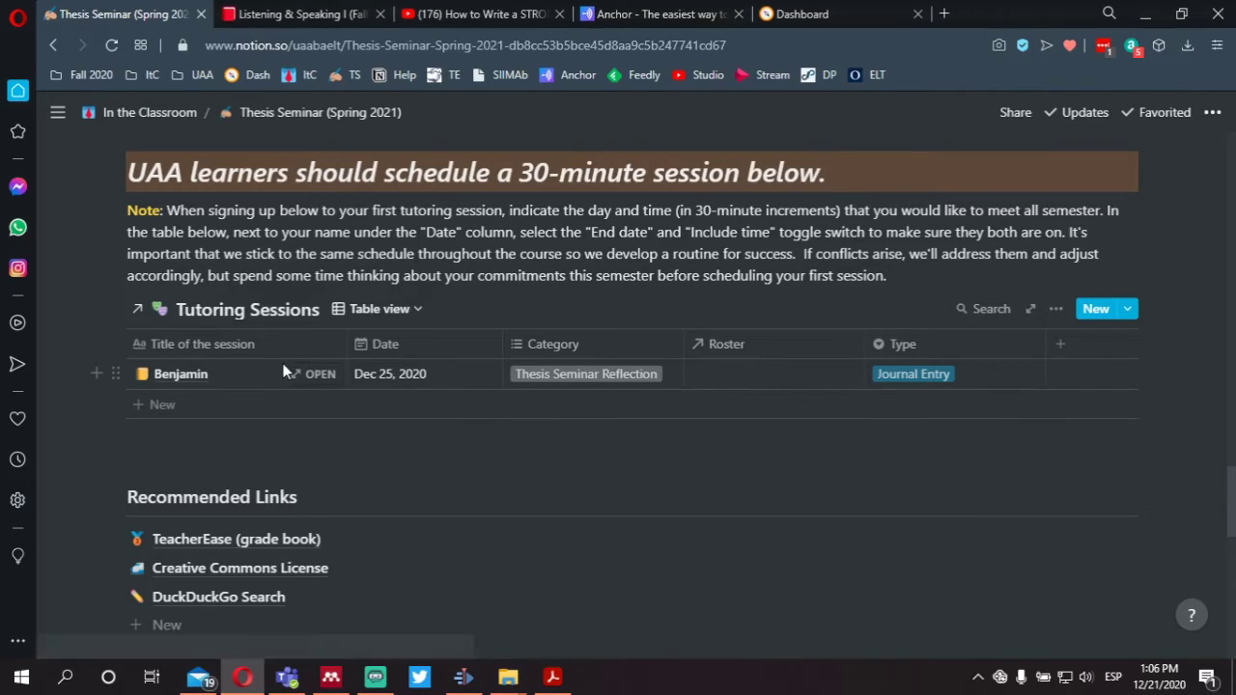
right_click(231, 377)
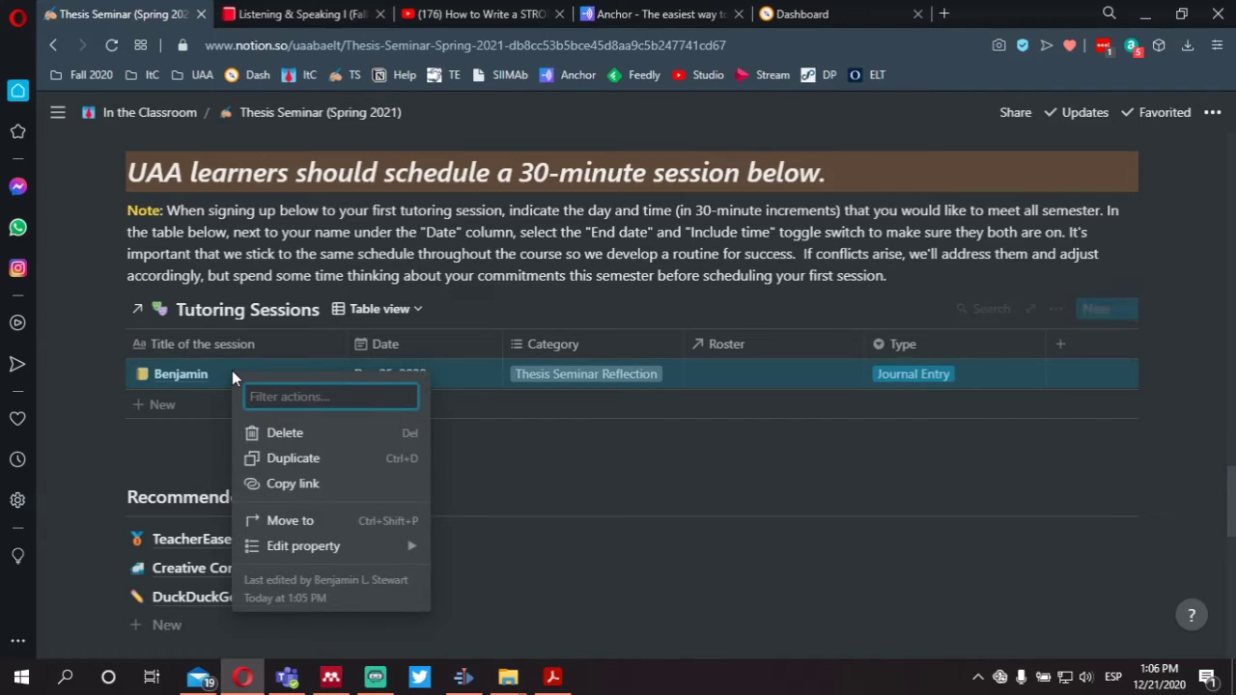
key("Escape")
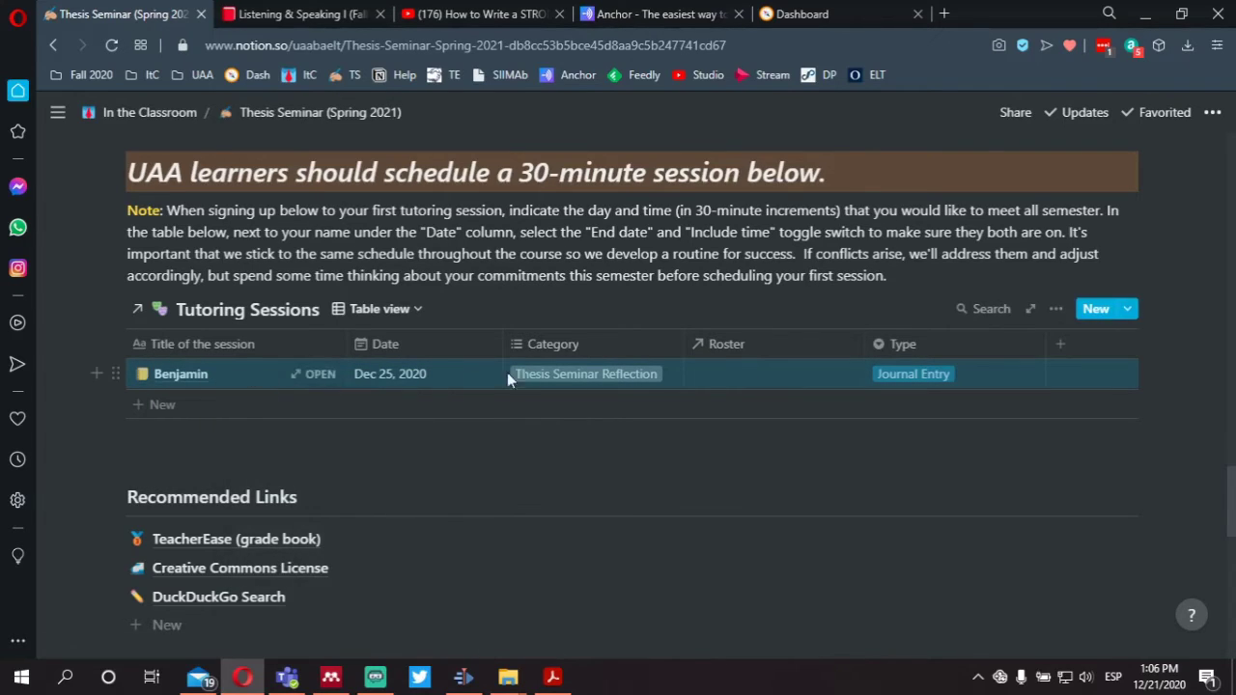
right_click(759, 372)
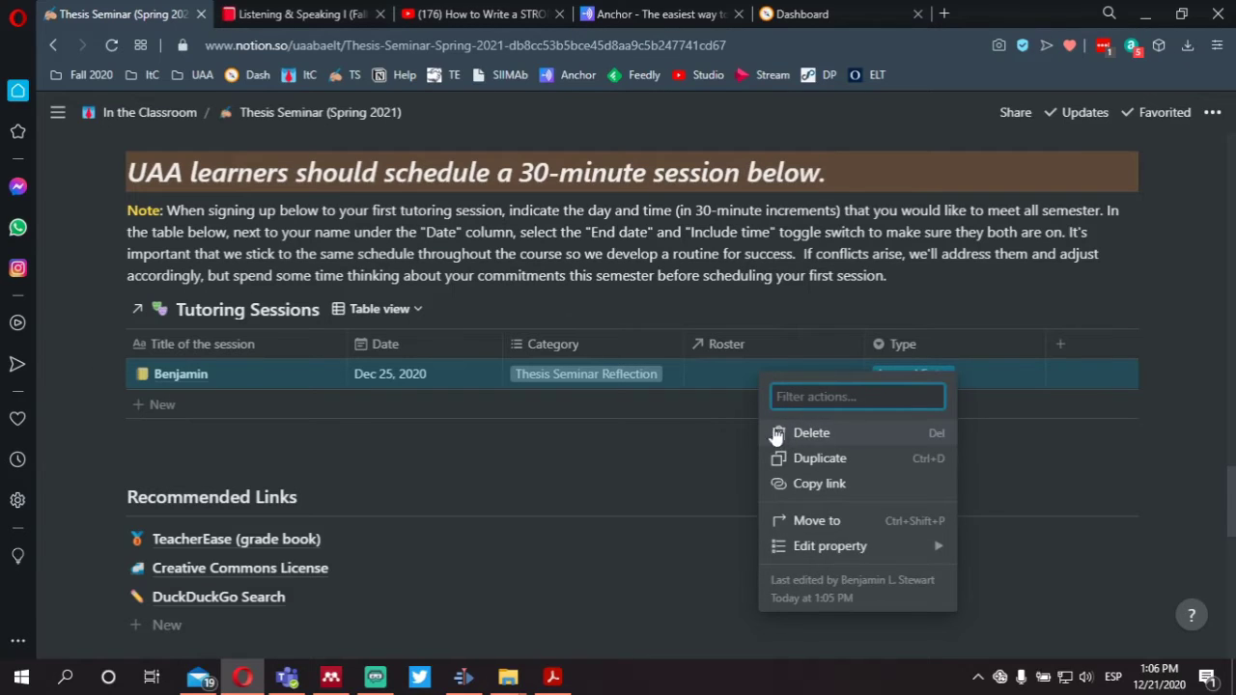
key("Escape")
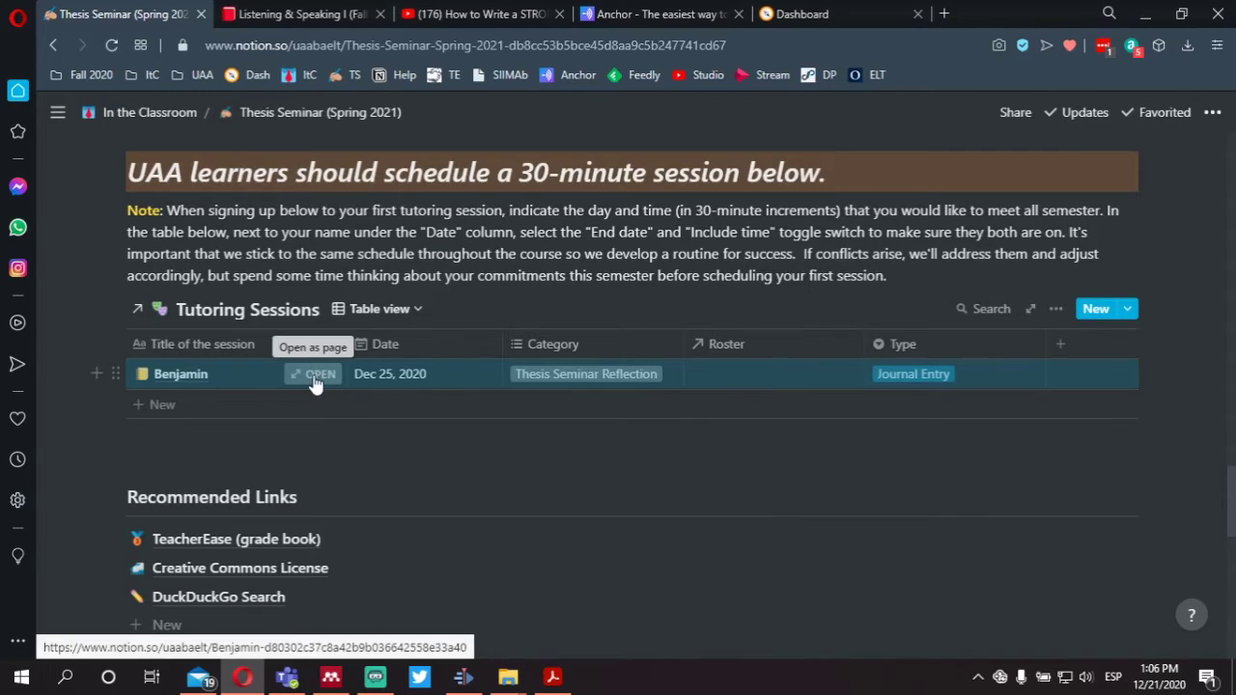
View the remaining journal entry as a full page and return to the Tutoring Sessions table on the Thesis Seminar page.
left_click(318, 376)
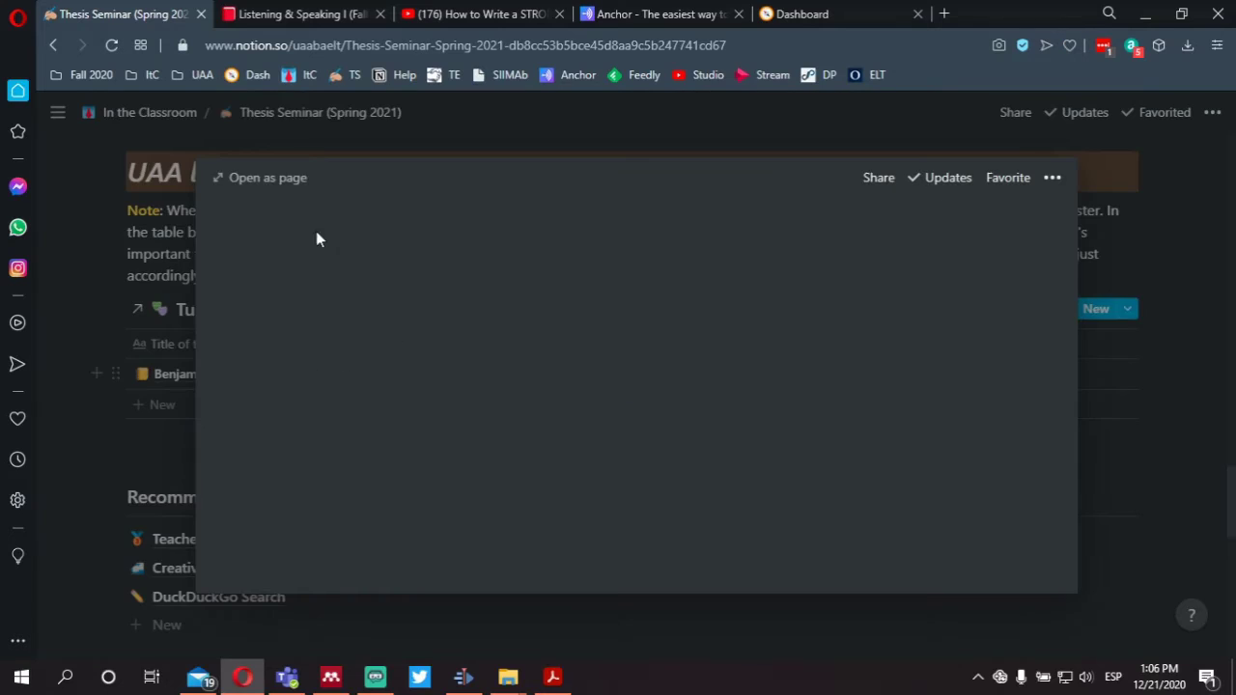
left_click(259, 179)
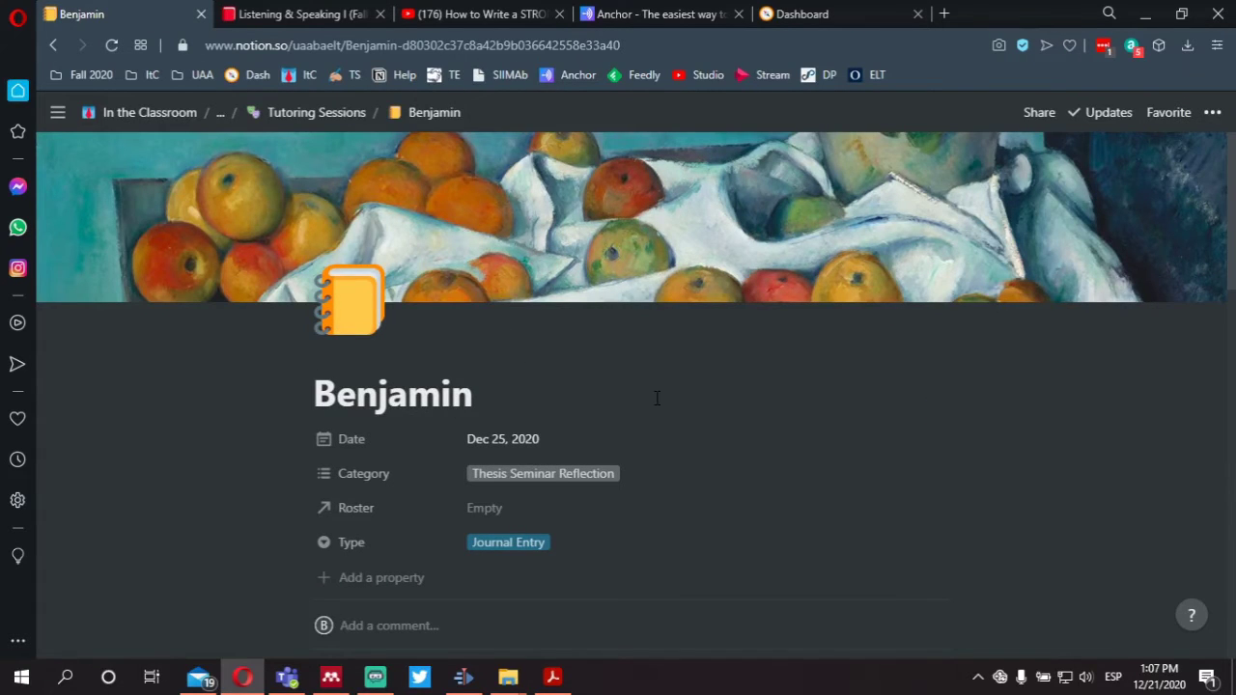
left_click(54, 46)
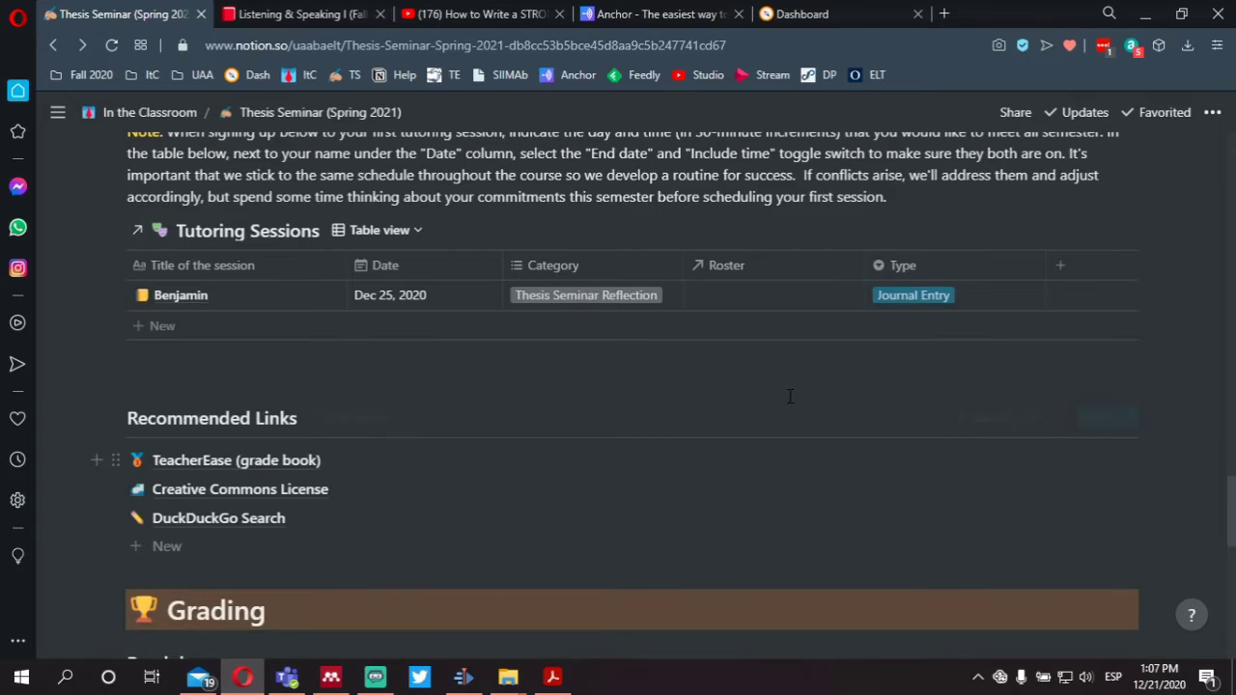
scroll(789, 396, "up", 2)
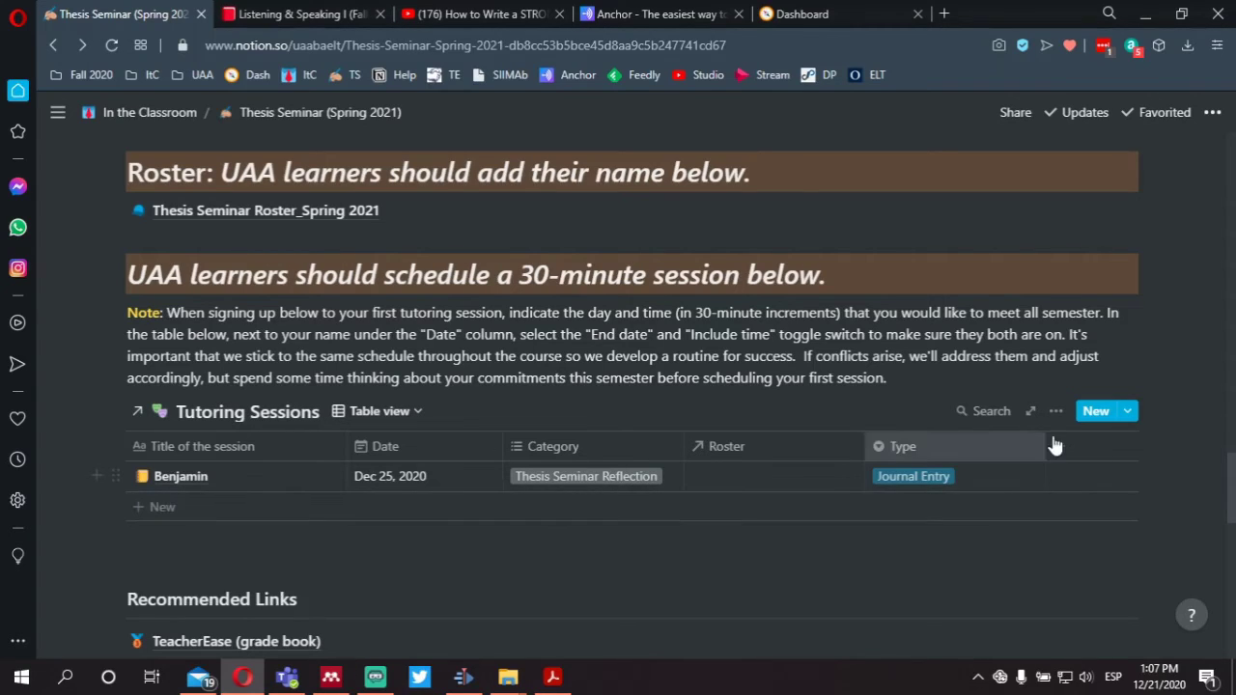
Create a new Tutoring Sessions entry from the Tutoring/Reflection Journal template and title it with the learner's first name.
left_click(1127, 411)
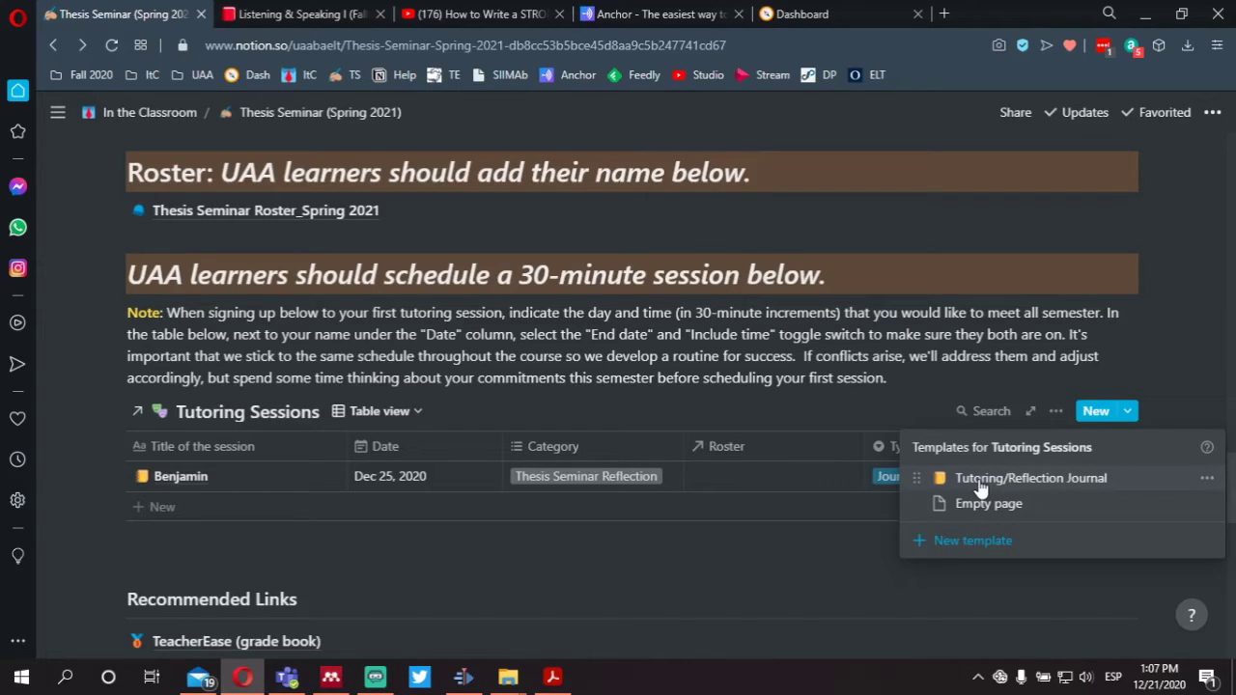
left_click(1023, 500)
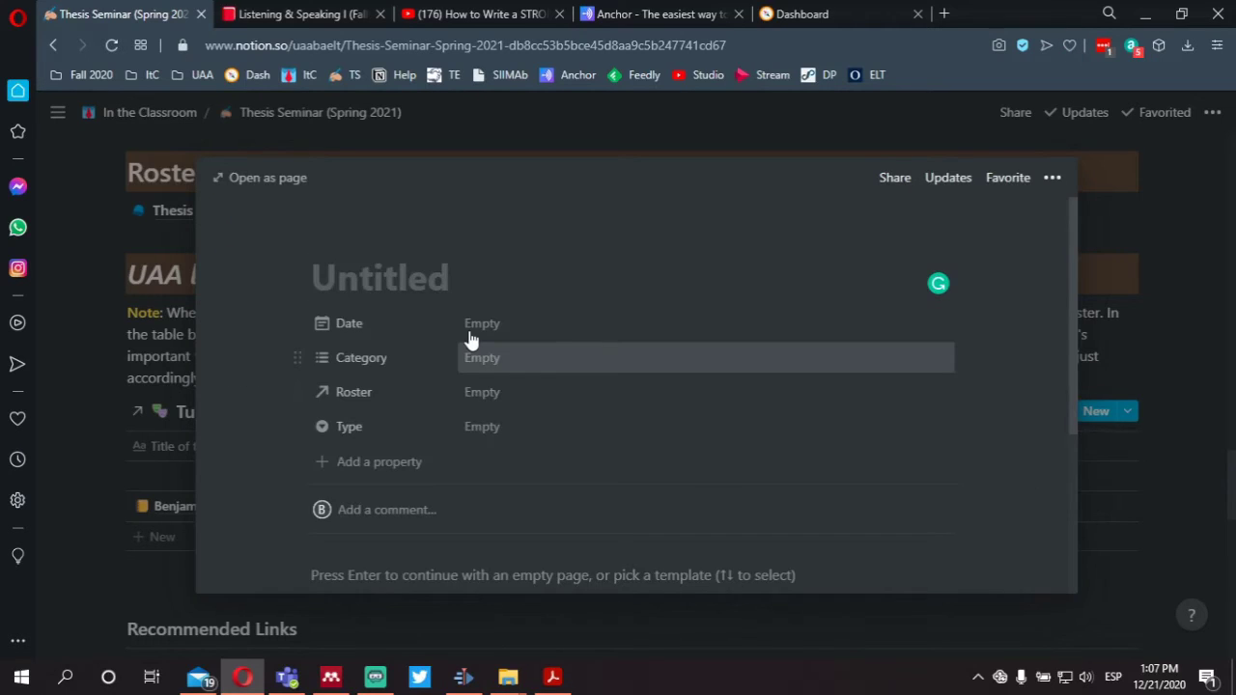
type("B")
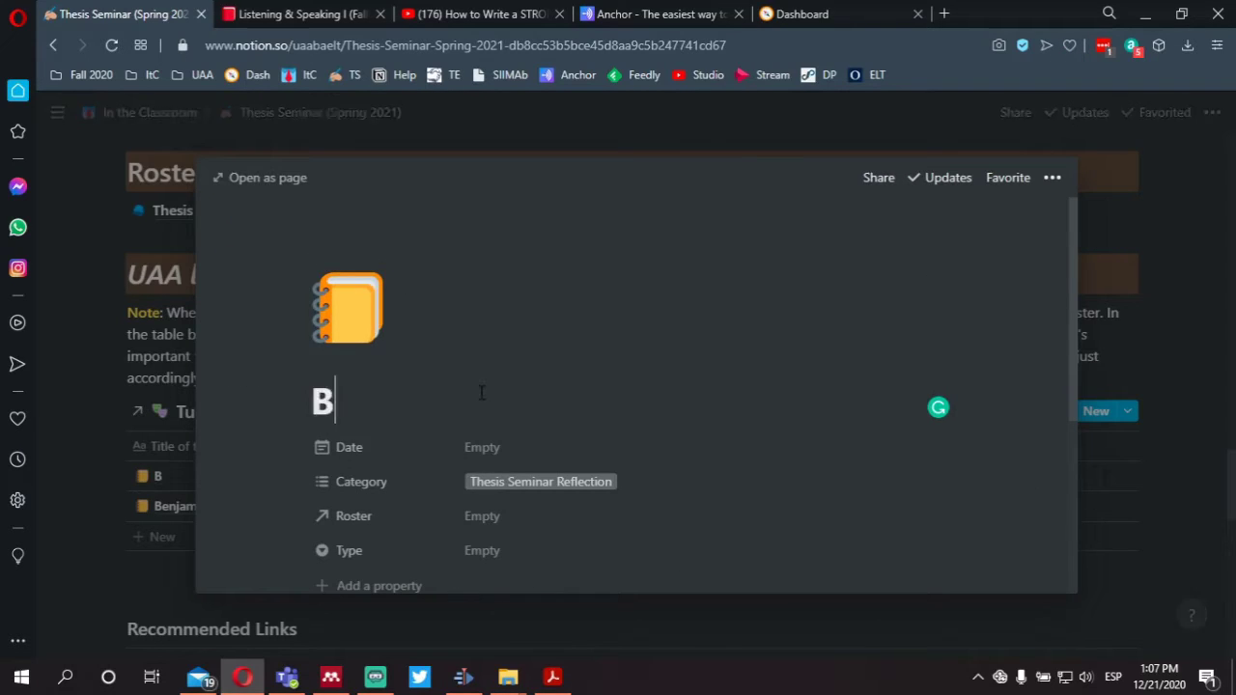
type("enjamin")
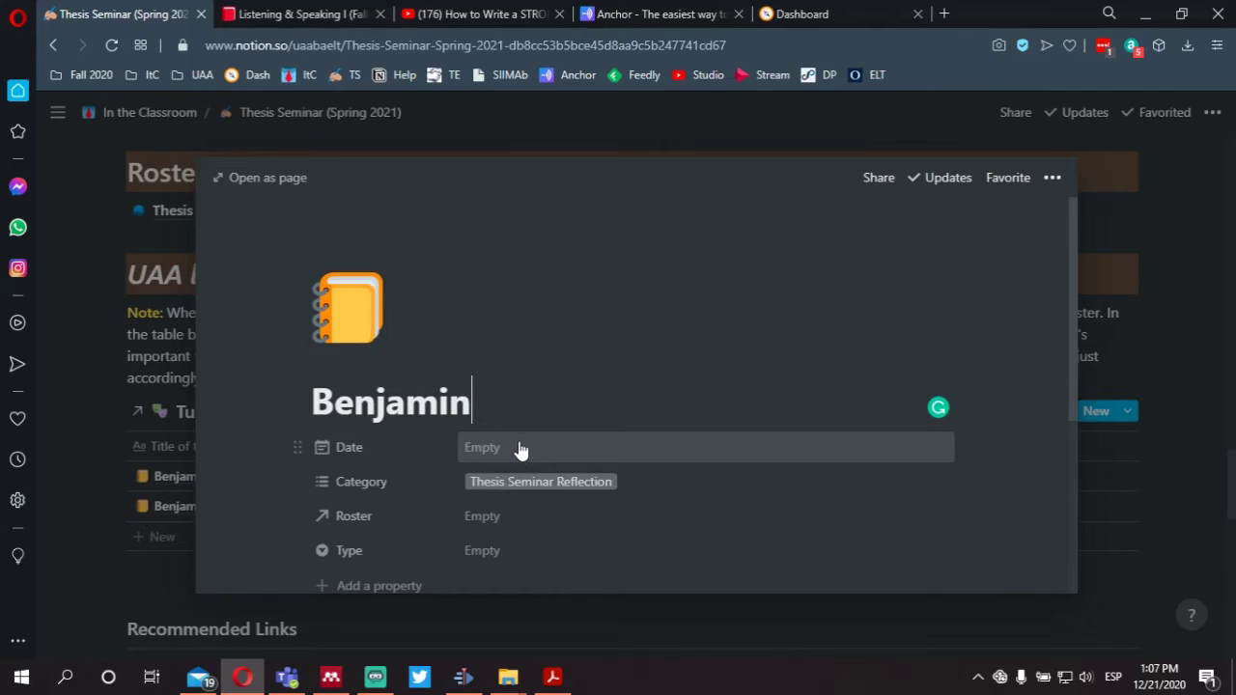
Start the new entry's date on Dec 21, 2020 with both End date and Include time turned on.
scroll(528, 452, "down", 1)
scroll(527, 452, "down", 2)
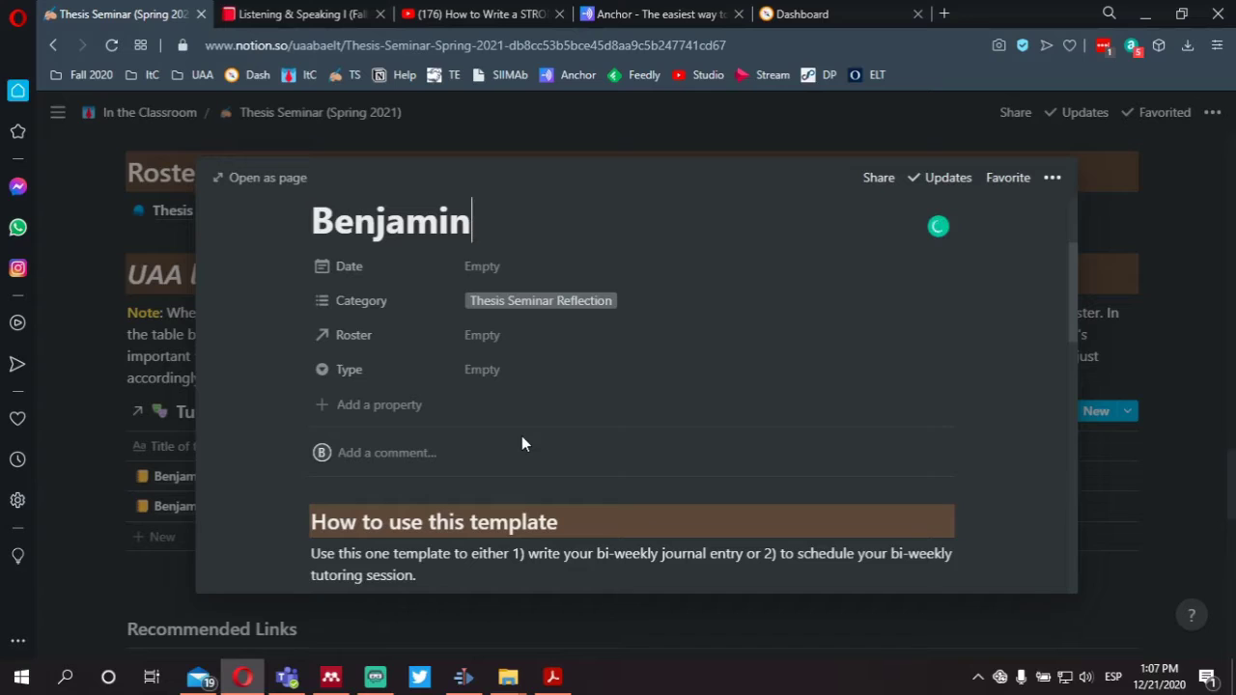
left_click(495, 276)
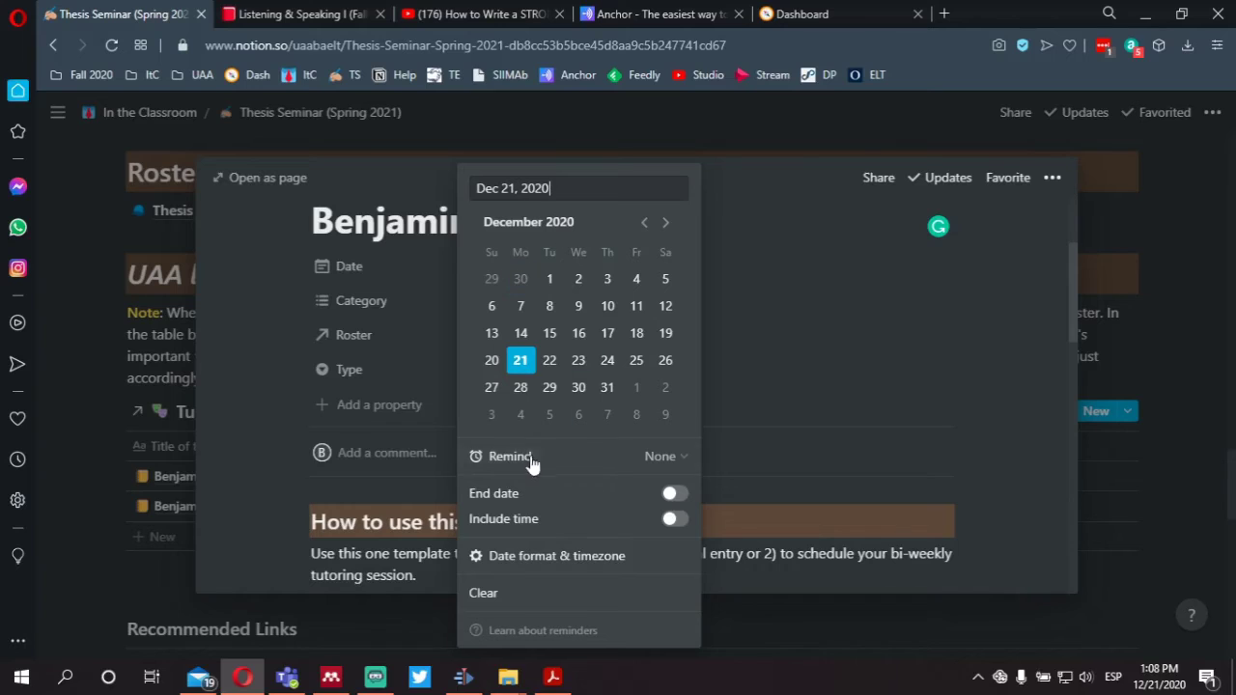
left_click(672, 494)
left_click(672, 521)
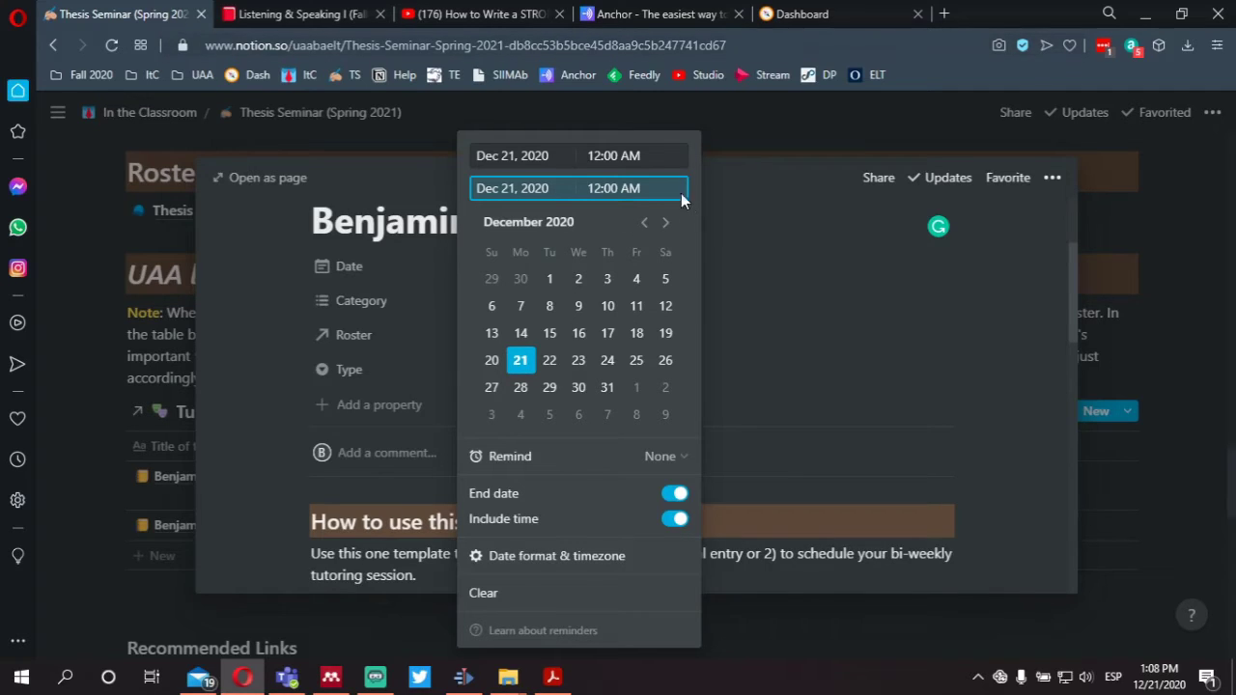
Set the start time of the entry's date to 12:00 PM.
left_click(601, 155)
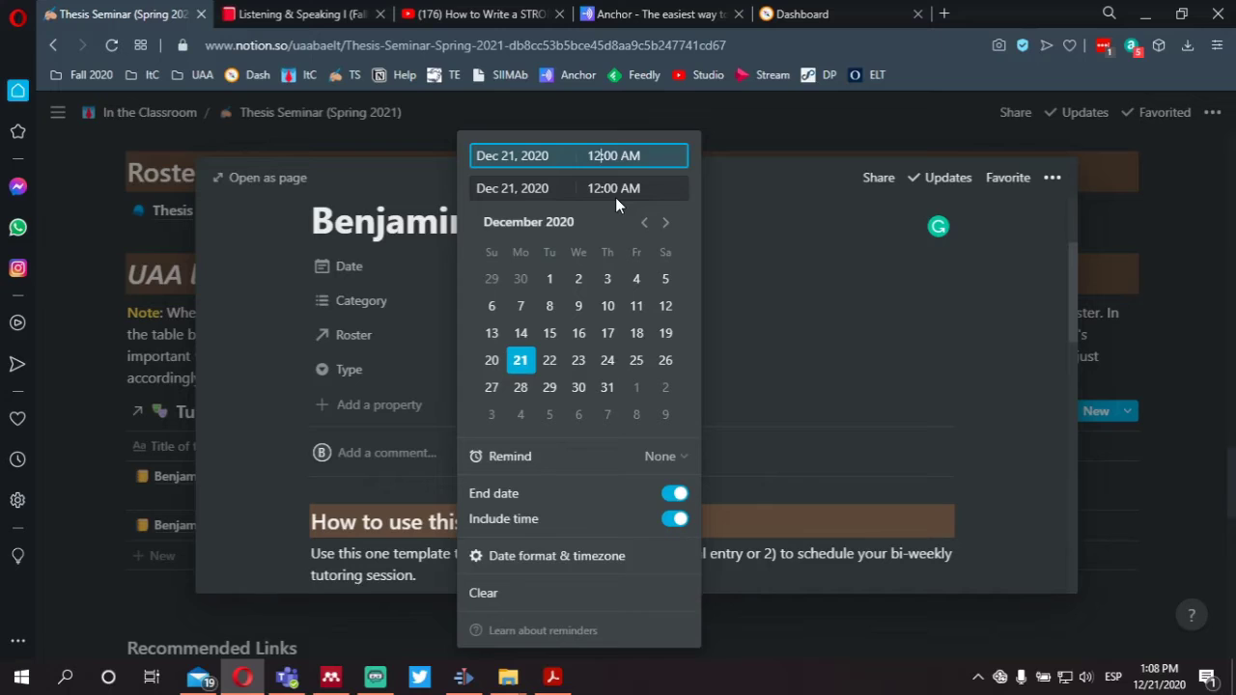
key("BackSpace")
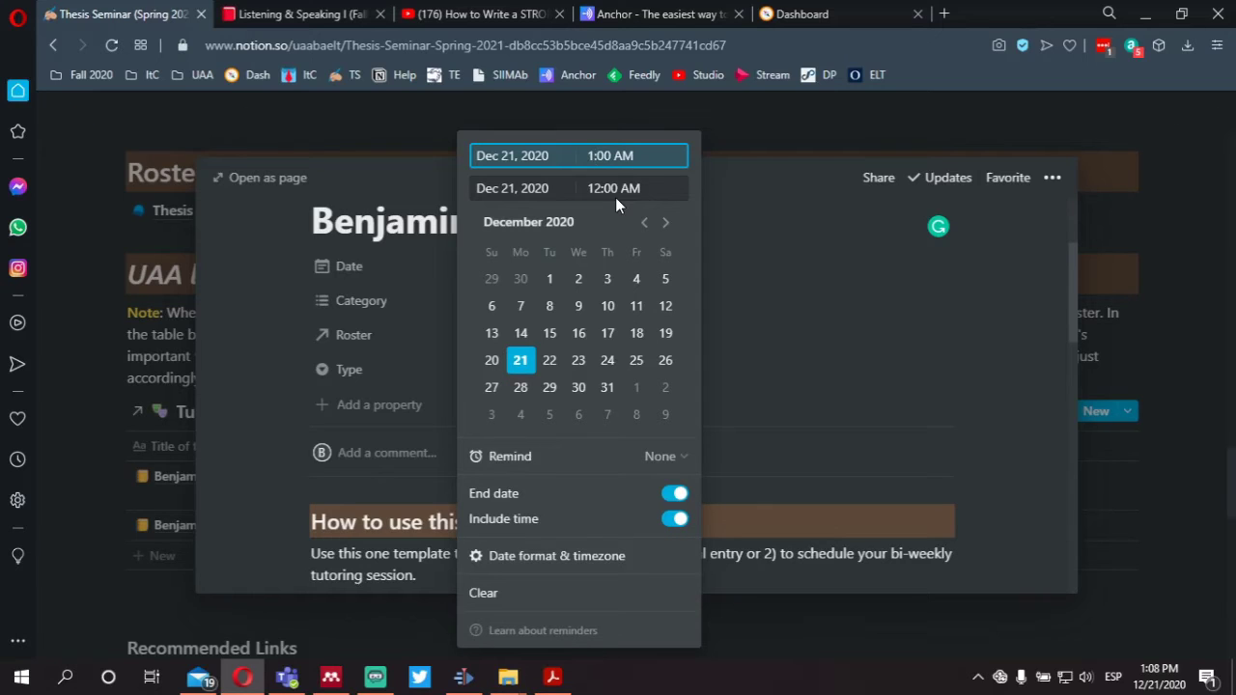
key("BackSpace")
type("2")
key("Left")
type("1")
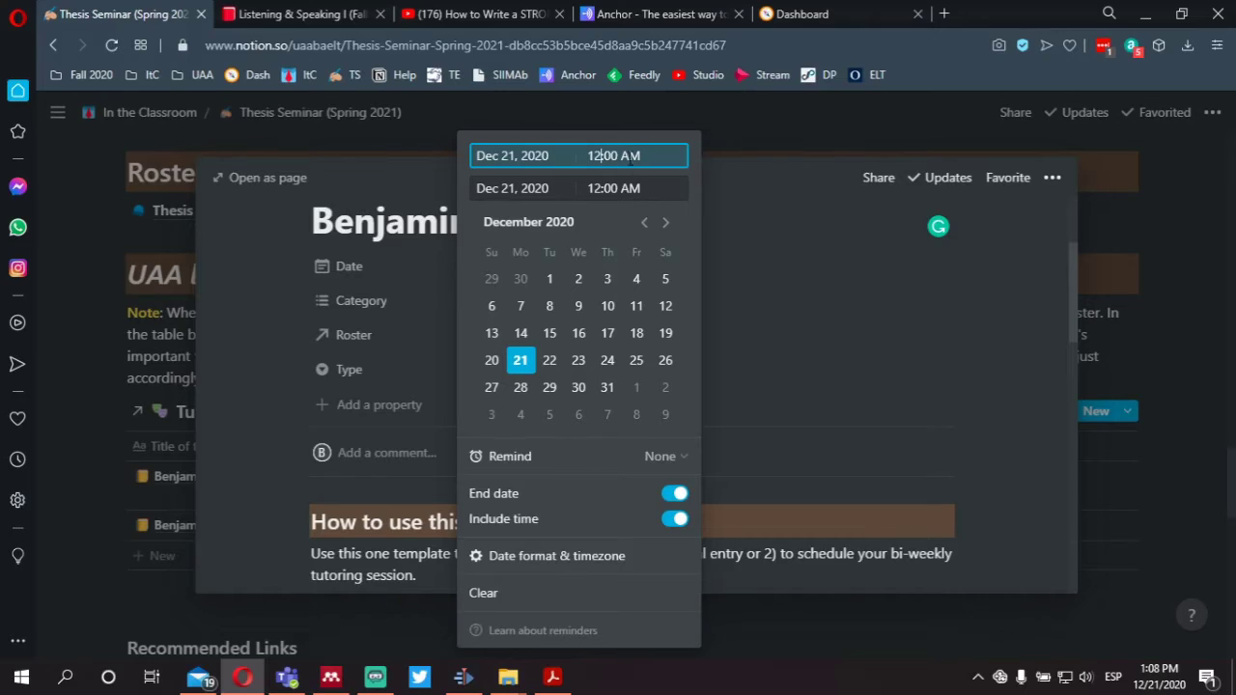
key("BackSpace")
type("p")
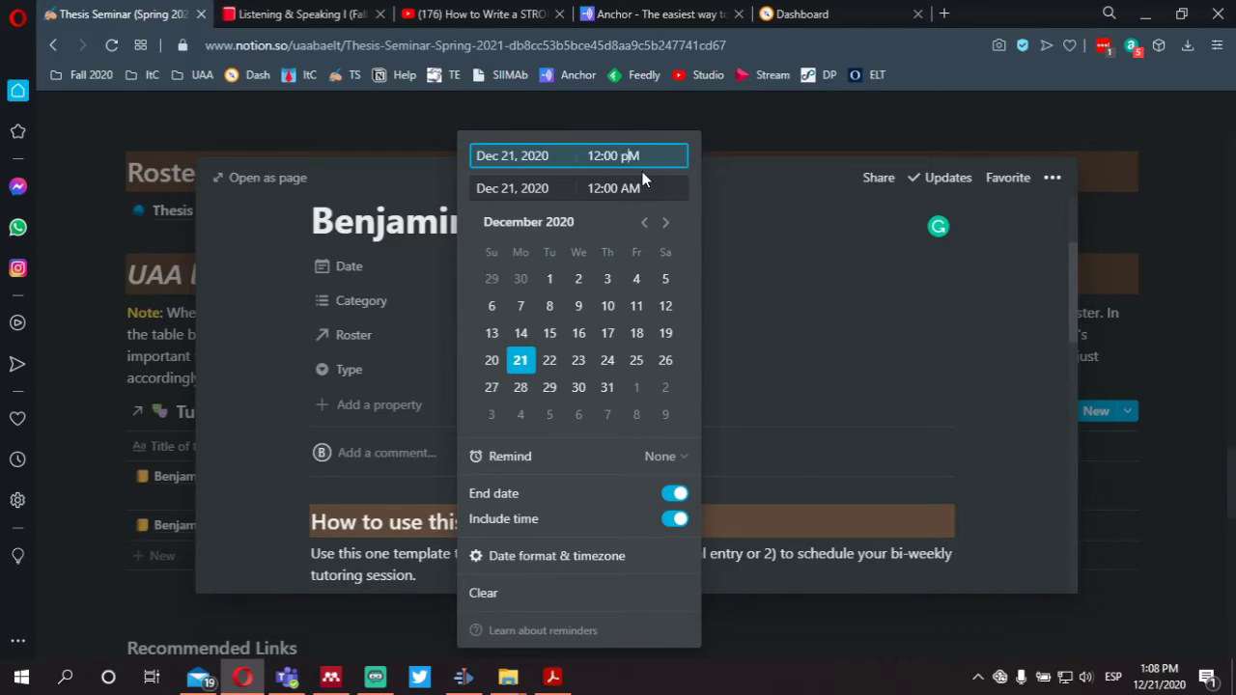
key("BackSpace")
type("OP")
key("BackSpace")
key("BackSpace")
type("P")
Set the end time of the entry's date to 12:30 PM.
key("Tab")
key("Left")
key("Left")
key("Left")
key("Left")
key("Left")
key("Left")
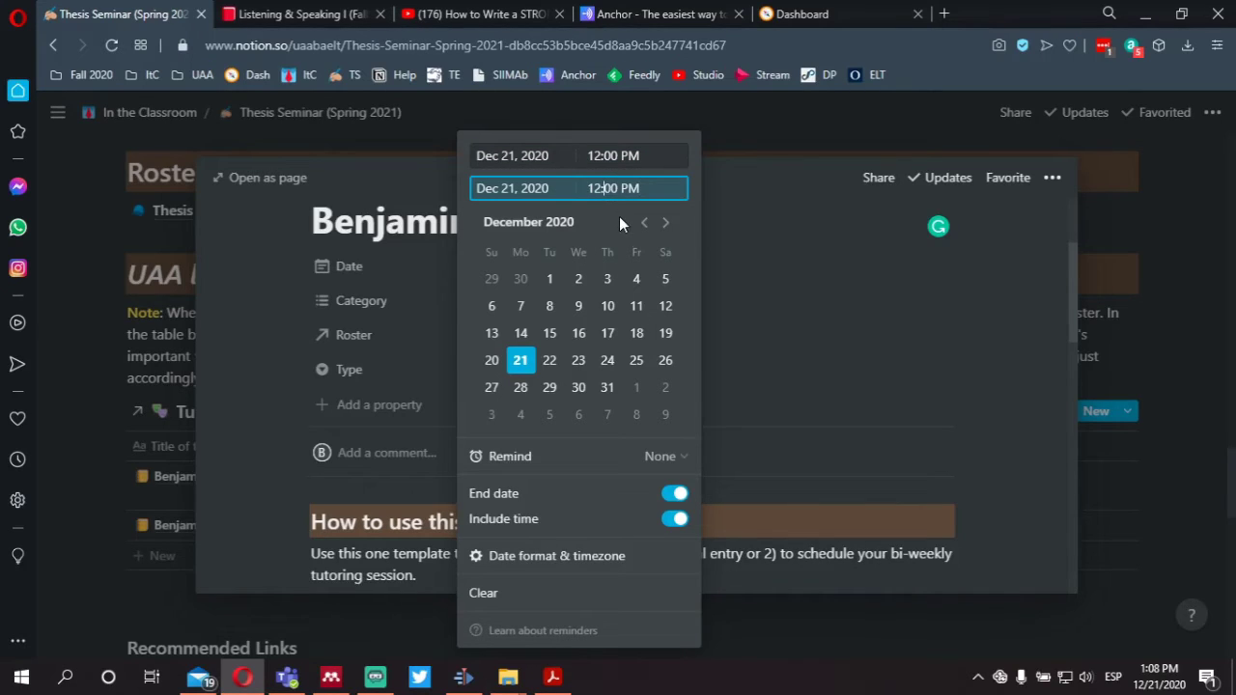
type("30")
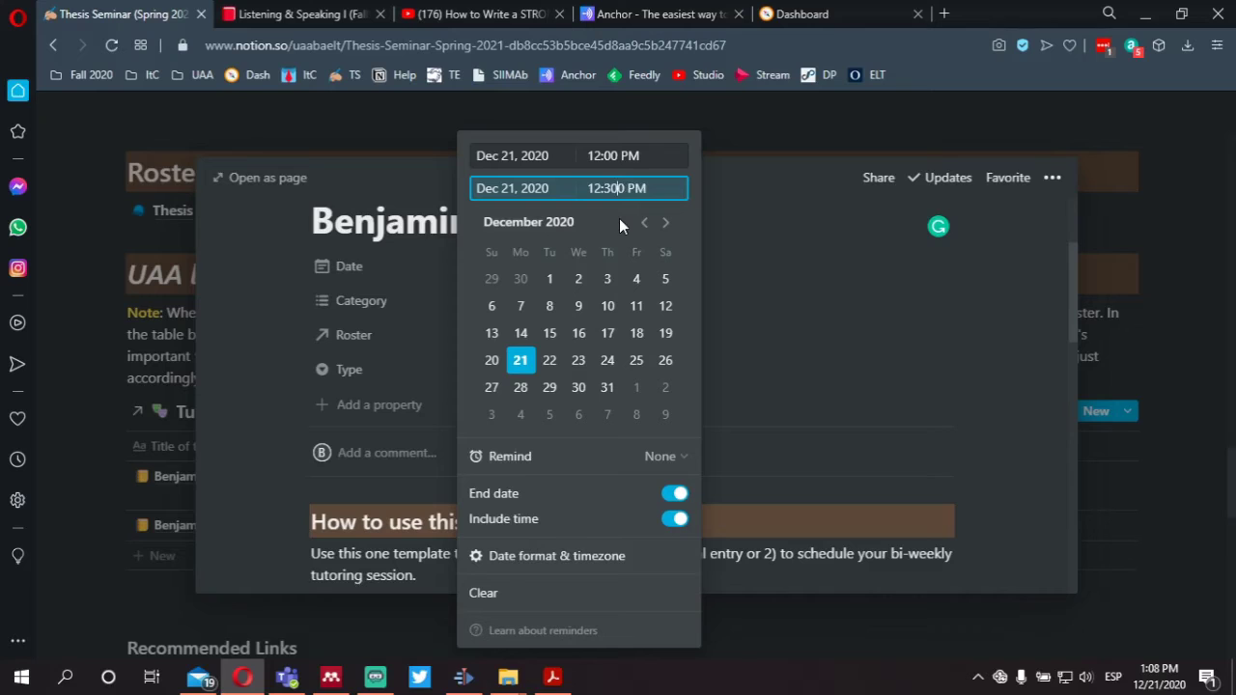
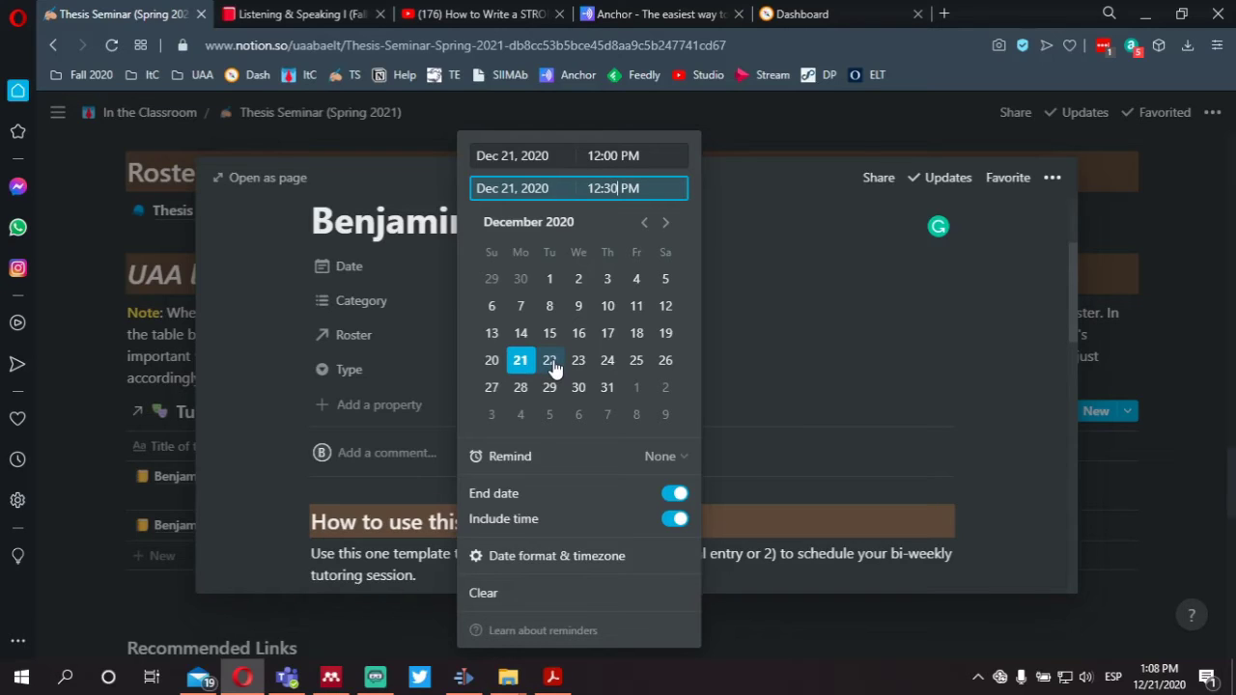
Set the end date to Dec 22, 2020 and try to move the start date to the same day.
left_click(549, 361)
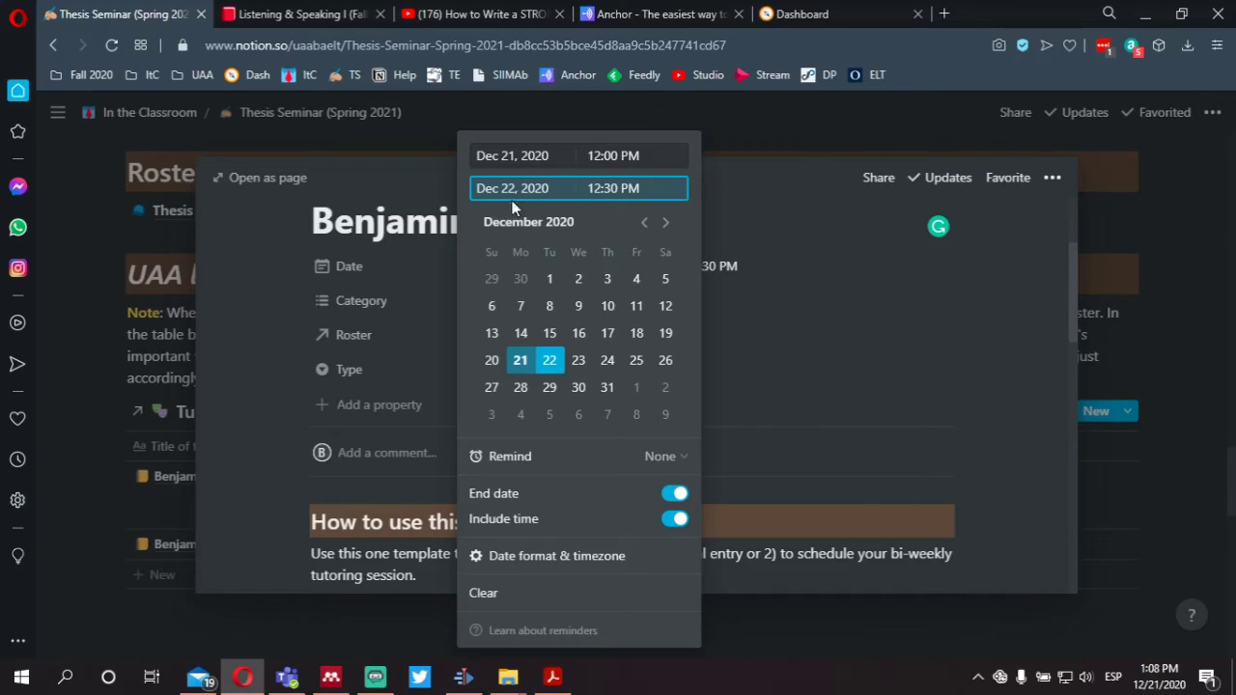
left_click(521, 160)
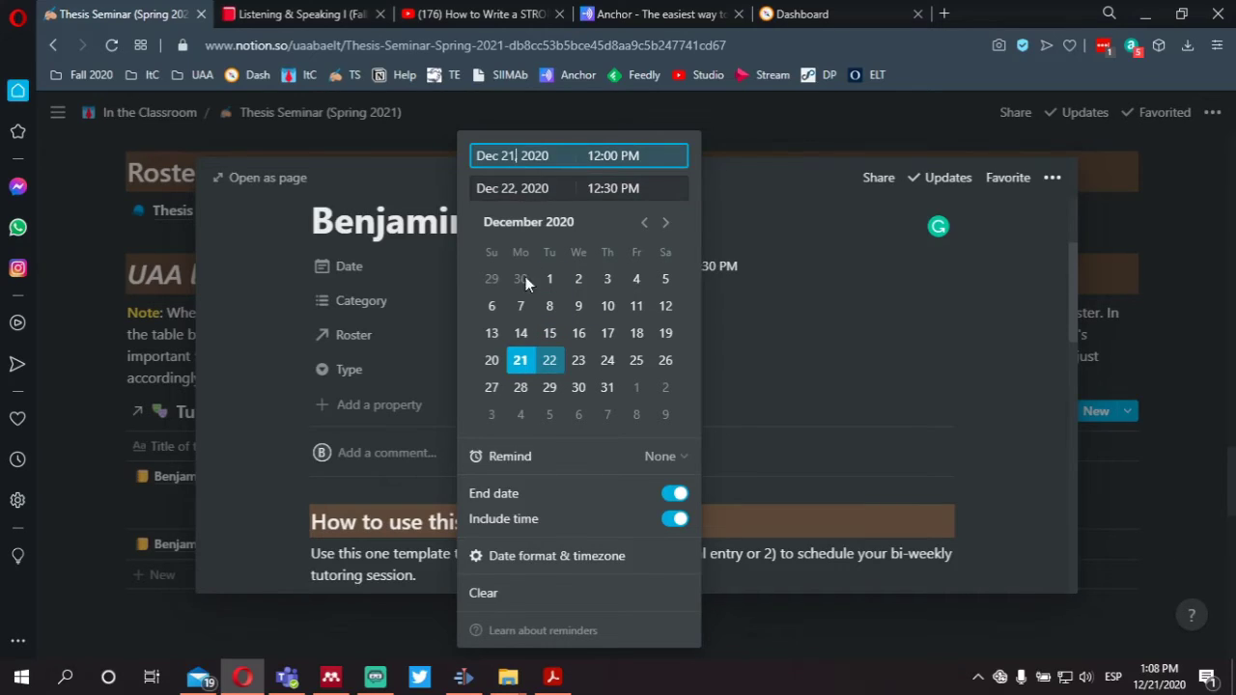
left_click(552, 368)
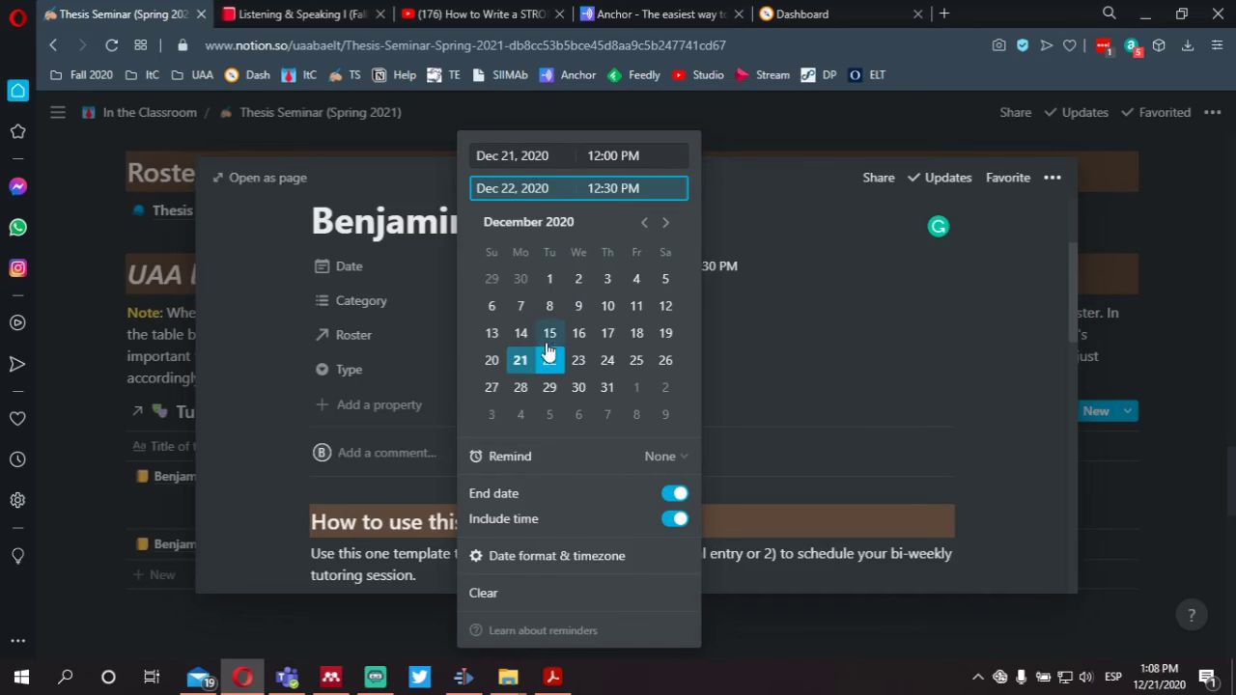
left_click(522, 155)
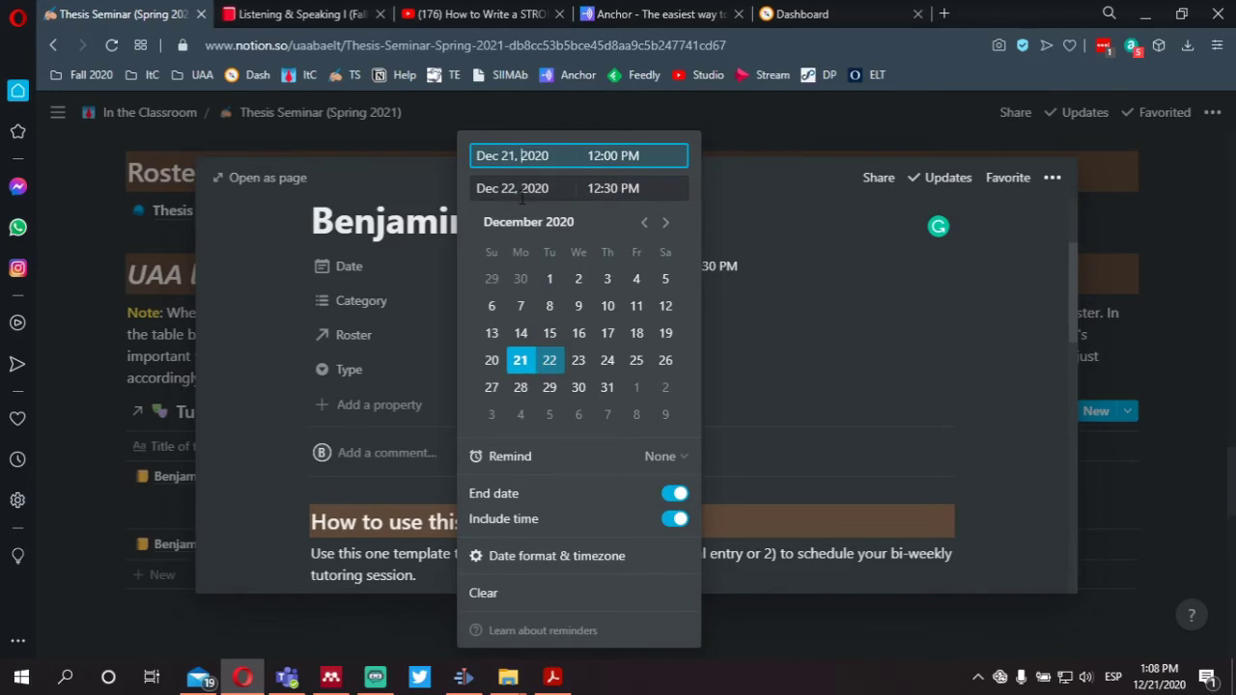
left_click(549, 360)
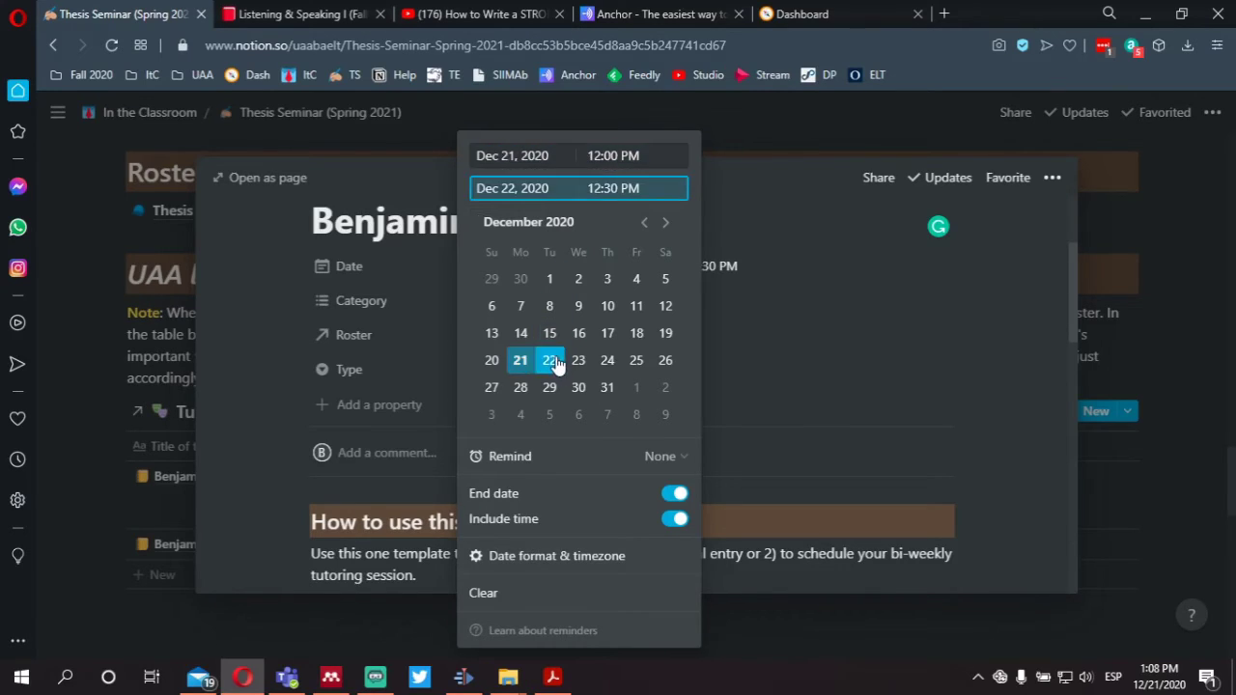
Change the start date of the entry to Dec 22, 2020, keeping its start time.
left_click(513, 156)
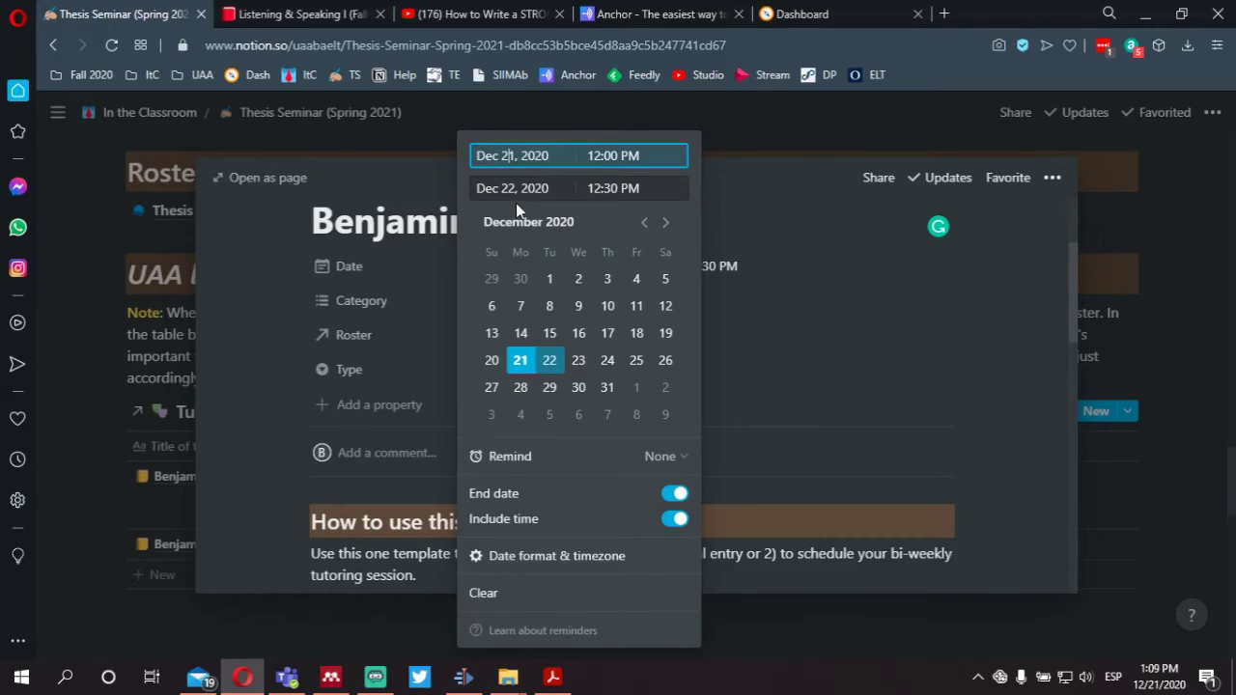
type("2")
key("Delete")
key("Delete")
key("Delete")
type(",")
Set the entry's end date to Dec 22, 2020 and its Type to Tutoring Session.
left_click(600, 188)
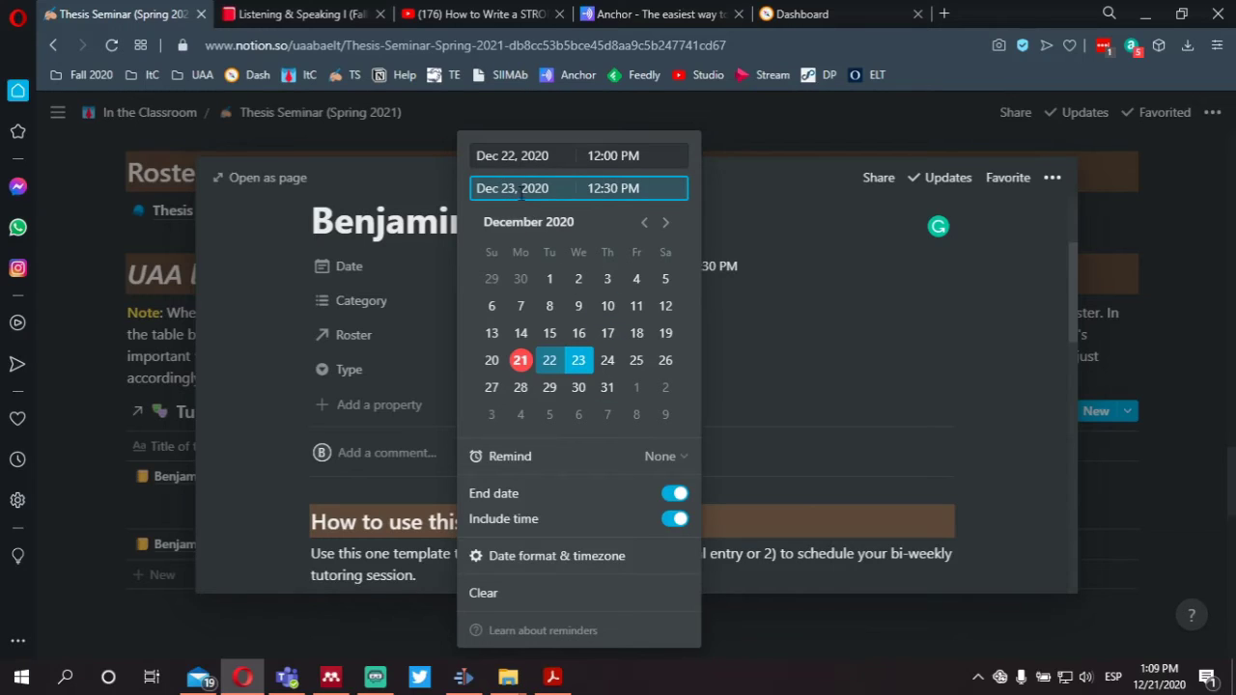
key("BackSpace")
type("2")
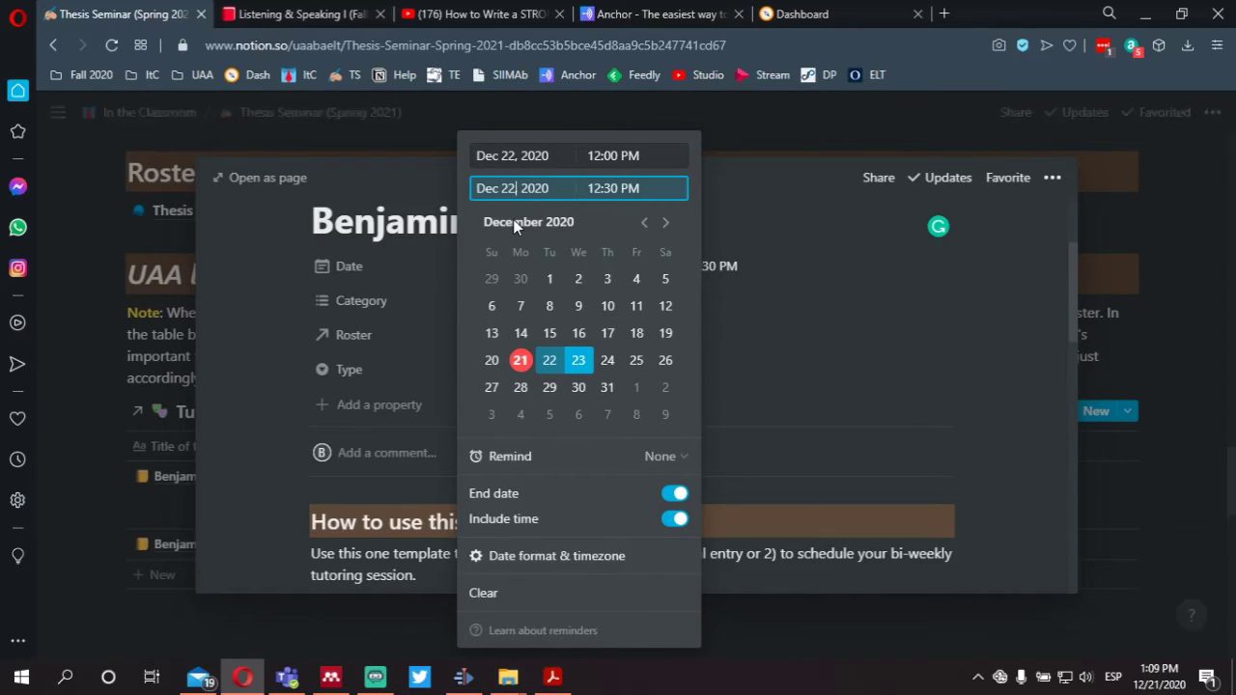
left_click(790, 371)
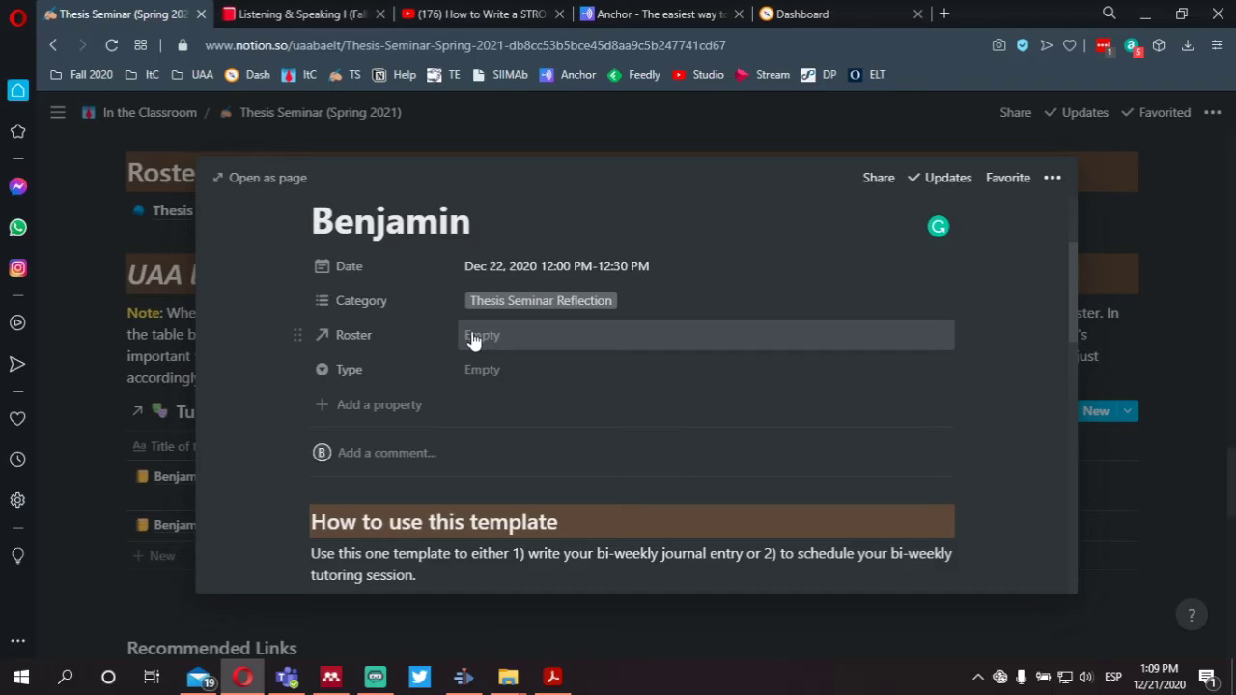
left_click(511, 367)
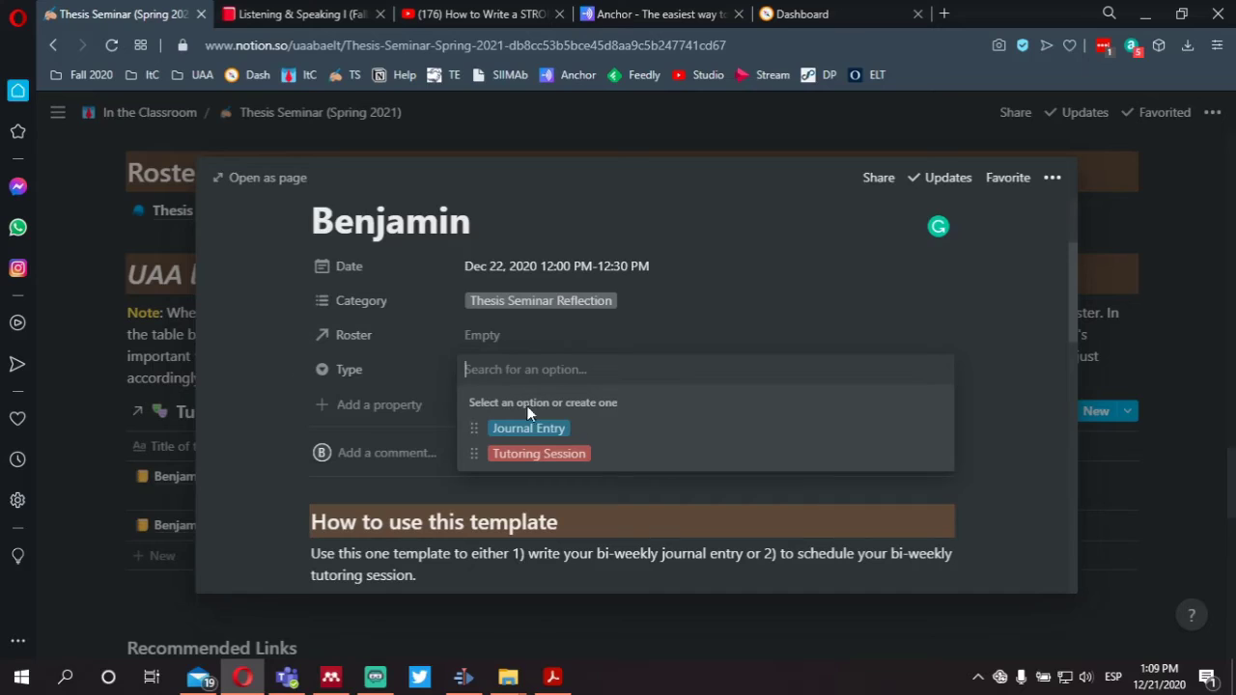
left_click(599, 455)
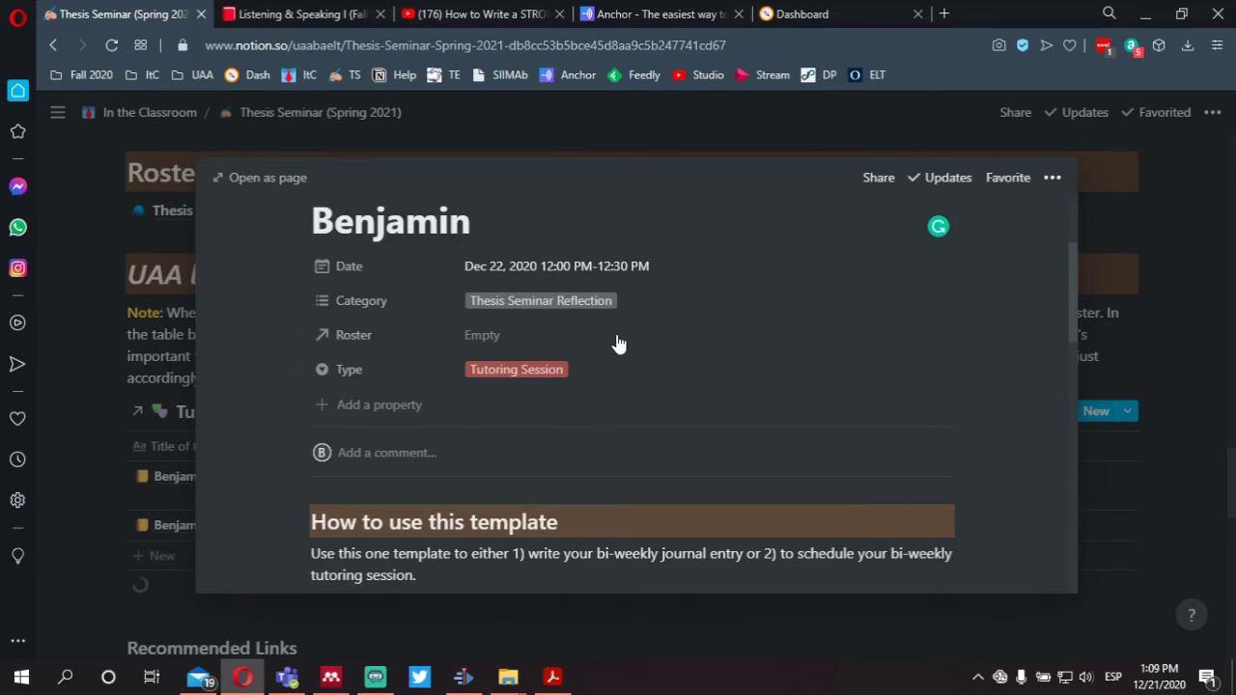
Review the template instructions and the mandatory and optional reflection questions in the tutoring entry, and close the entry.
scroll(606, 383, "down", 3)
scroll(582, 378, "up", 3)
scroll(581, 391, "down", 1)
scroll(580, 391, "down", 4)
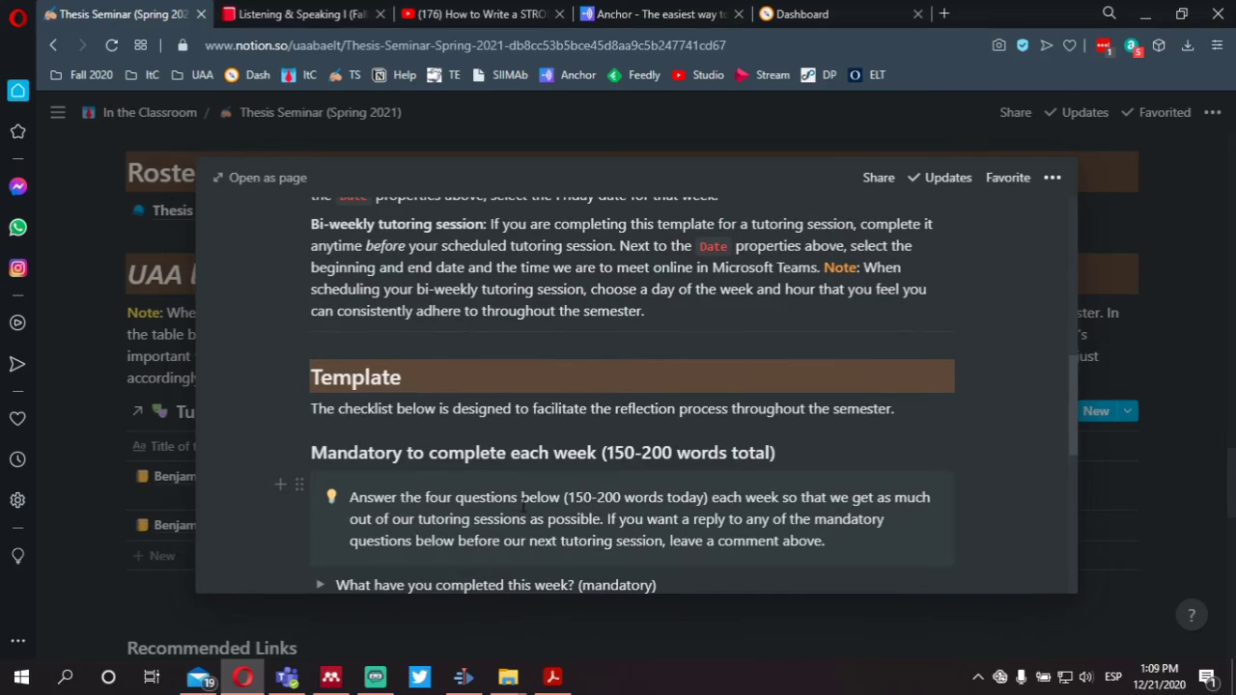
scroll(483, 464, "down", 2)
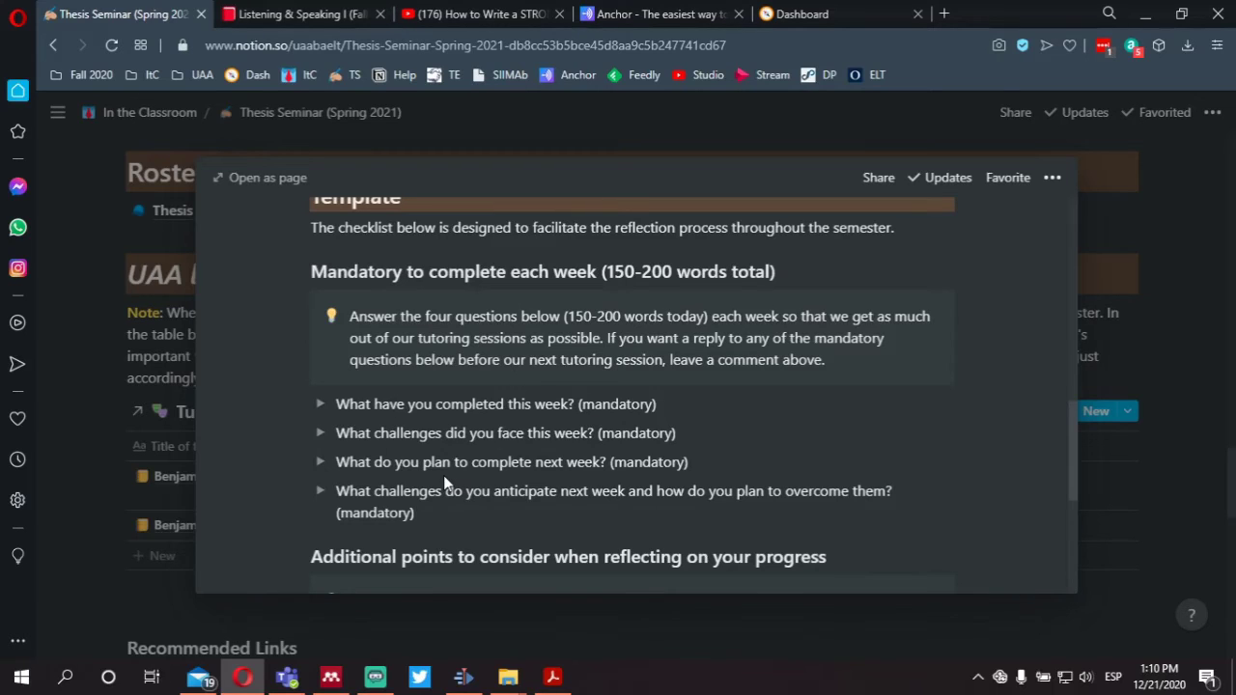
left_click(321, 406)
left_click(320, 406)
scroll(507, 434, "down", 5)
scroll(506, 434, "up", 2)
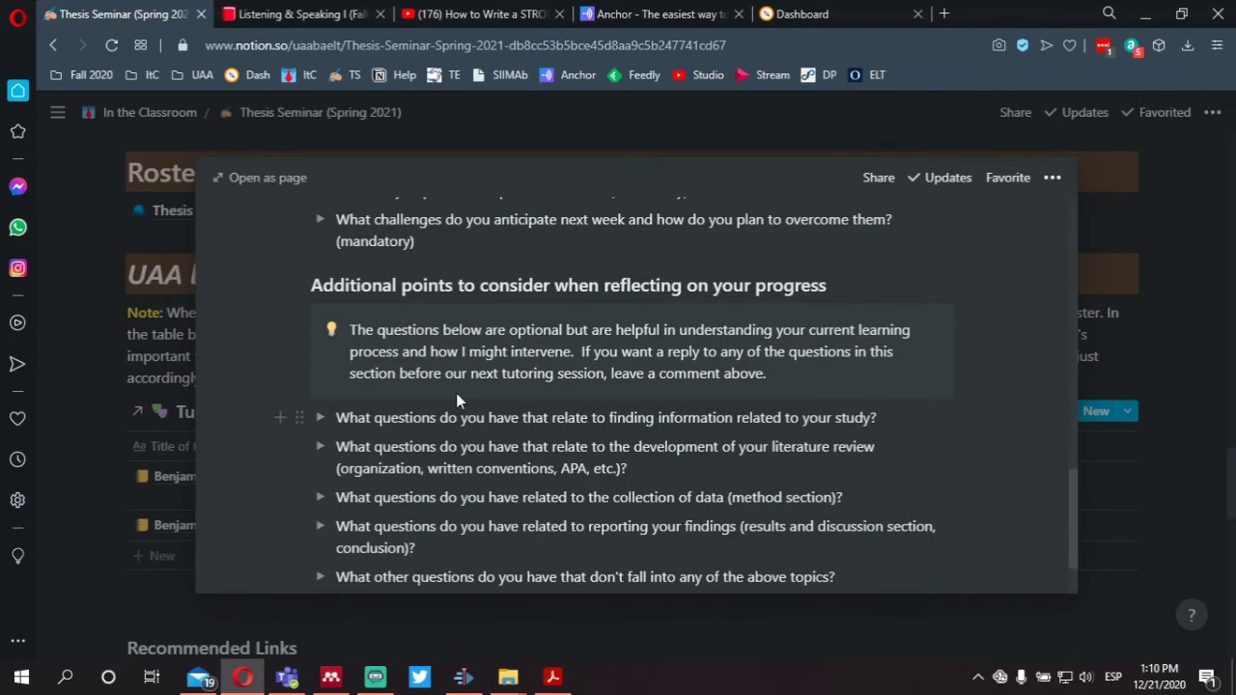
scroll(465, 382, "up", 15)
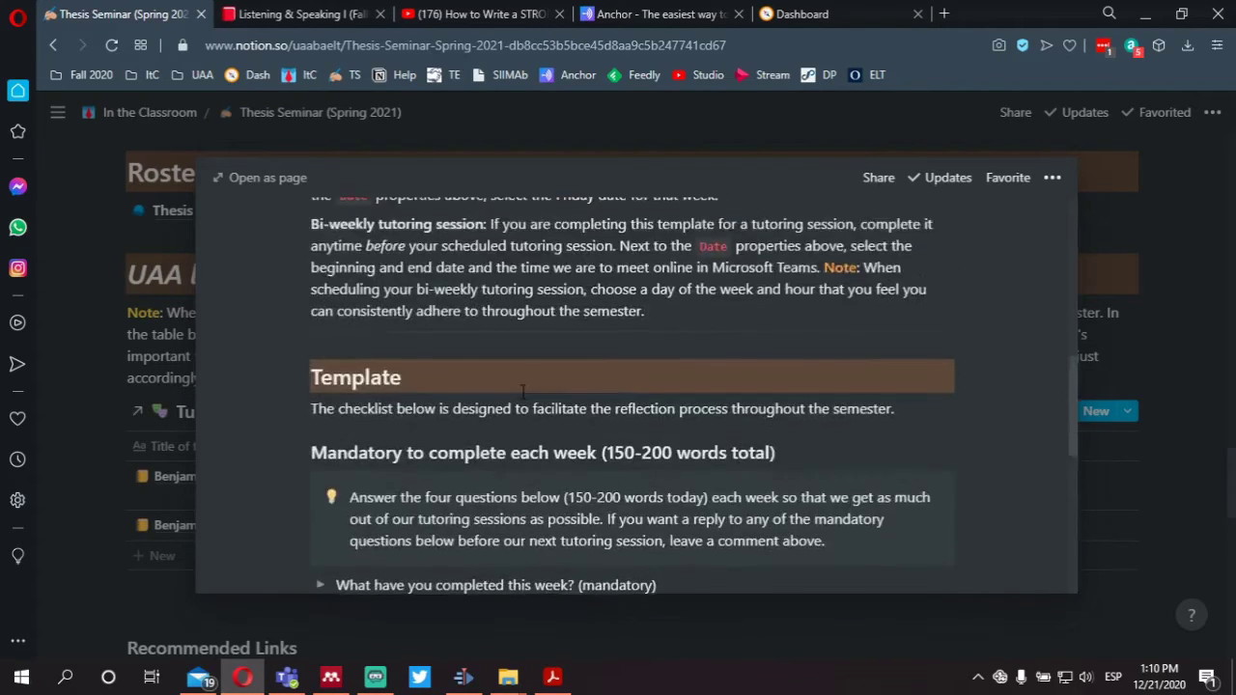
left_click(1179, 250)
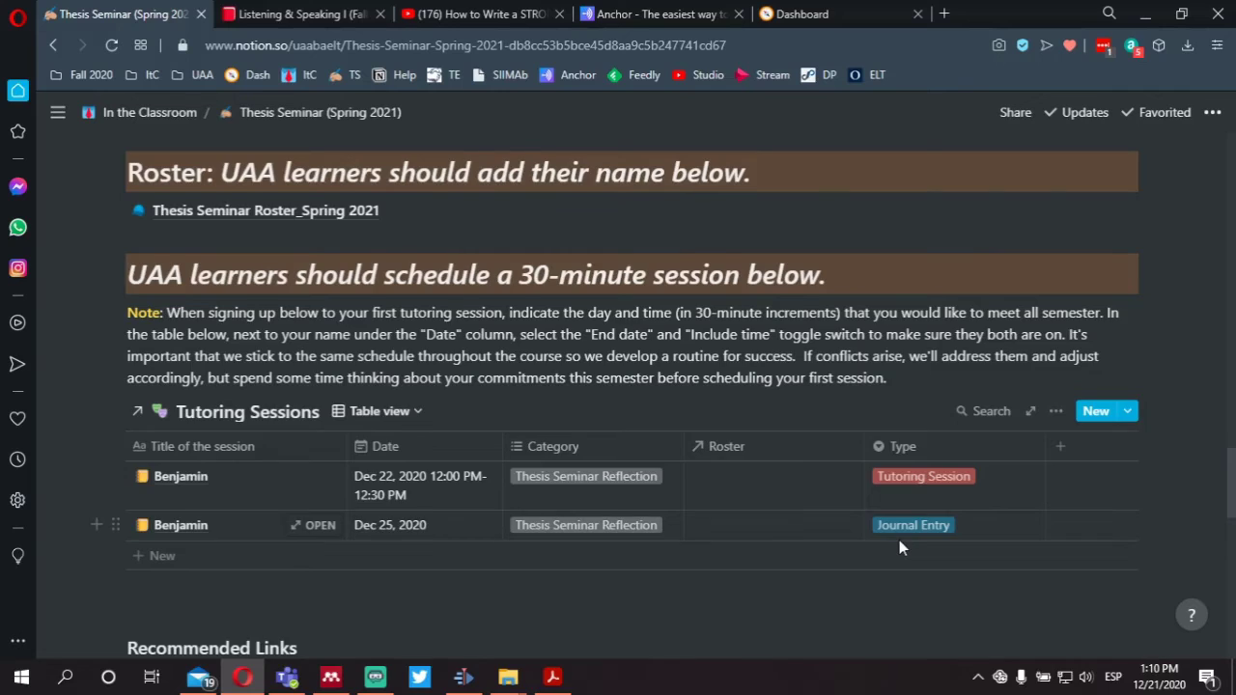
Switch the Tutoring Sessions database to the Calendar view and show the entries in the December 2020 calendar.
scroll(899, 545, "down", 1)
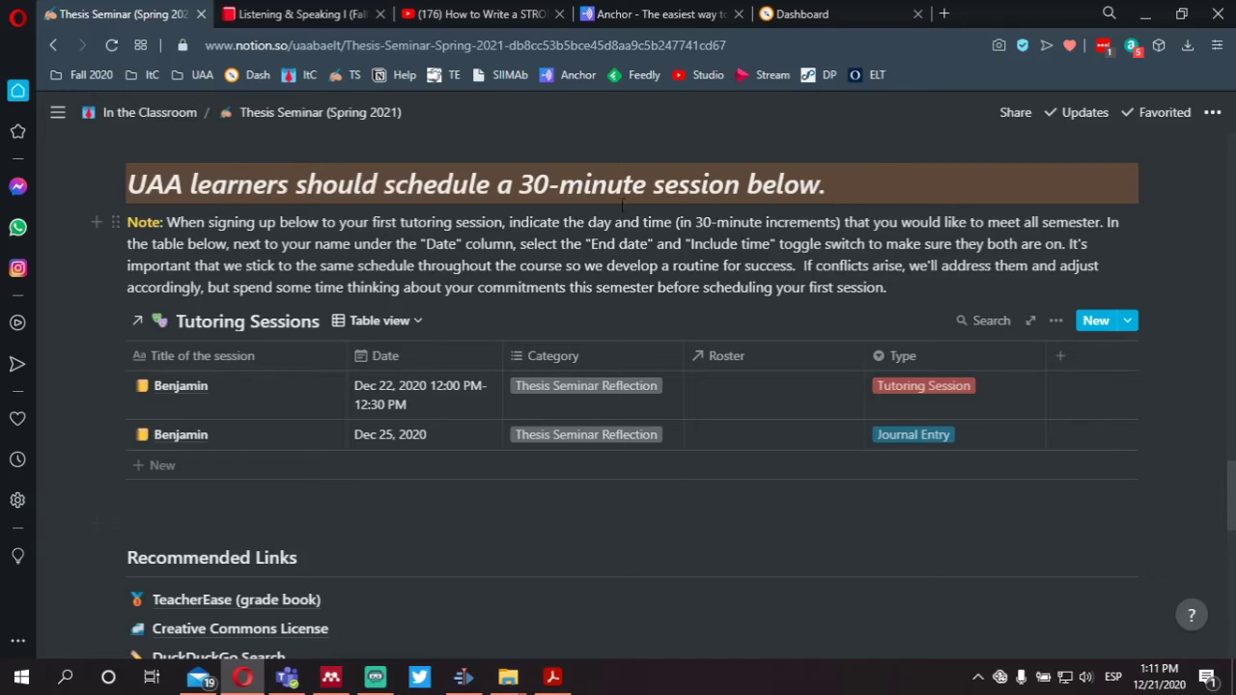
left_click(418, 325)
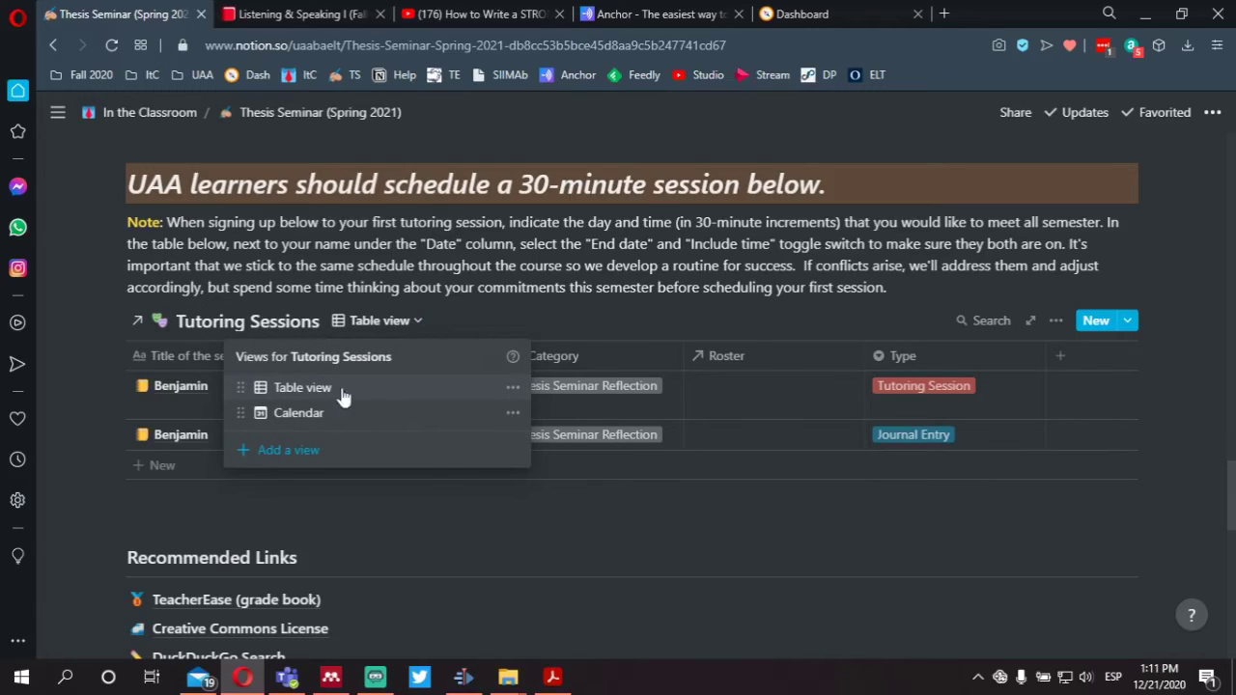
left_click(284, 421)
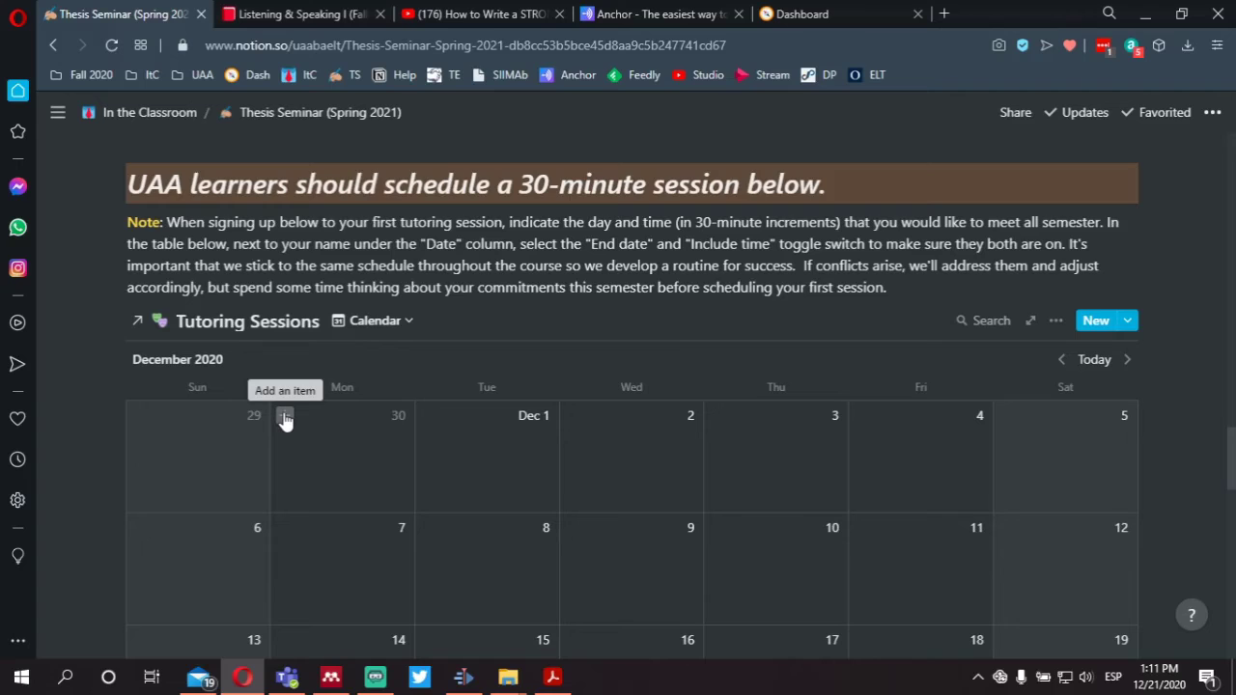
scroll(520, 441, "down", 3)
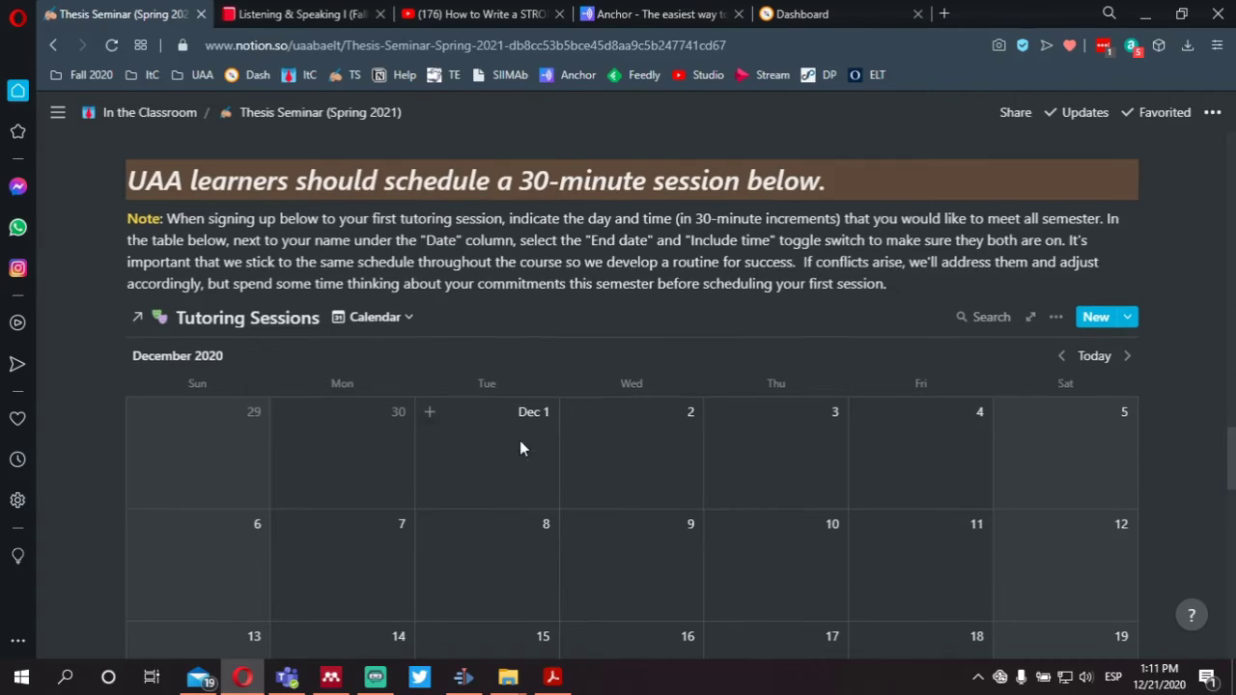
scroll(540, 453, "down", 1)
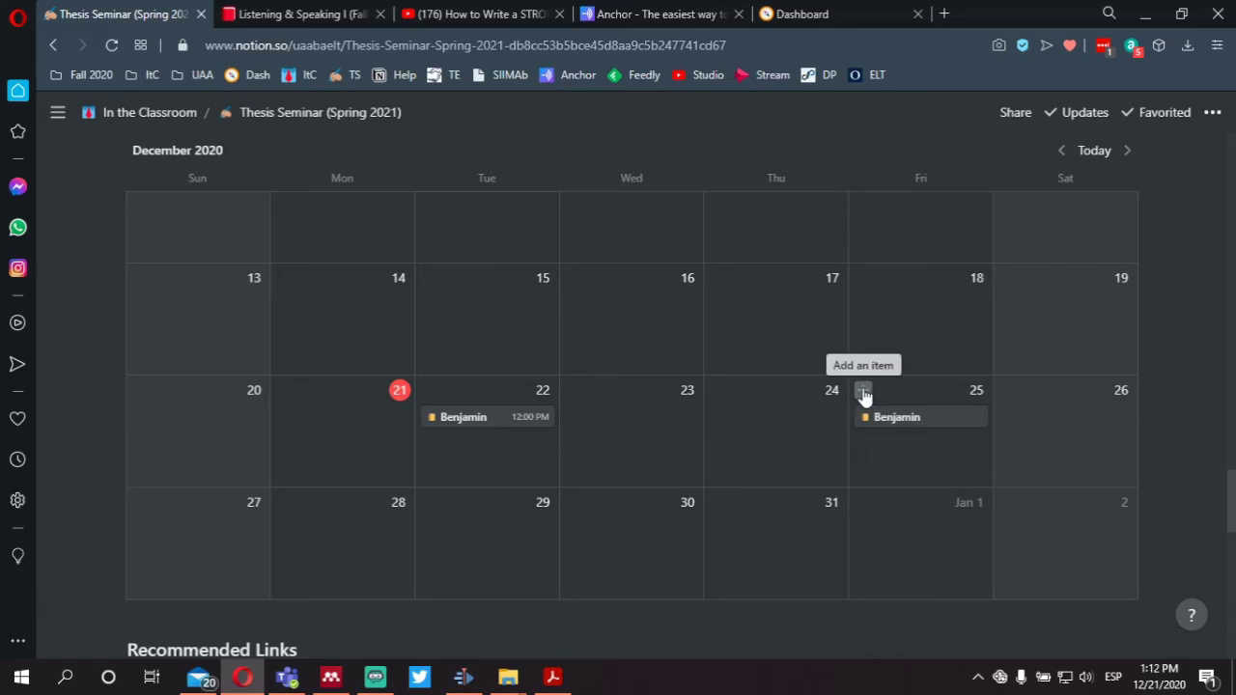
Add a calendar item on Dec 25, 2020, title it with the learner's first name, and check its date.
left_click(862, 392)
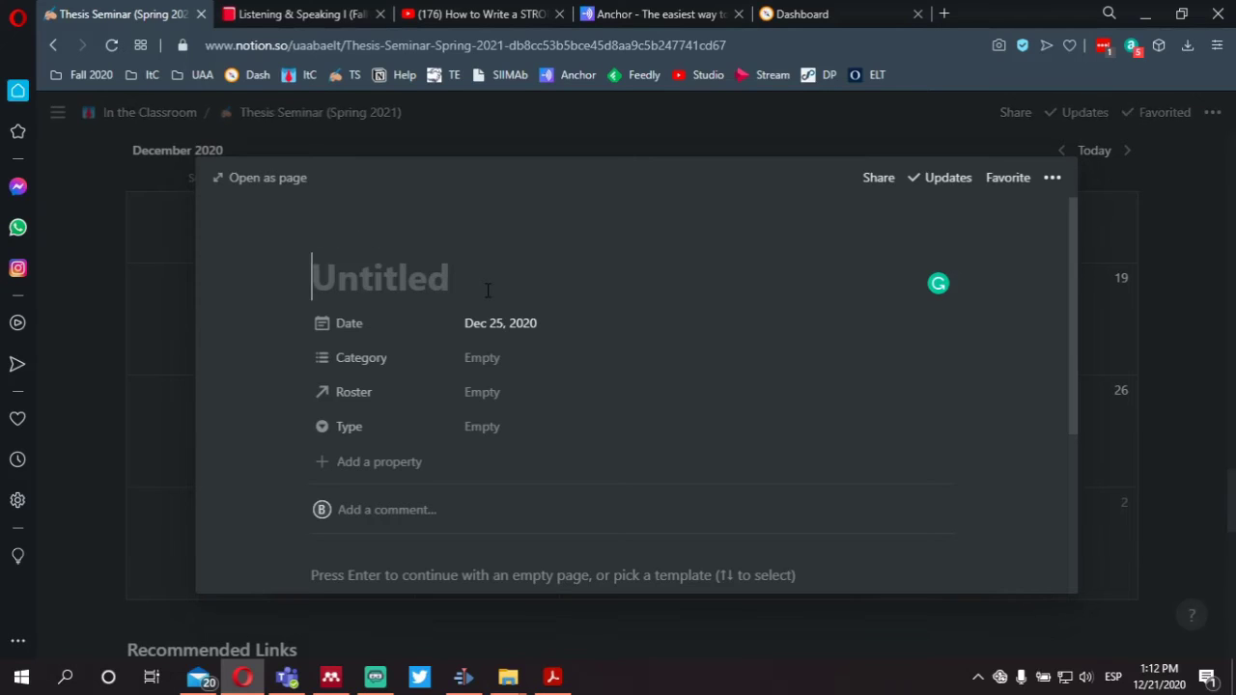
type("Benjamin")
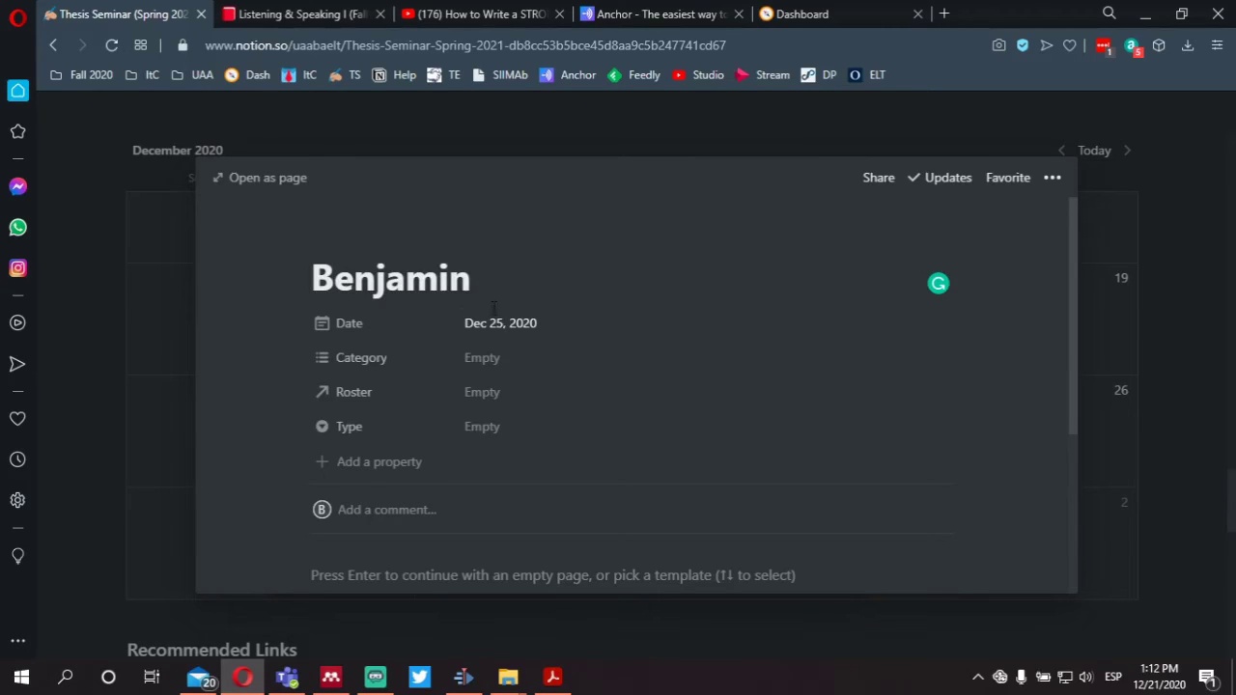
left_click(558, 332)
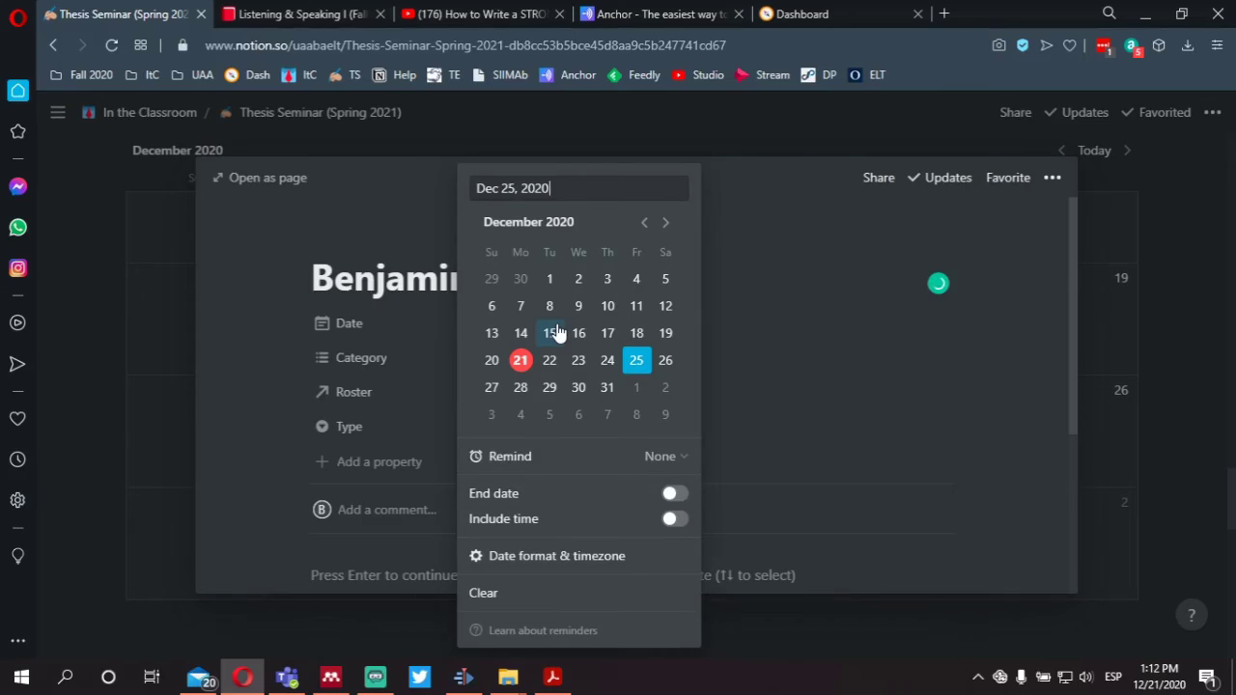
left_click(783, 284)
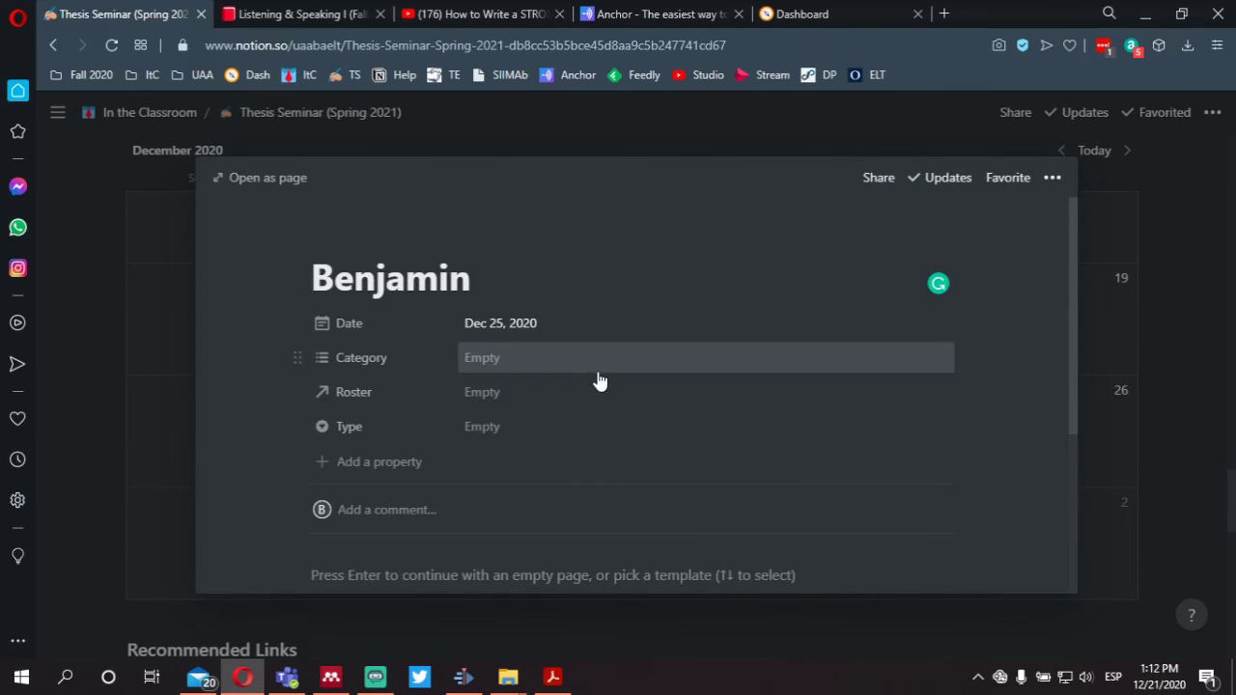
Set the new item's Category to Thesis Seminar Reflection and its Type to Journal Entry.
left_click(532, 358)
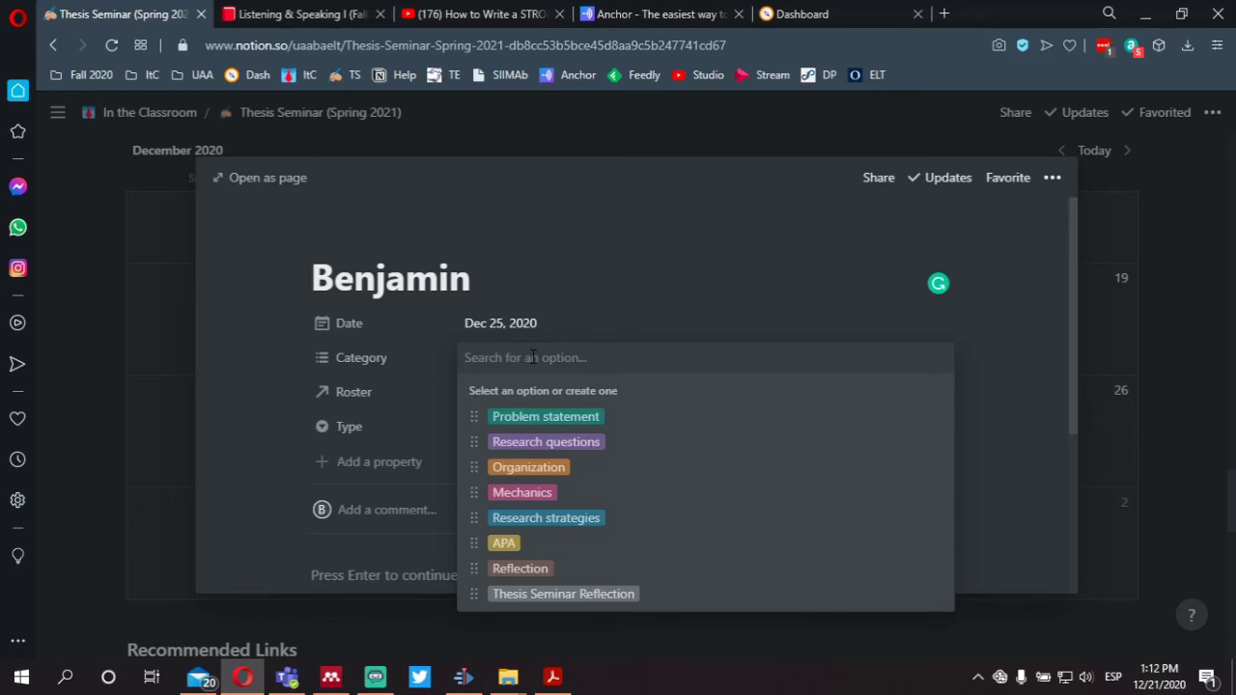
left_click(529, 596)
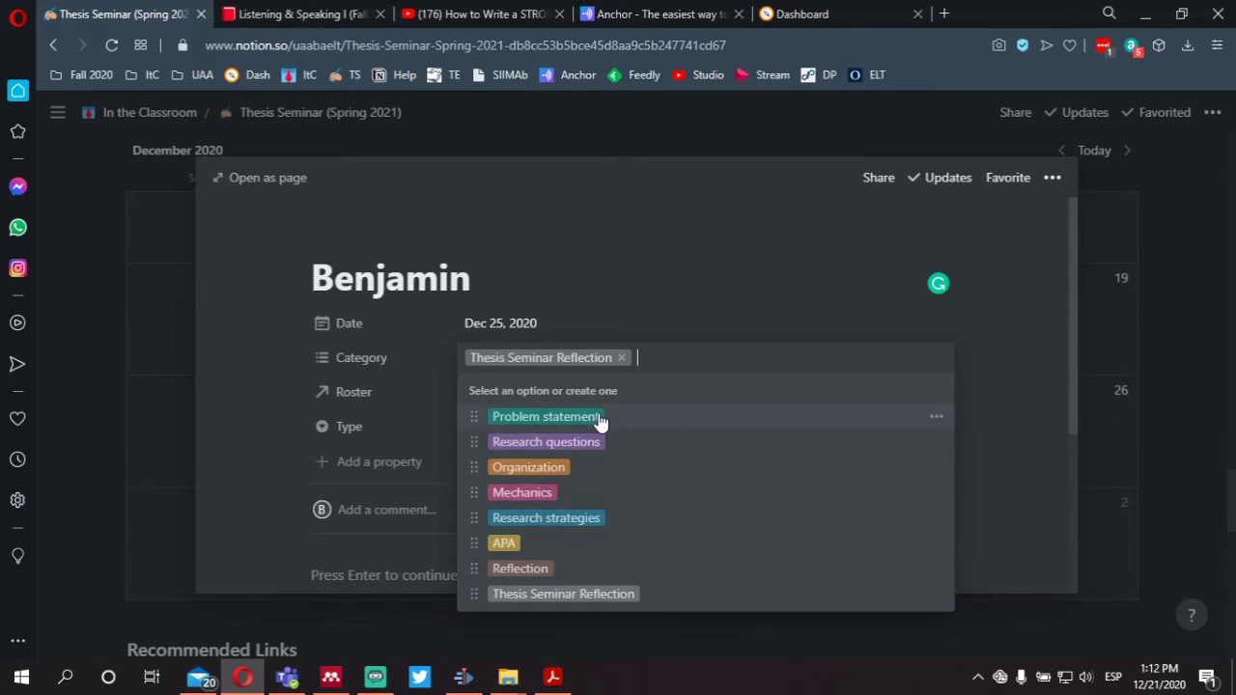
left_click(662, 272)
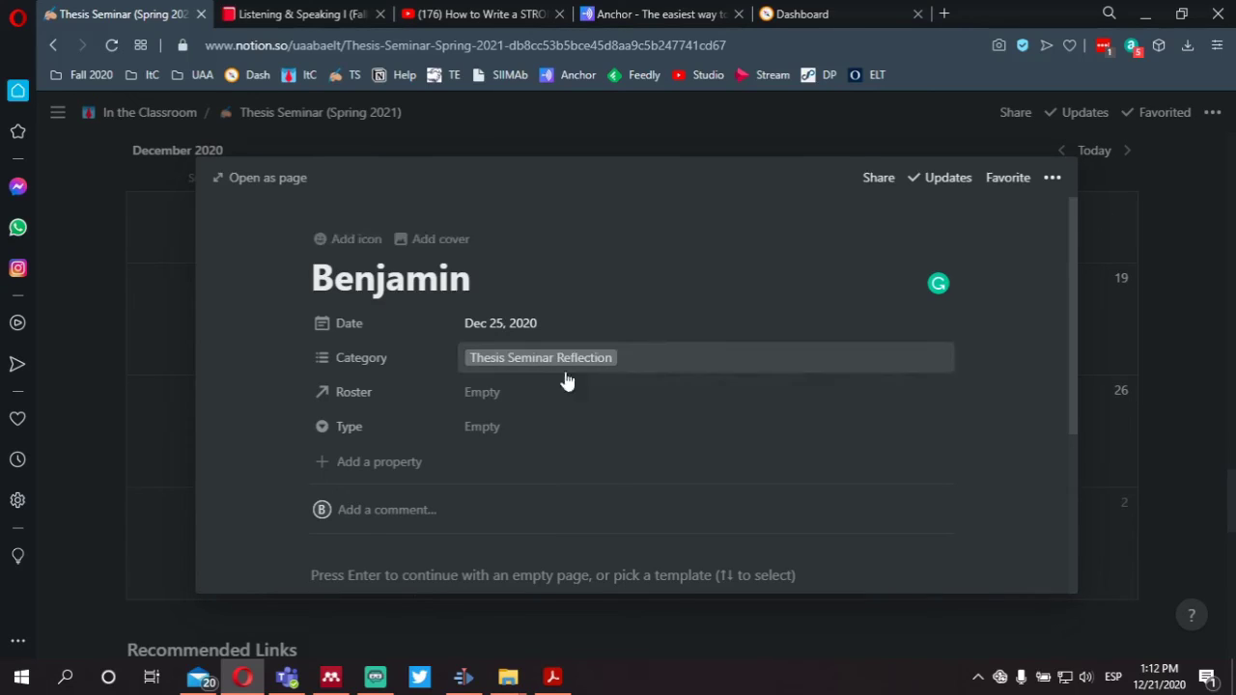
left_click(514, 432)
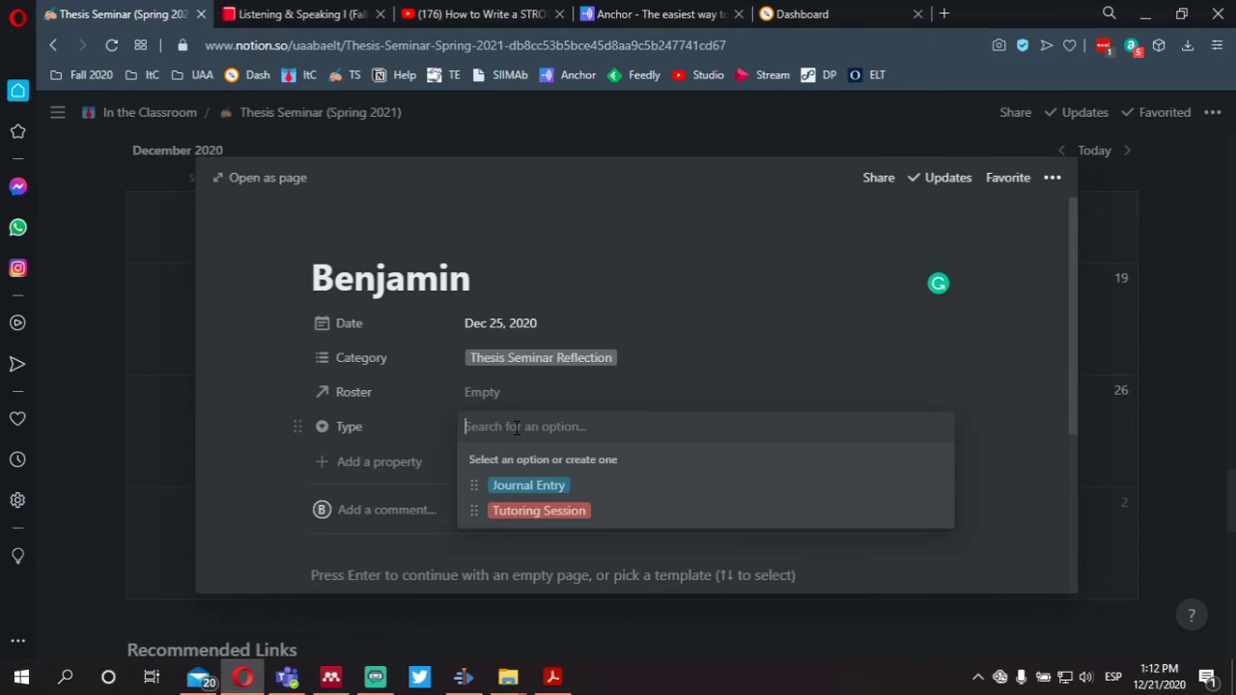
left_click(517, 488)
Apply the Tutoring/Reflection Journal template to the new item and view its mandatory and additional questions.
scroll(538, 462, "down", 1)
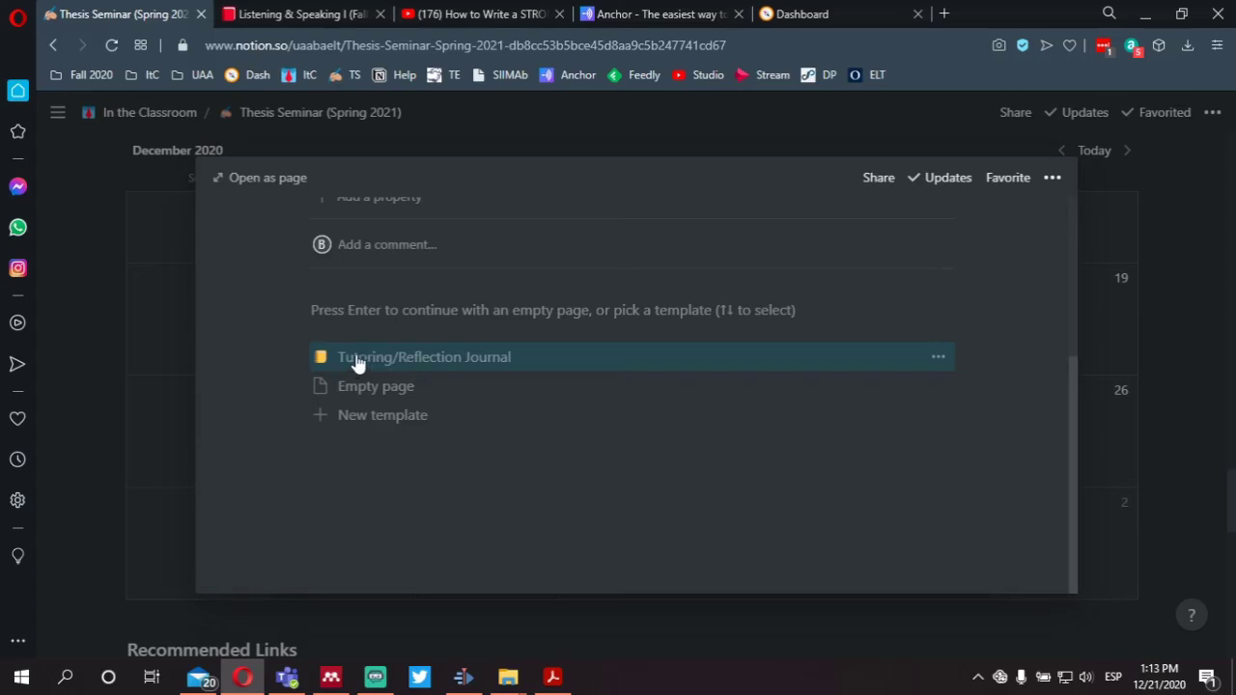
left_click(454, 365)
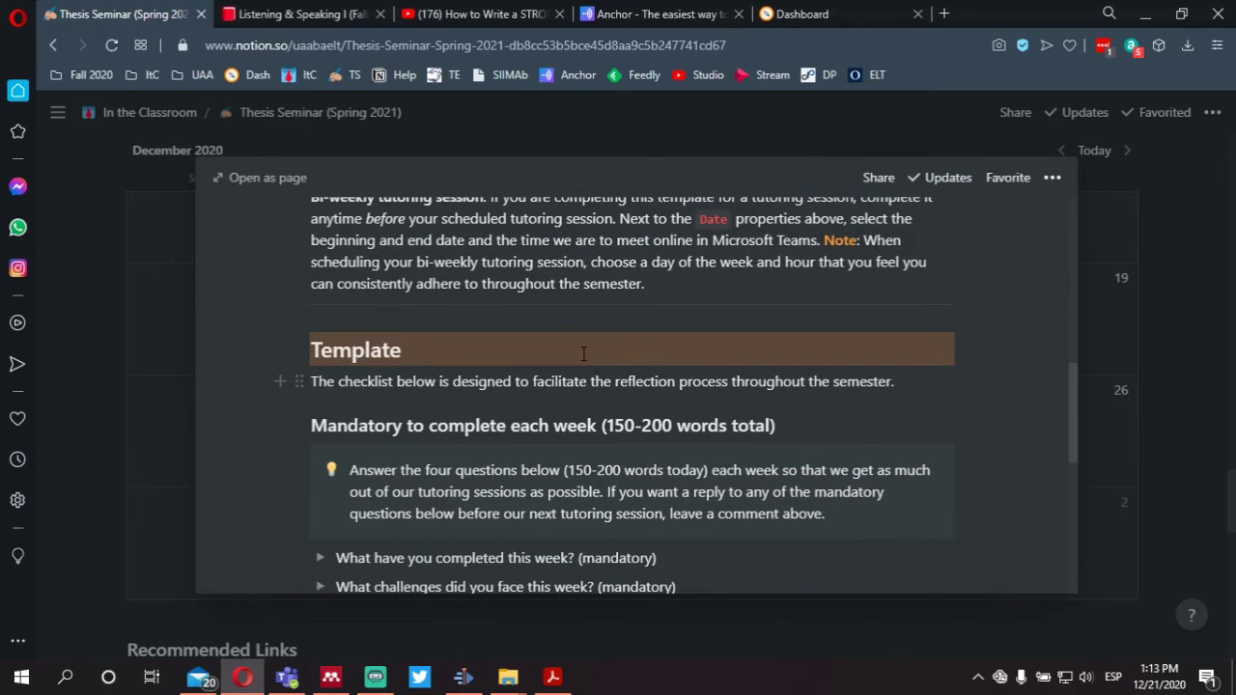
scroll(573, 338, "down", 4)
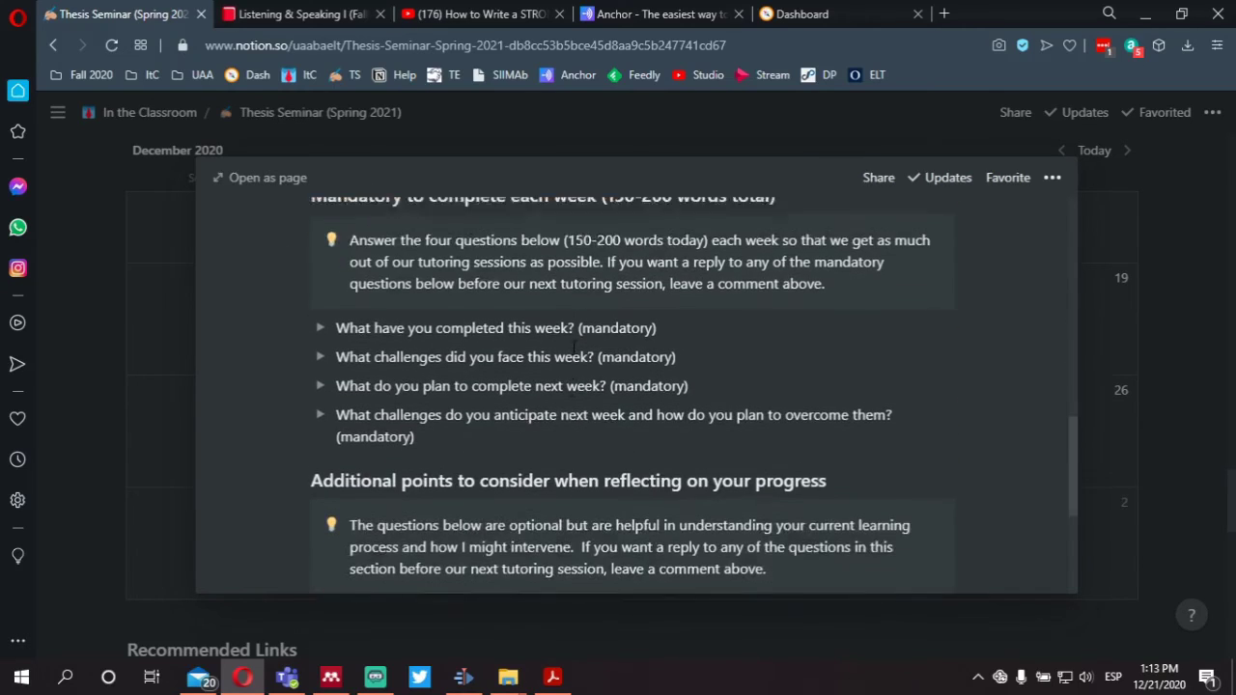
Review the journal entry's date, Category and Type properties, and close the item to return to the calendar.
scroll(568, 353, "up", 3)
scroll(560, 348, "up", 8)
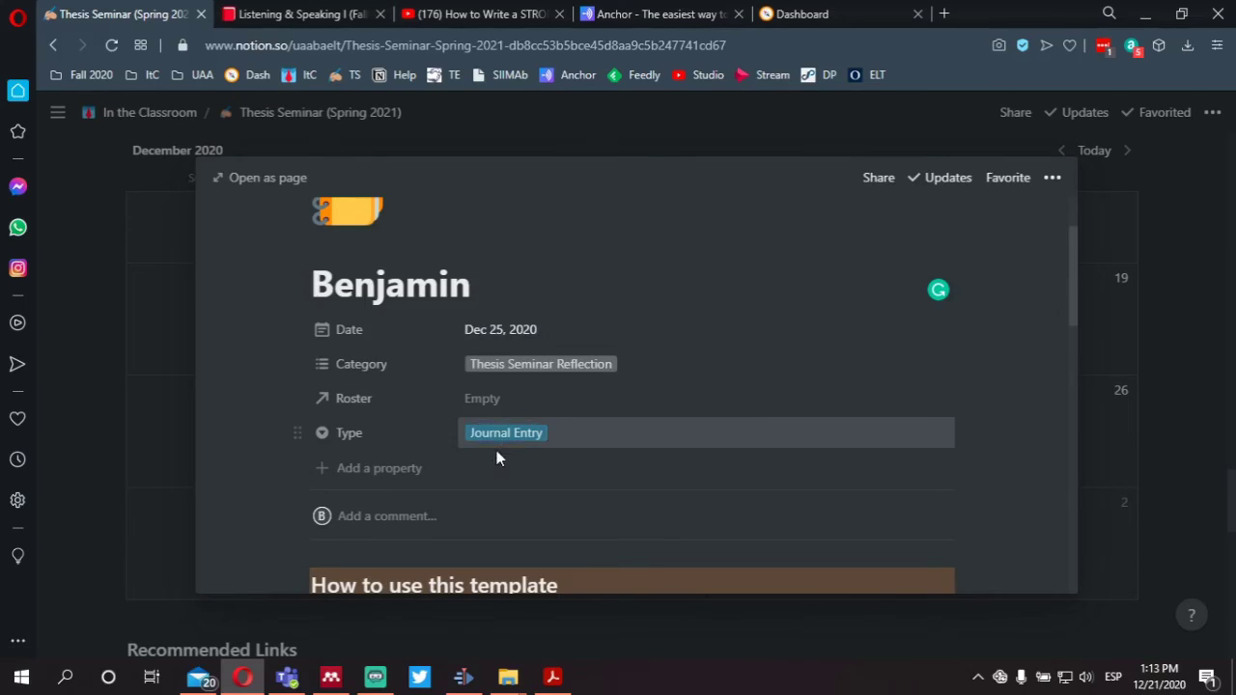
left_click(1159, 279)
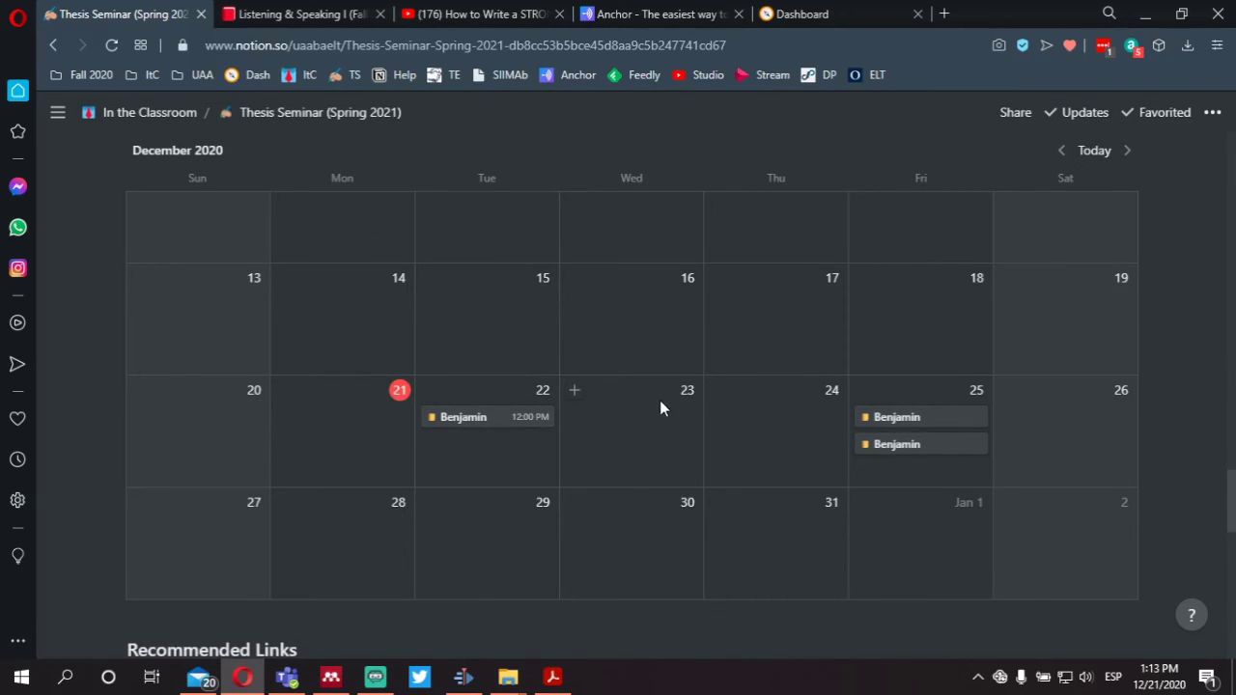
Add a calendar item on Dec 23, 2020, title it with the learner's first name, and enable End date and Include time.
left_click(574, 392)
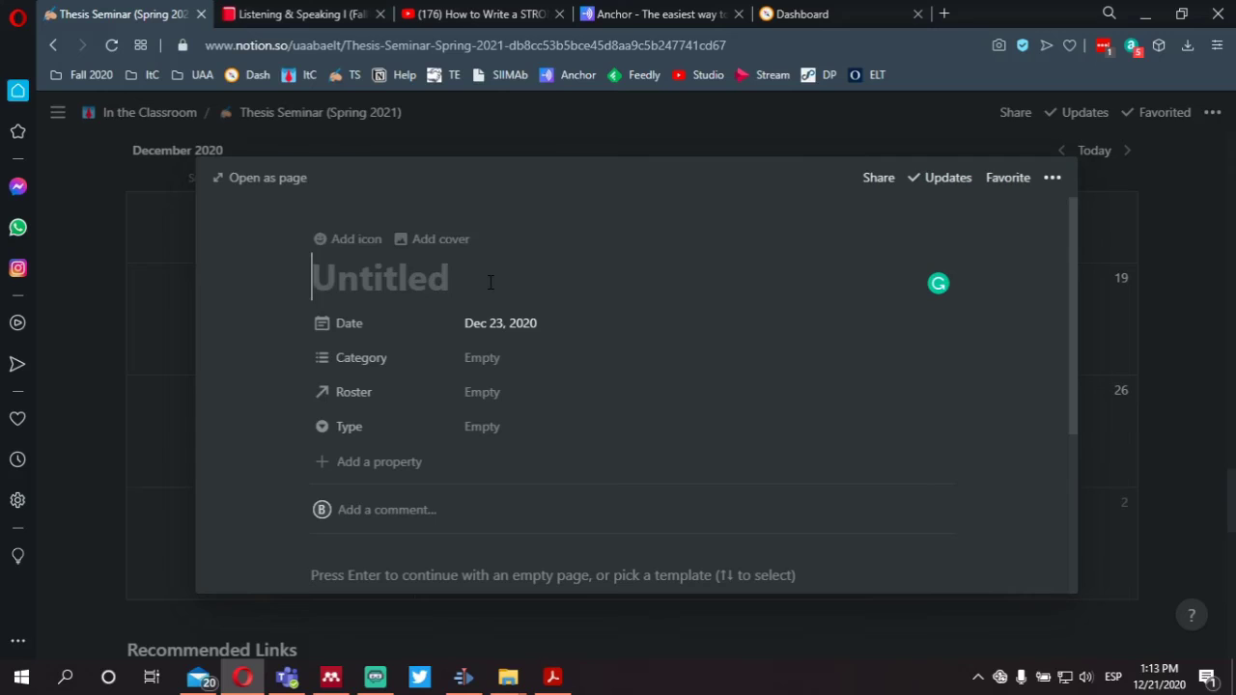
type("Benjamin")
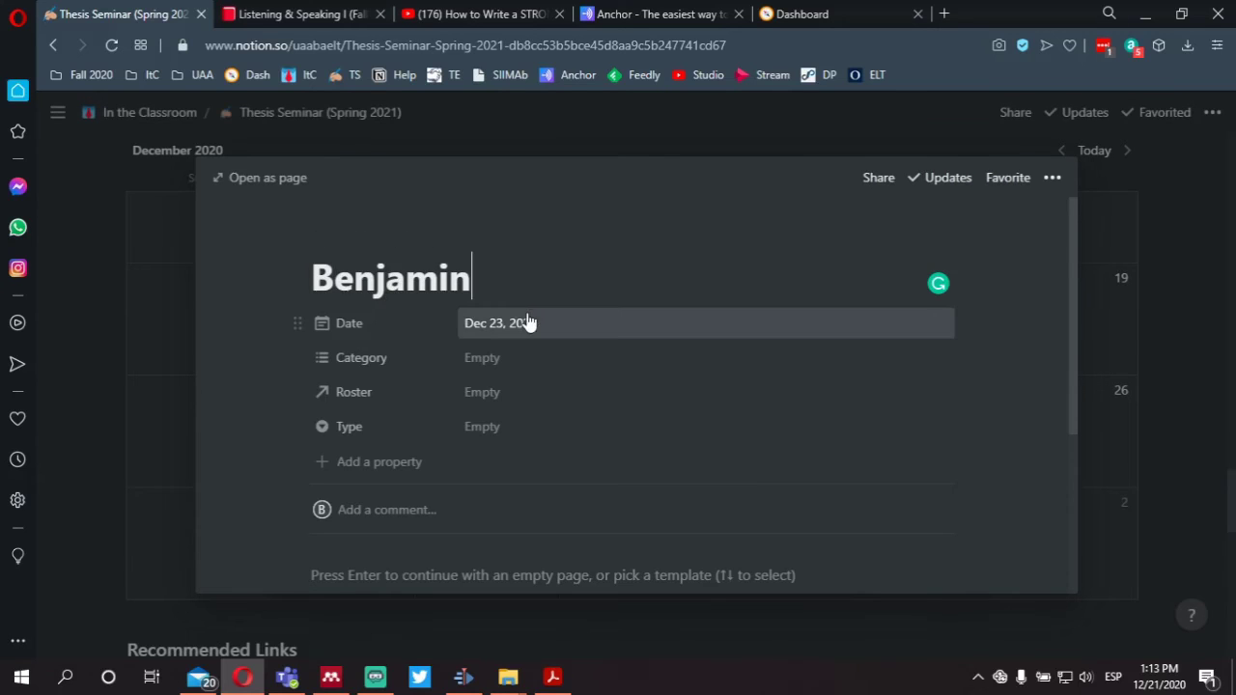
left_click(528, 323)
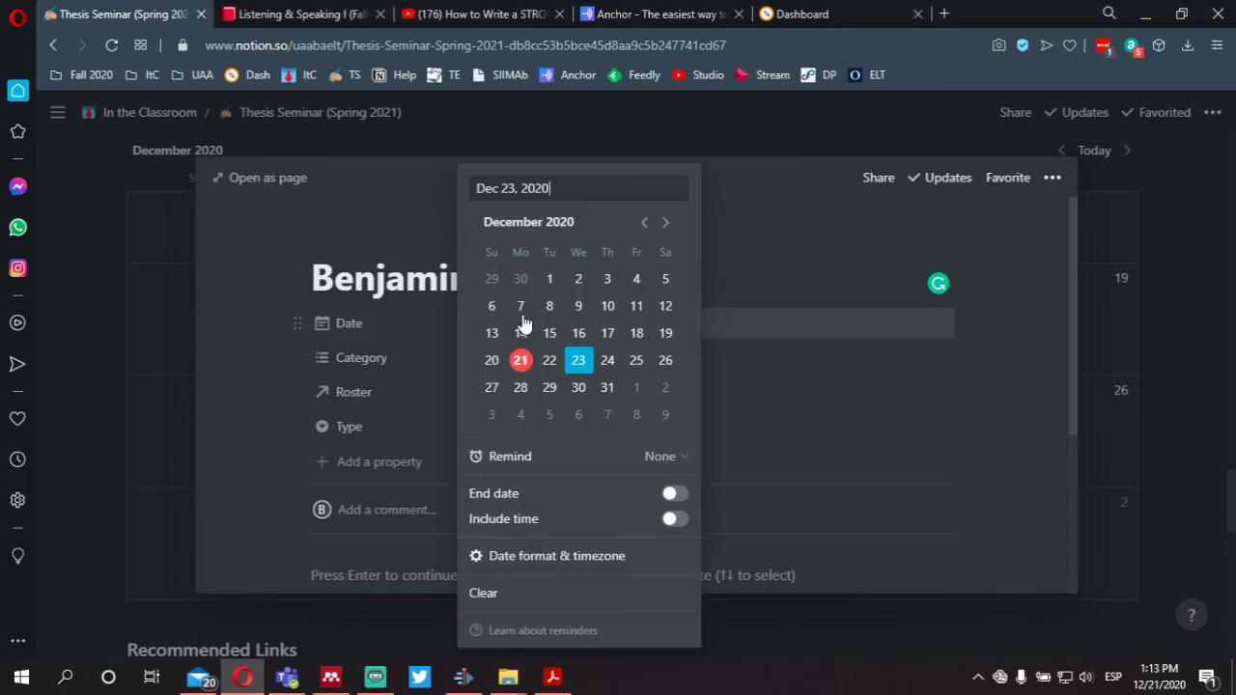
left_click(674, 495)
left_click(673, 519)
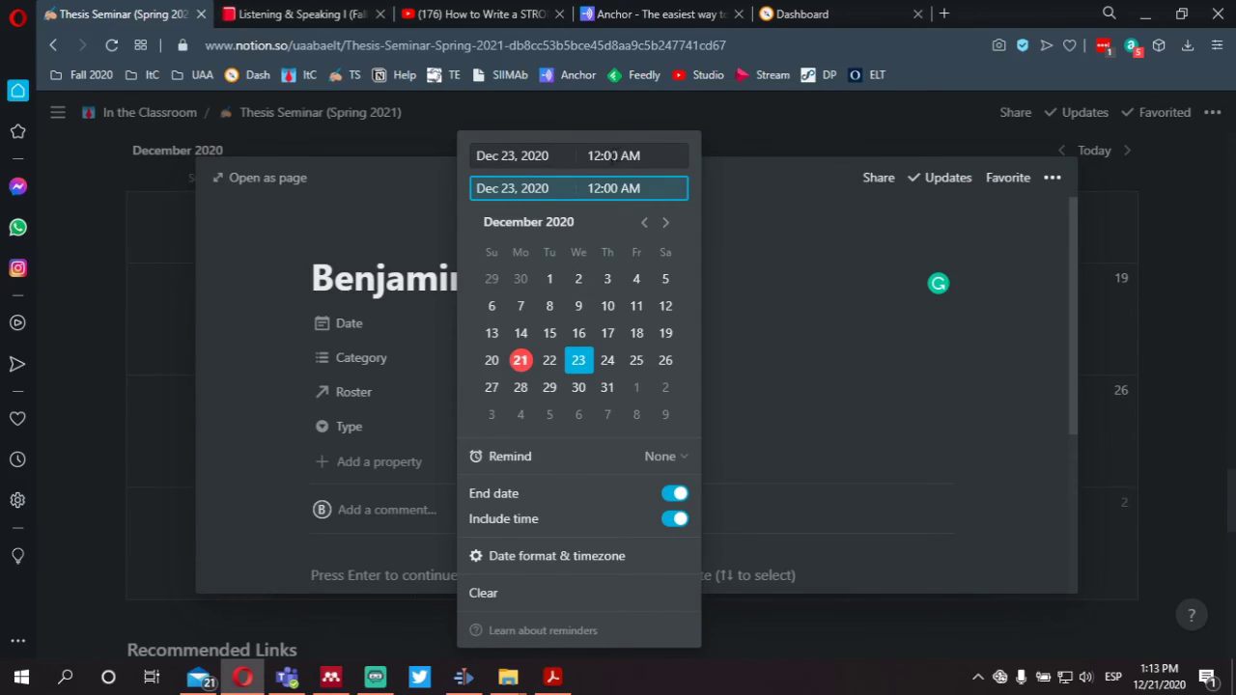
Set the Dec 23 item's start time to 12:00 PM and its end time to 12:30 PM.
left_click(623, 156)
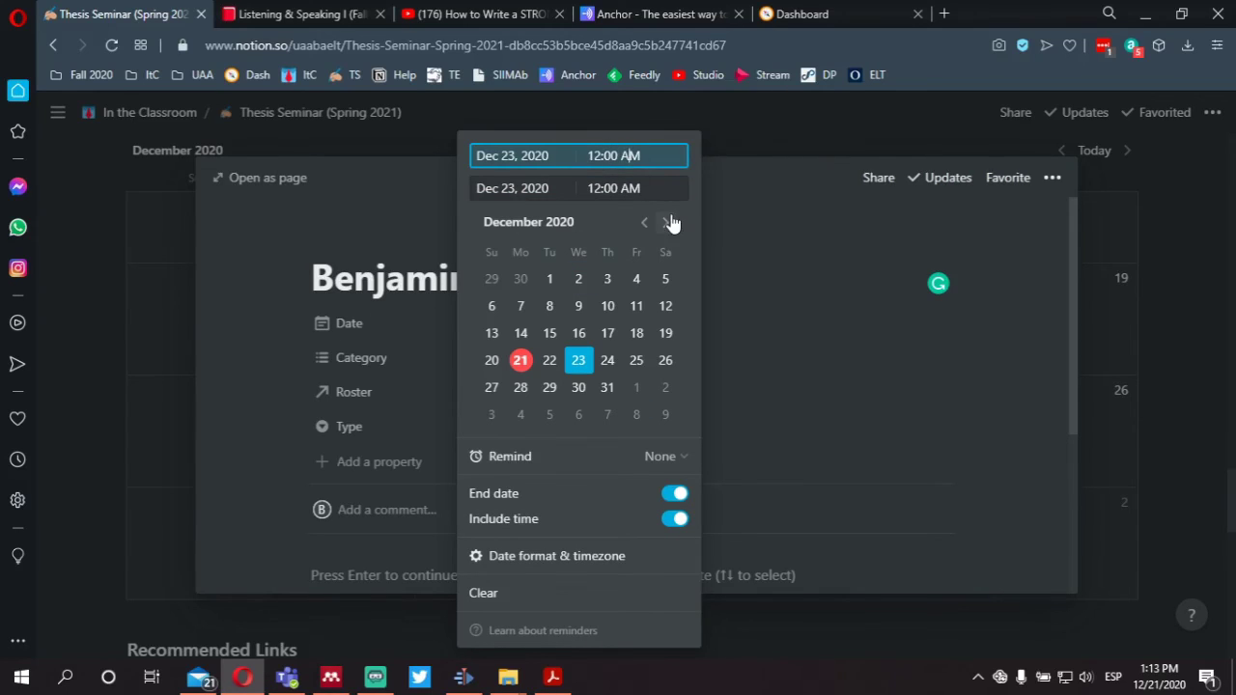
key("BackSpace")
type("P")
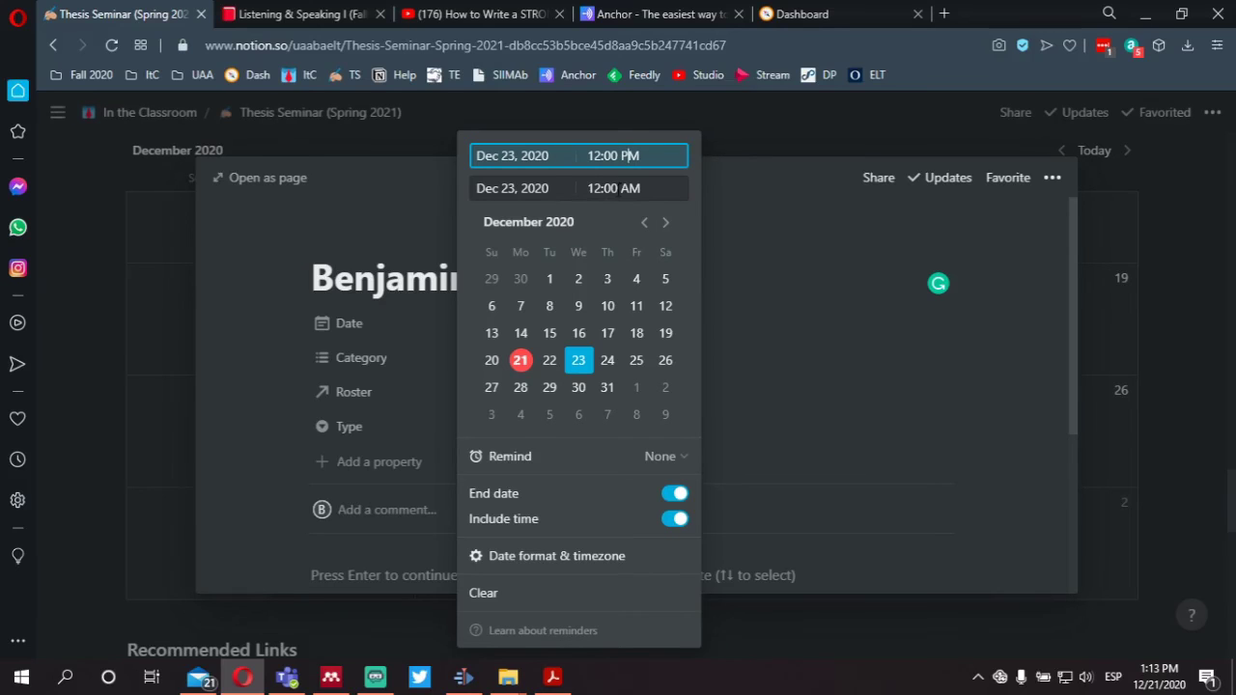
key("Tab")
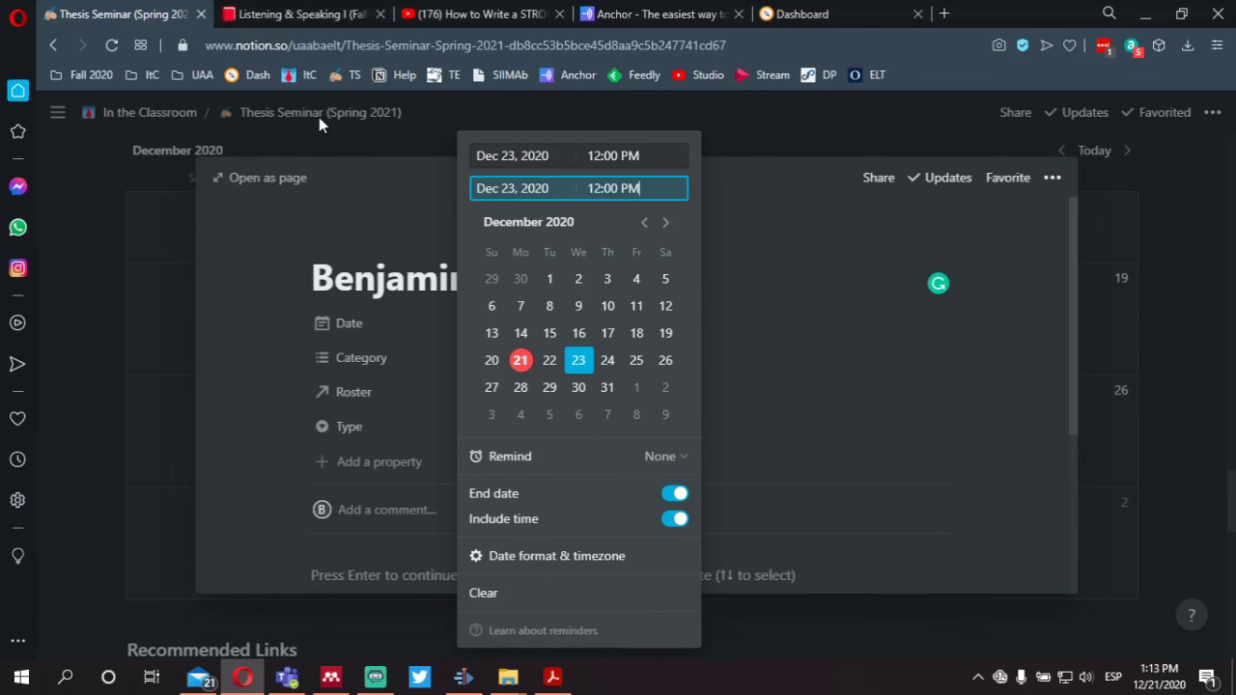
key("Left")
key("Left")
key("Left")
key("Left")
key("BackSpace")
type("3")
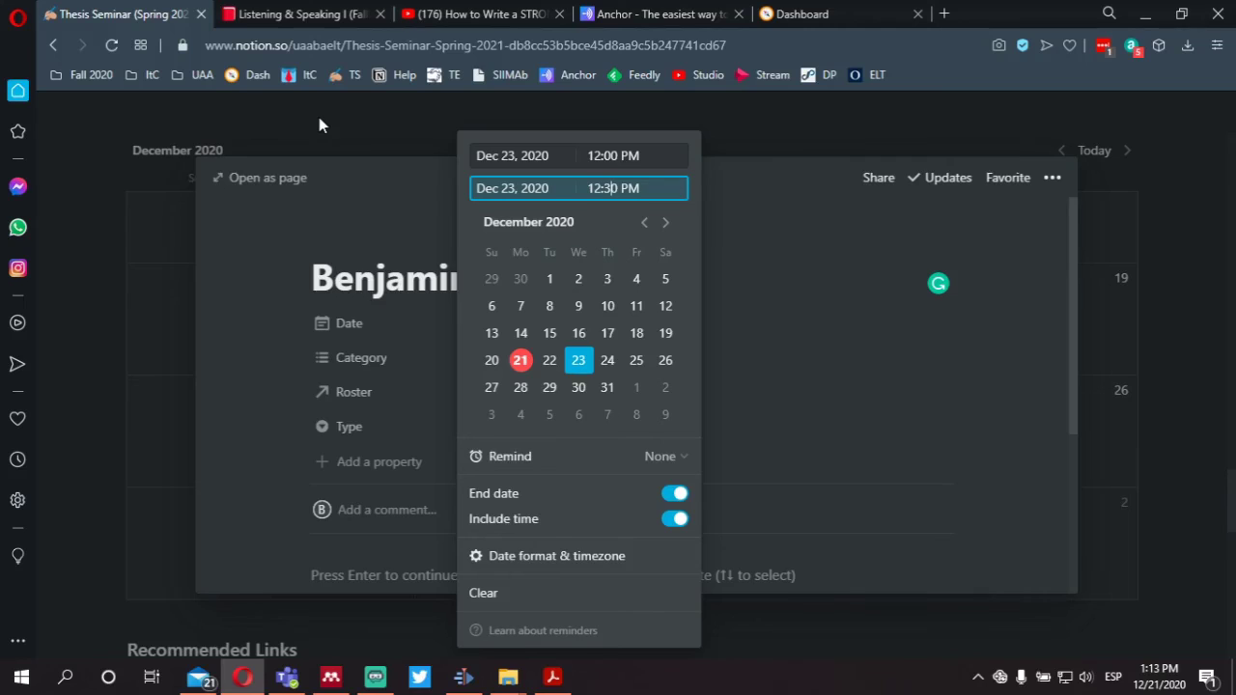
left_click(777, 439)
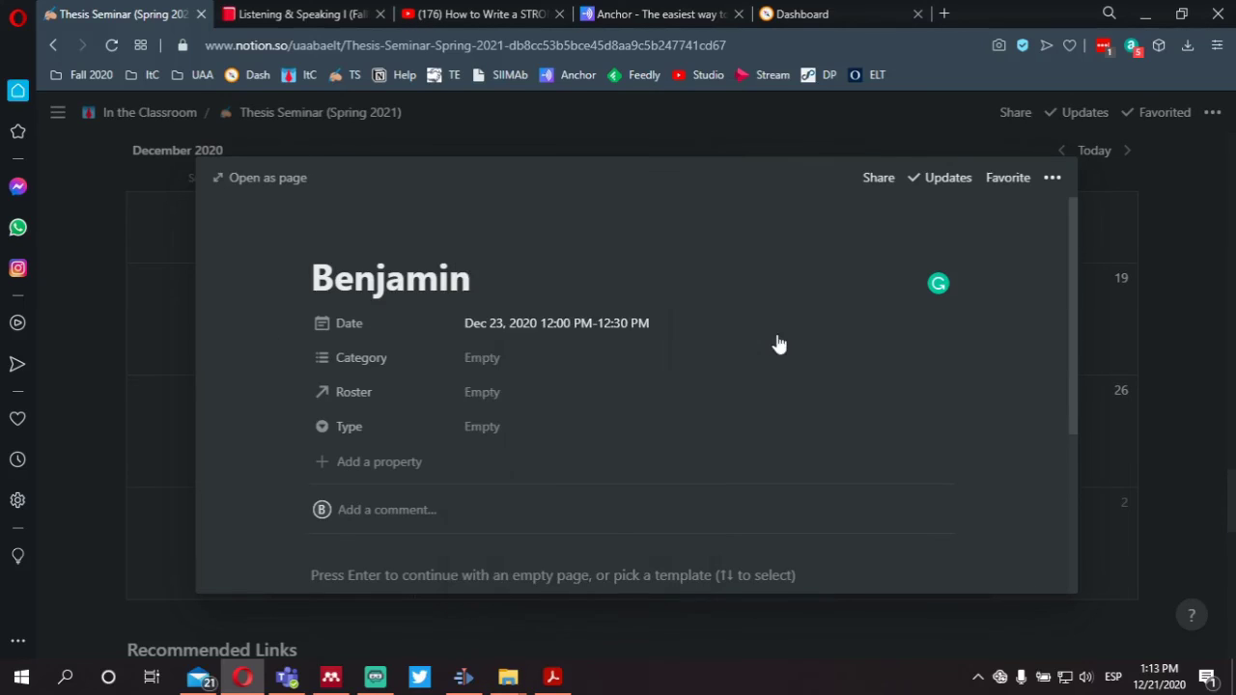
Set the item's Category to Thesis Seminar Reflection and its Type to Tutoring Session.
left_click(510, 363)
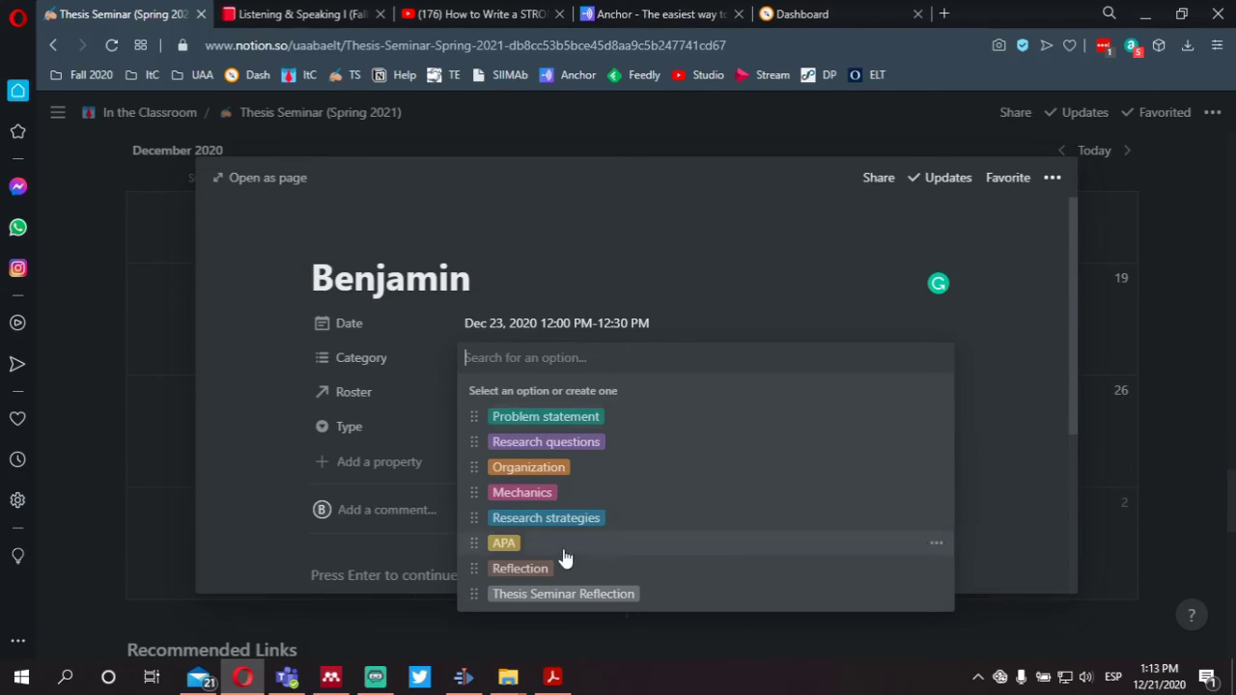
left_click(563, 594)
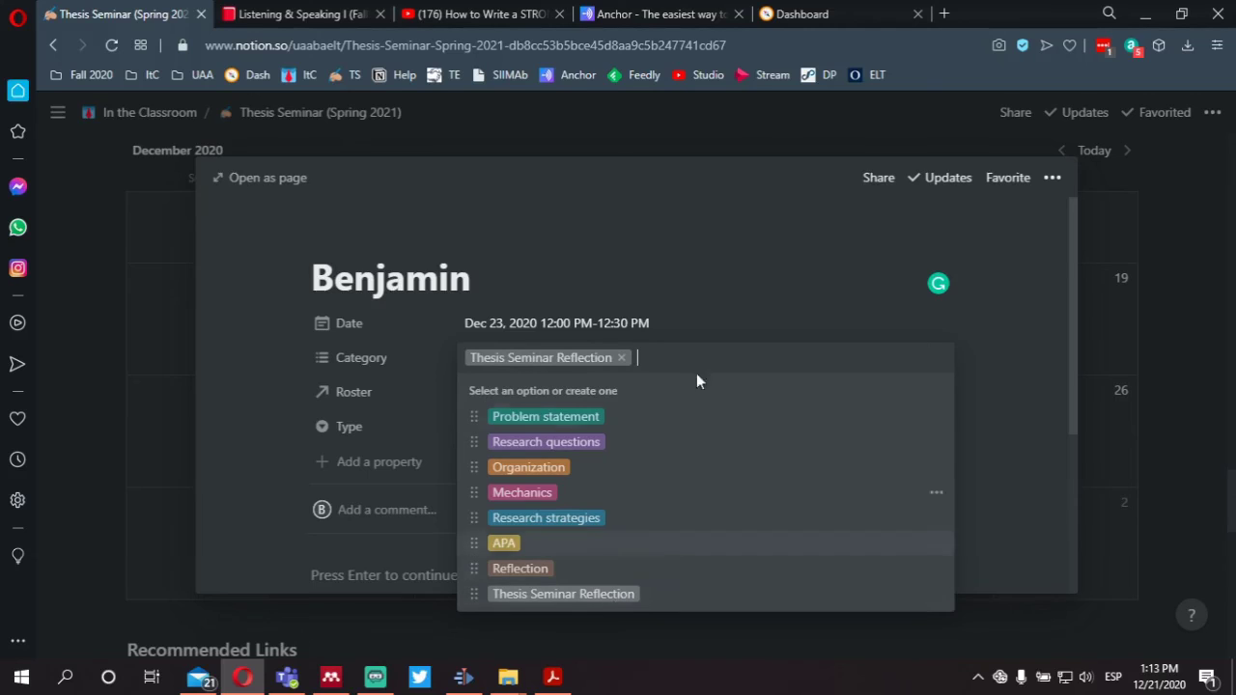
key("Escape")
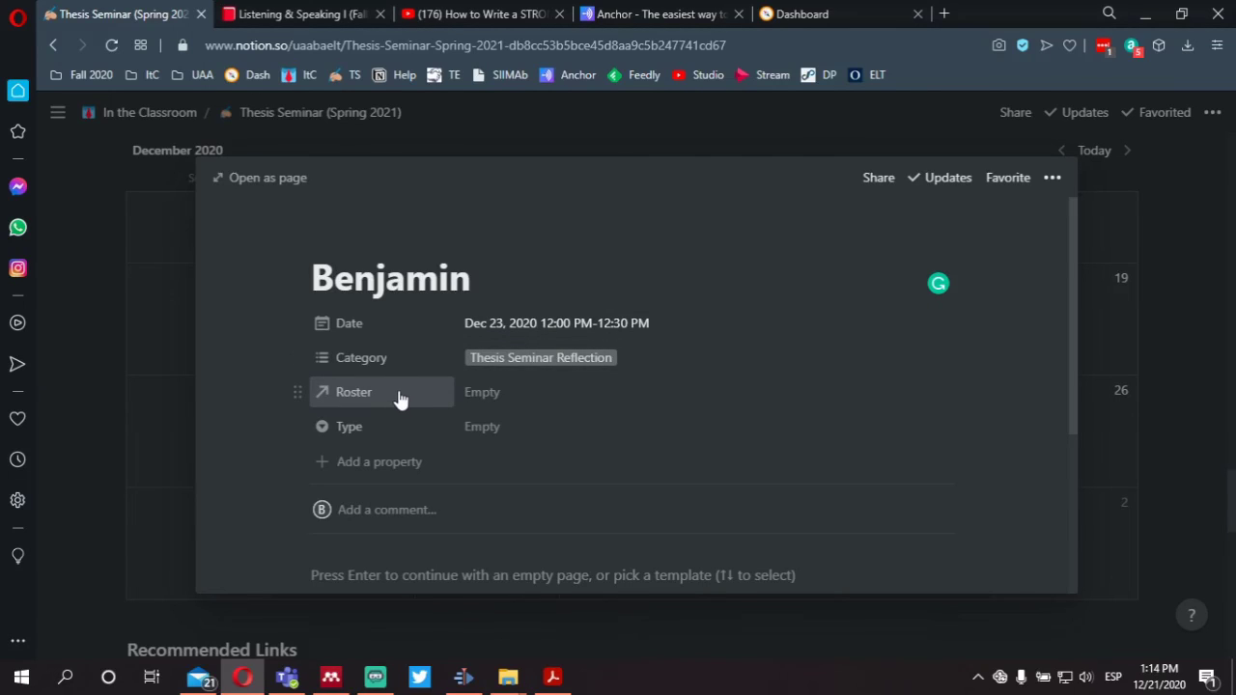
left_click(537, 431)
left_click(519, 515)
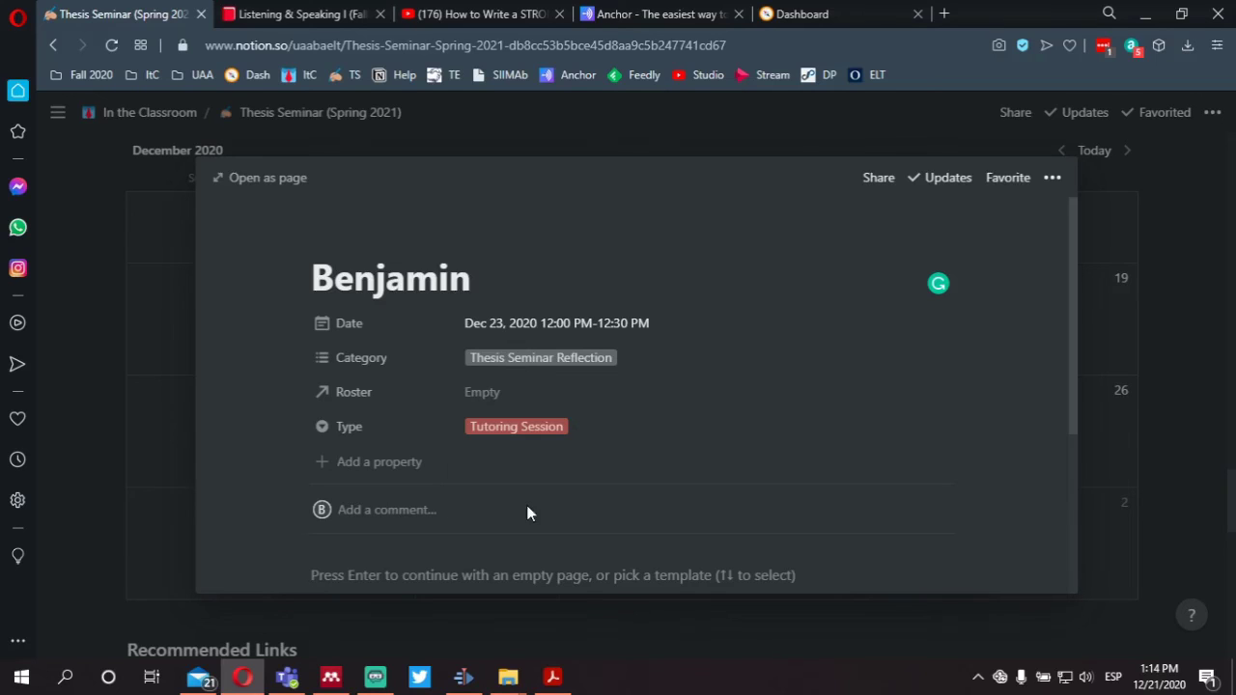
Apply the Tutoring/Reflection Journal template to the Dec 23 item, check its mandatory questions, and close the item.
scroll(714, 441, "down", 5)
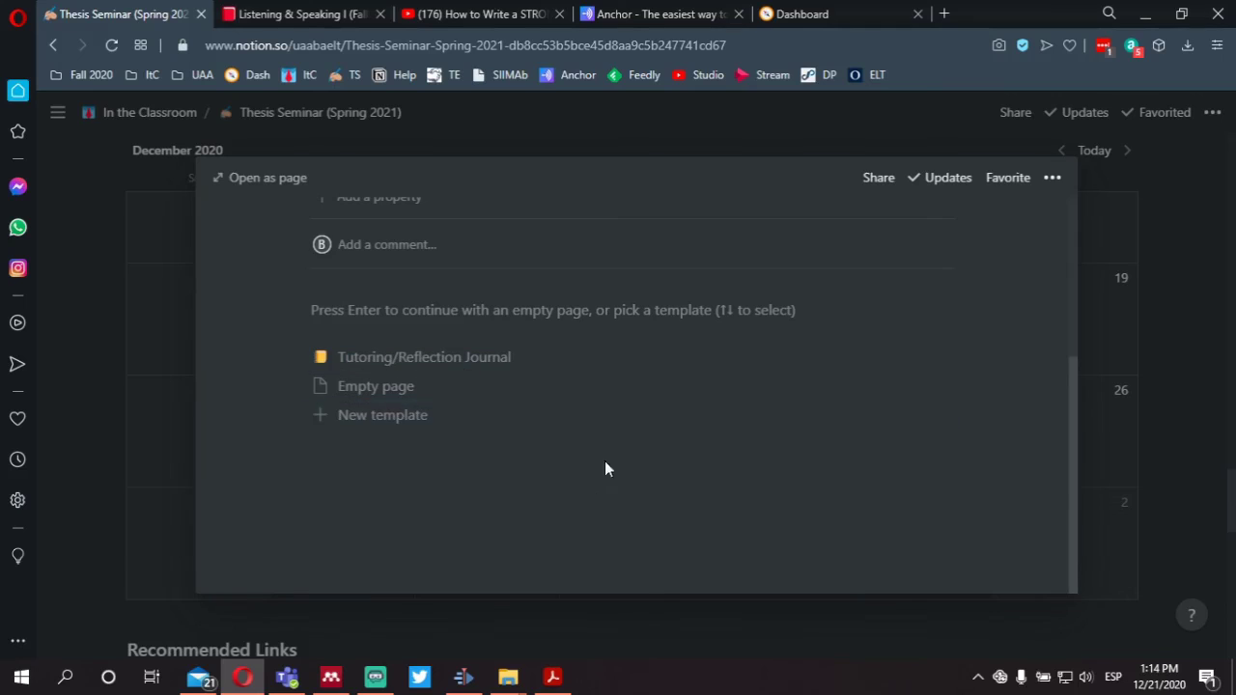
left_click(472, 359)
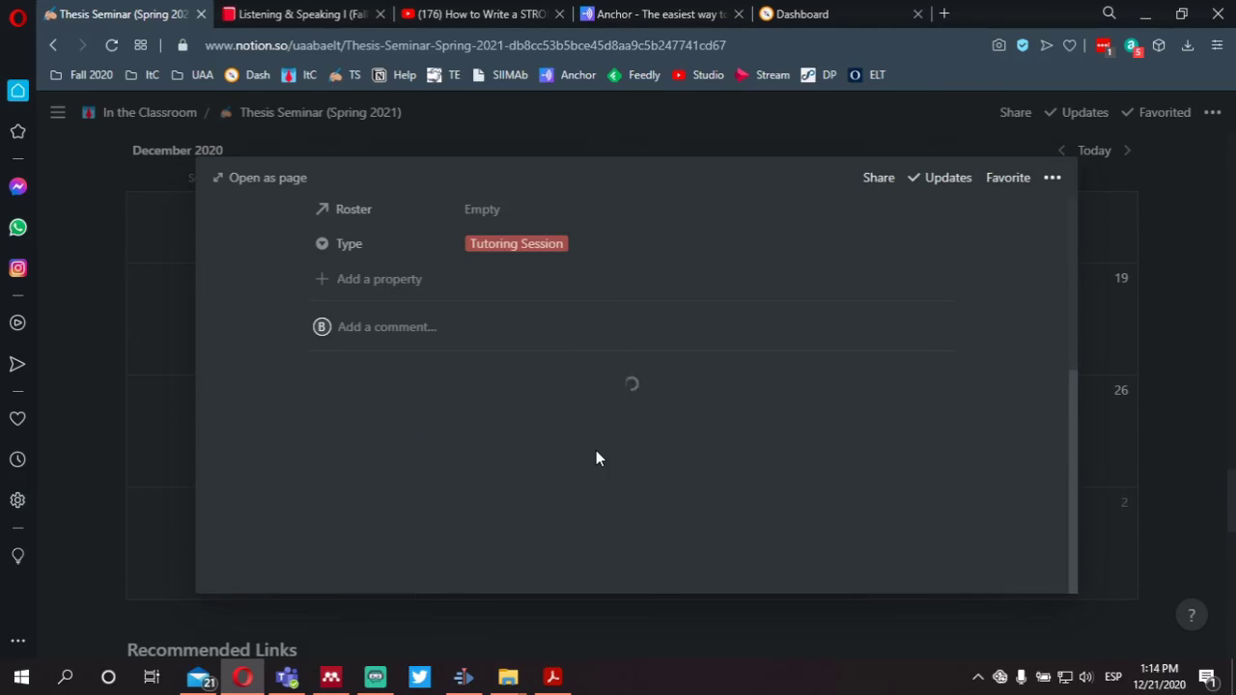
scroll(589, 453, "down", 7)
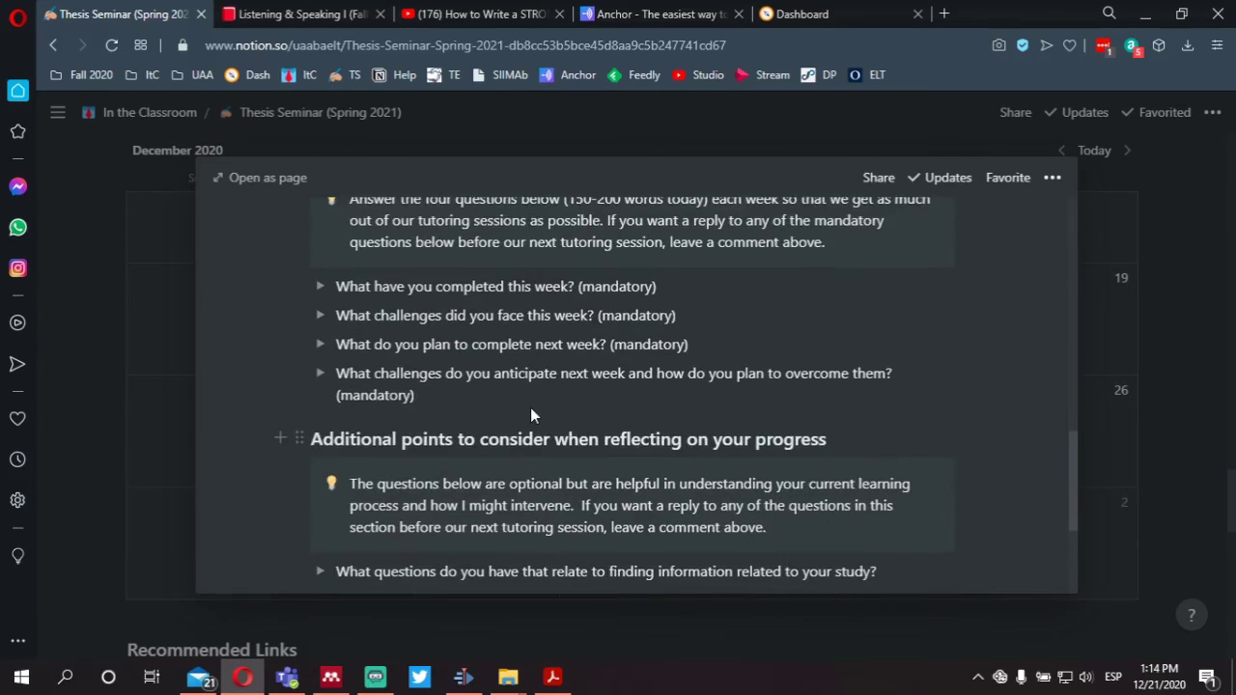
left_click(318, 287)
left_click(319, 288)
scroll(779, 401, "up", 1)
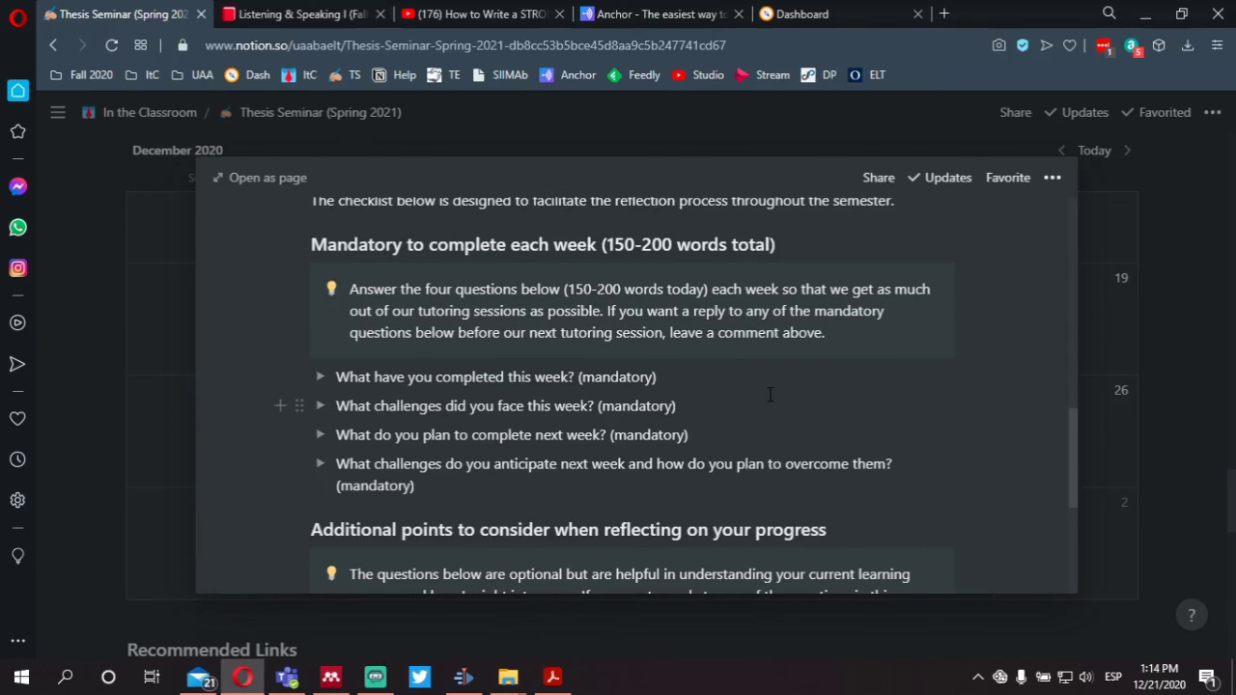
left_click(1200, 350)
Create a new Tutoring Sessions entry from the Tutoring/Reflection Journal template, review its instructions and properties, and close it without a title or date.
scroll(817, 367, "up", 2)
scroll(817, 367, "up", 2)
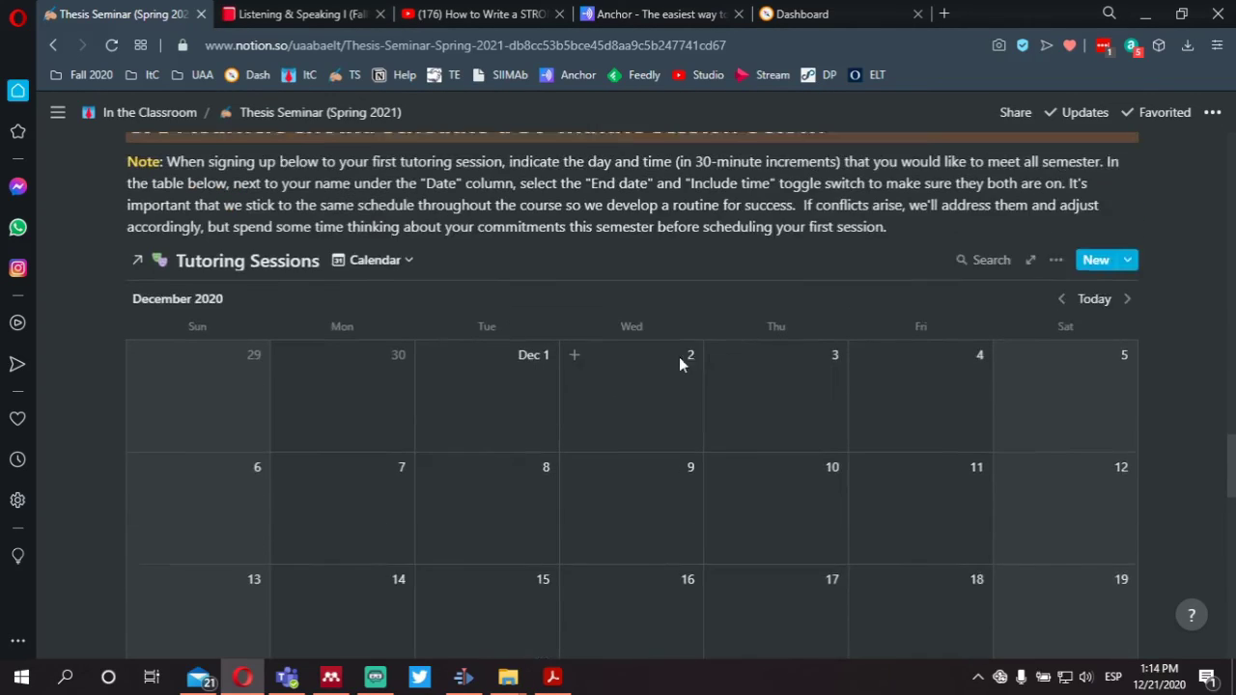
scroll(936, 362, "down", 2)
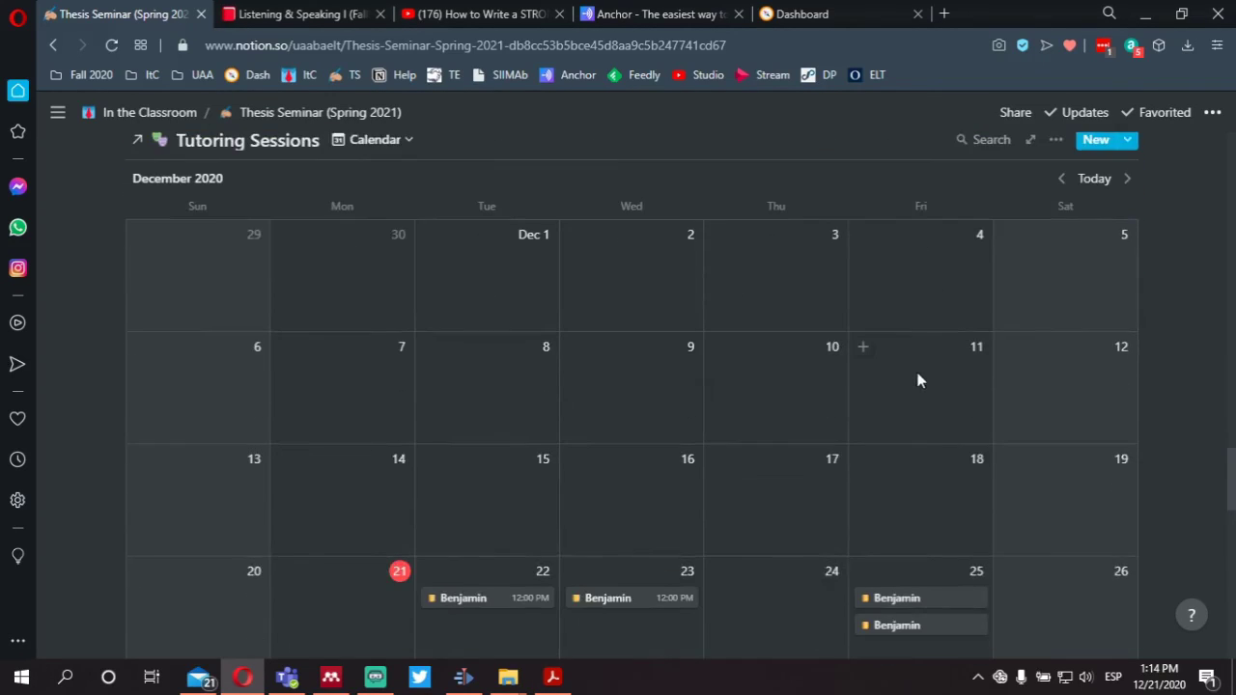
scroll(750, 331, "up", 2)
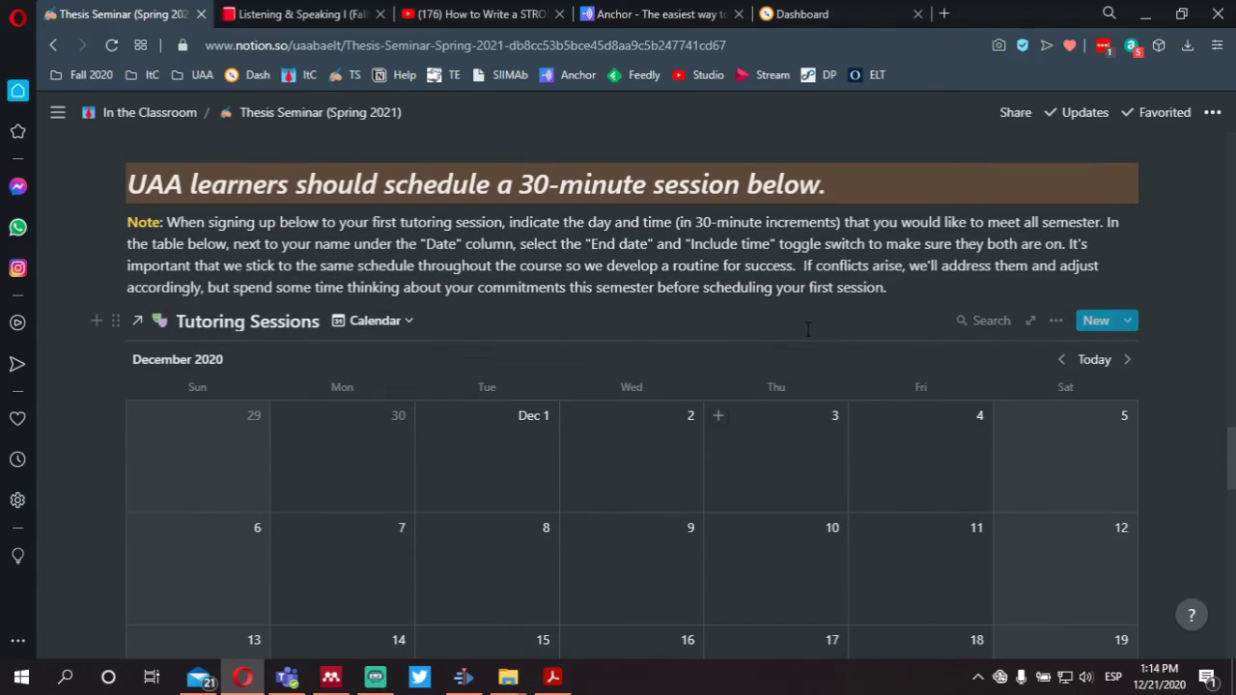
left_click(1127, 327)
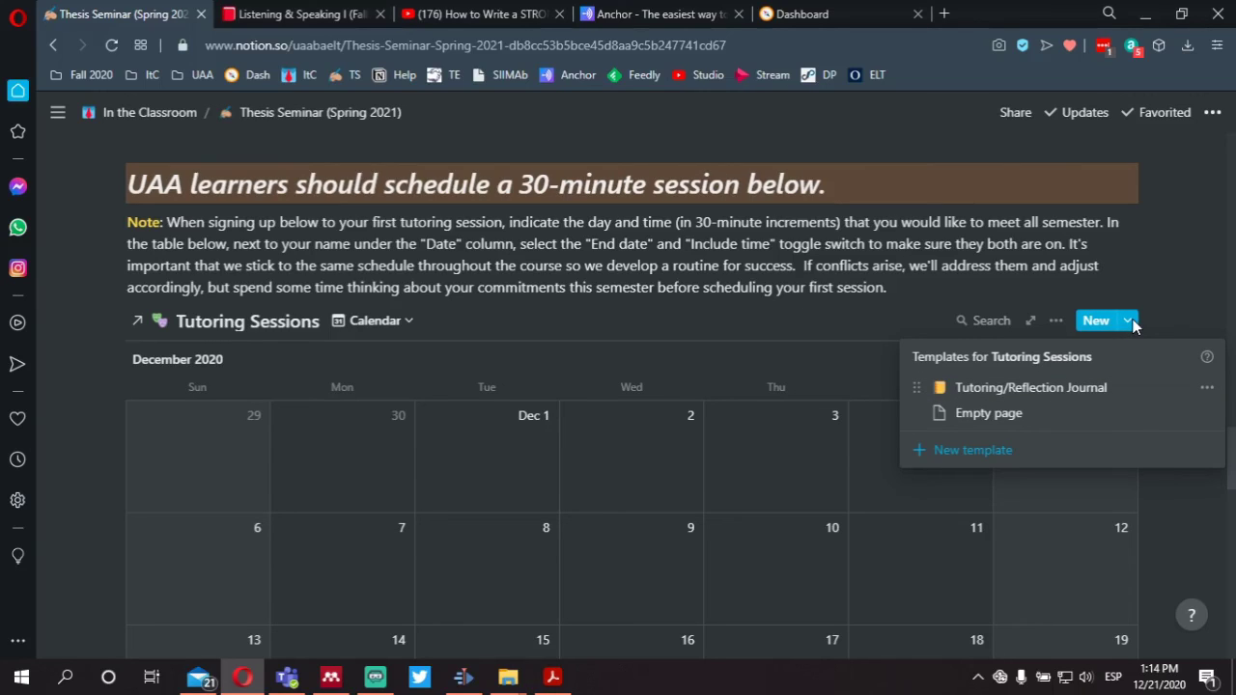
left_click(1022, 389)
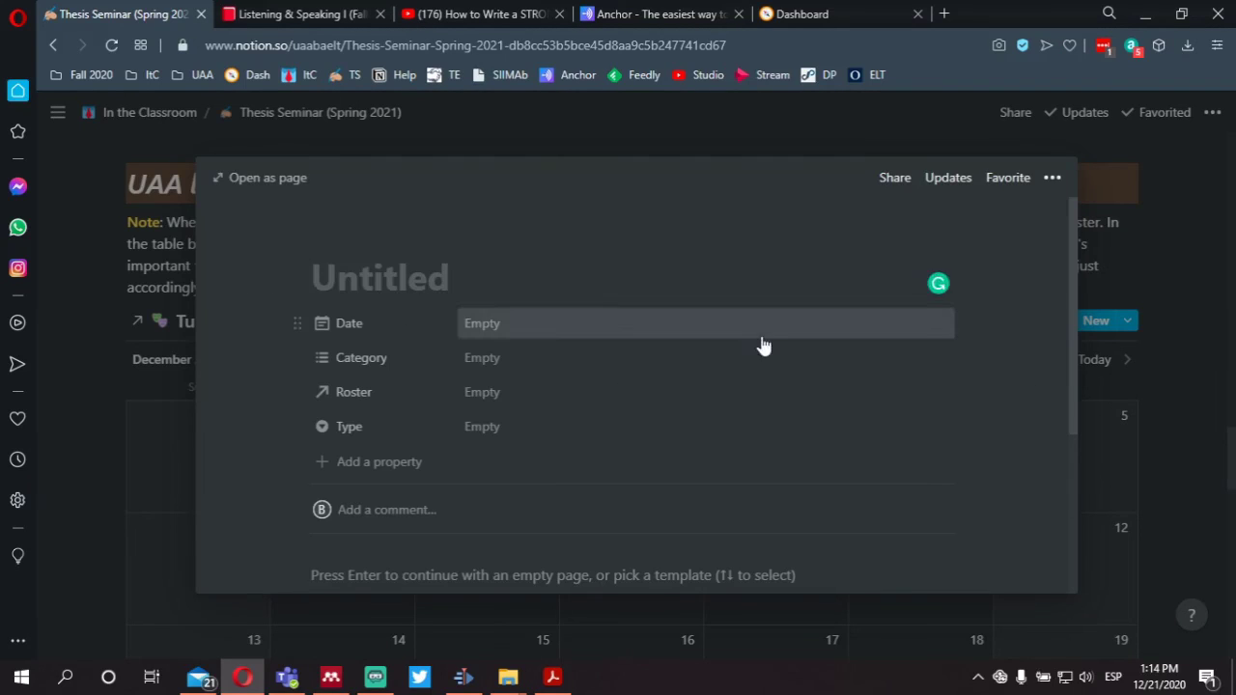
scroll(762, 344, "down", 3)
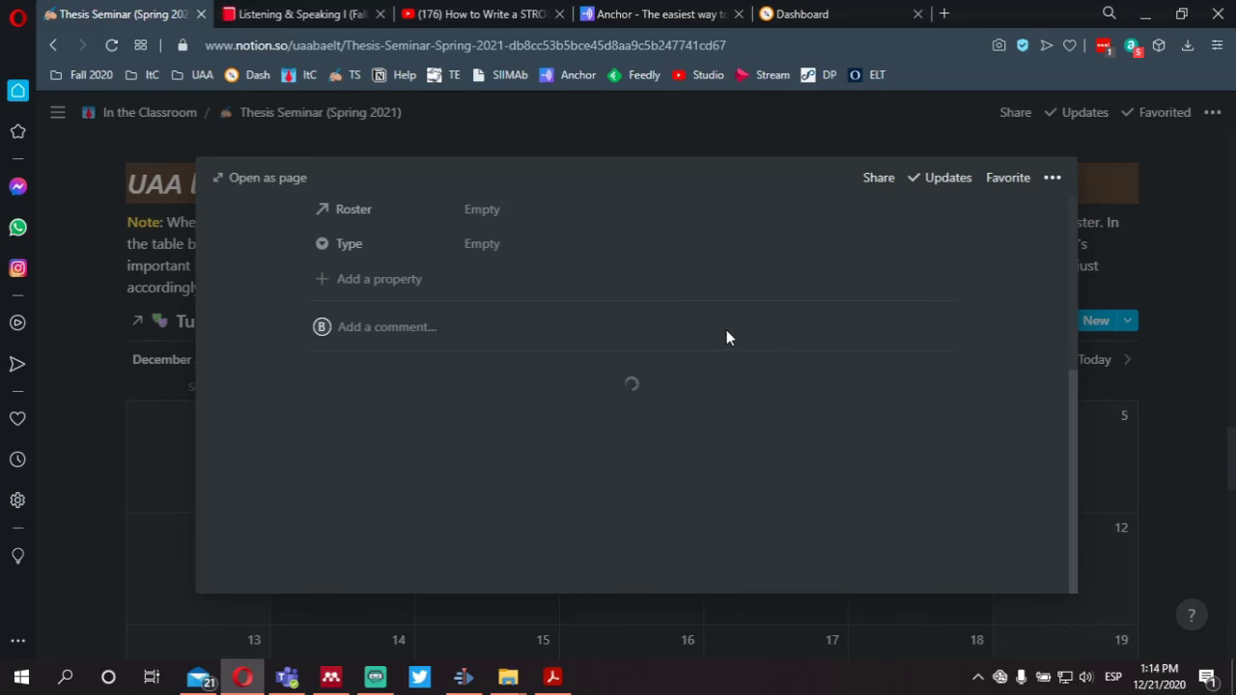
scroll(720, 328, "down", 2)
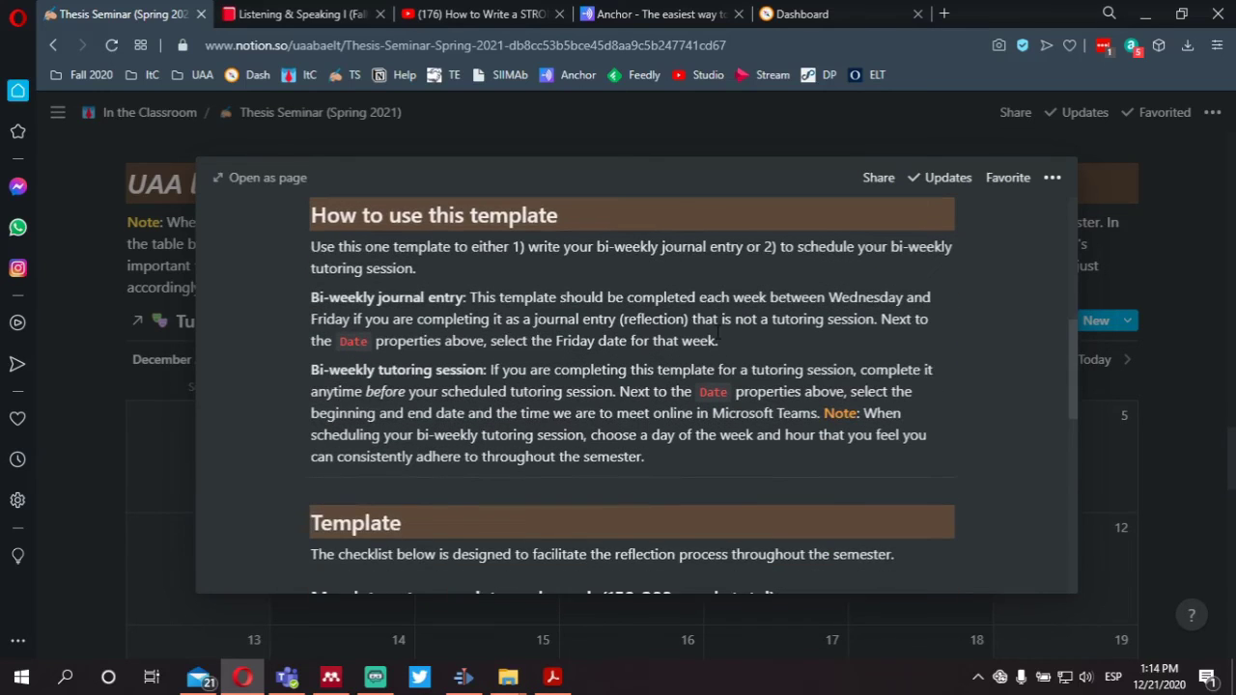
scroll(716, 331, "down", 3)
scroll(695, 342, "up", 6)
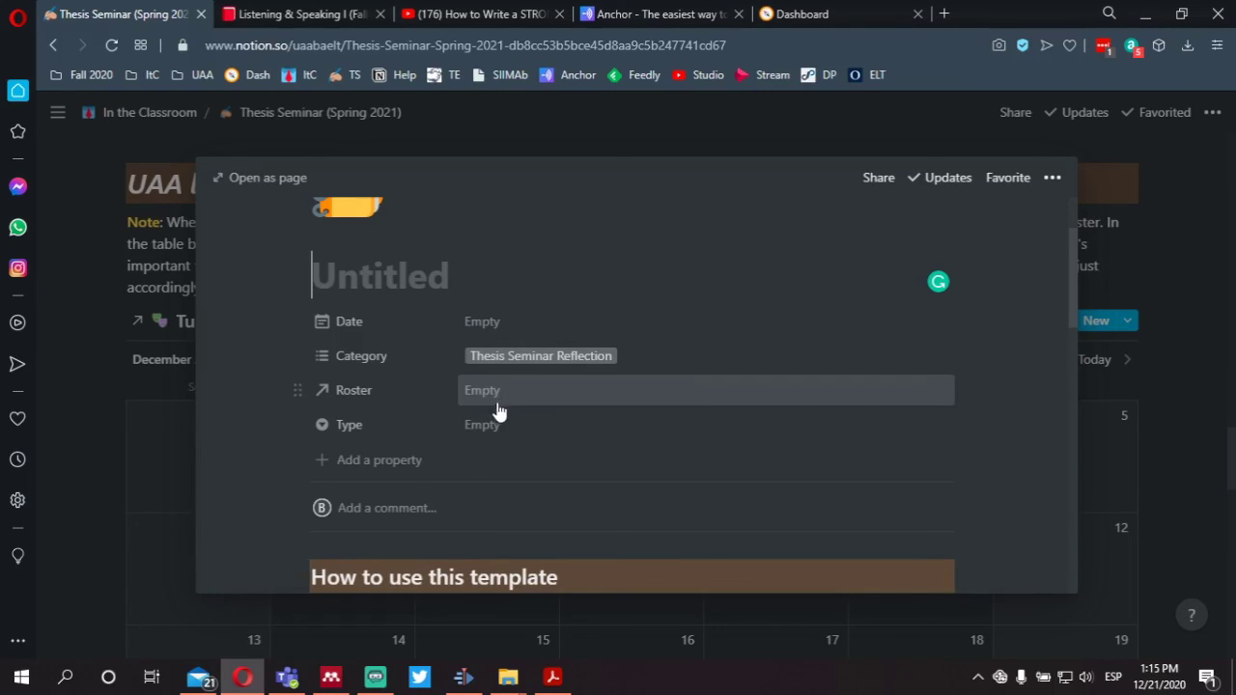
left_click(1172, 400)
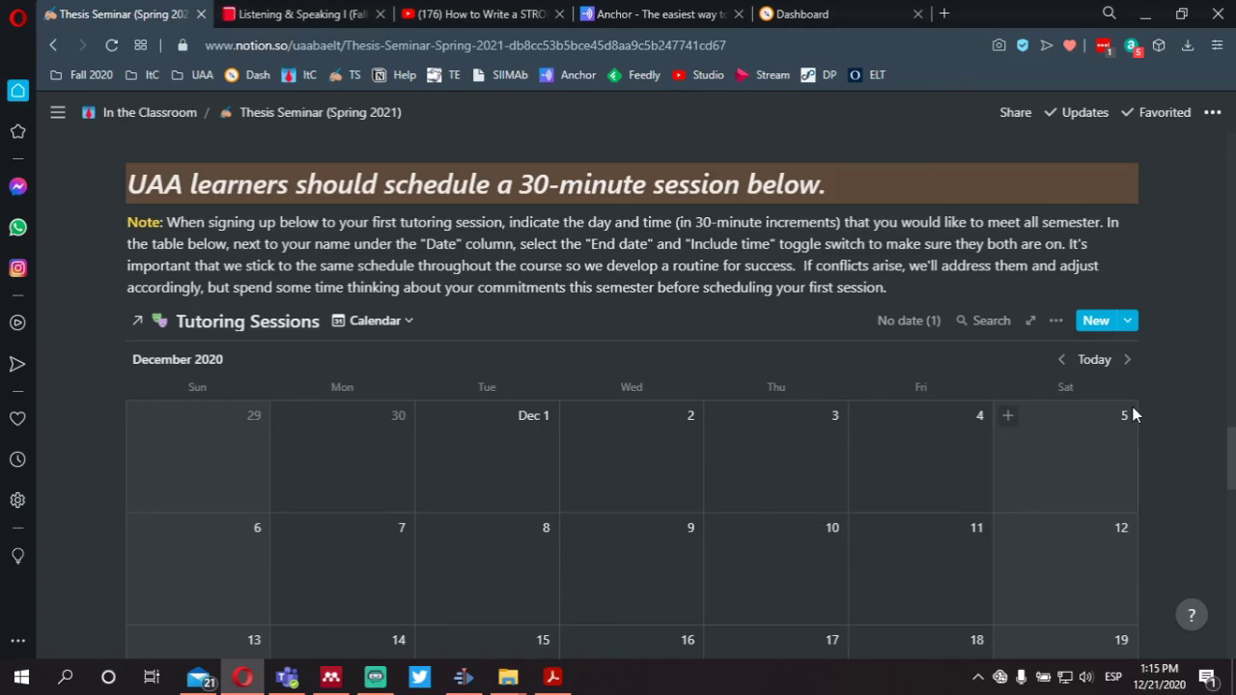
Delete the Dec 23 tutoring session from the December 2020 calendar.
scroll(1083, 405, "down", 4)
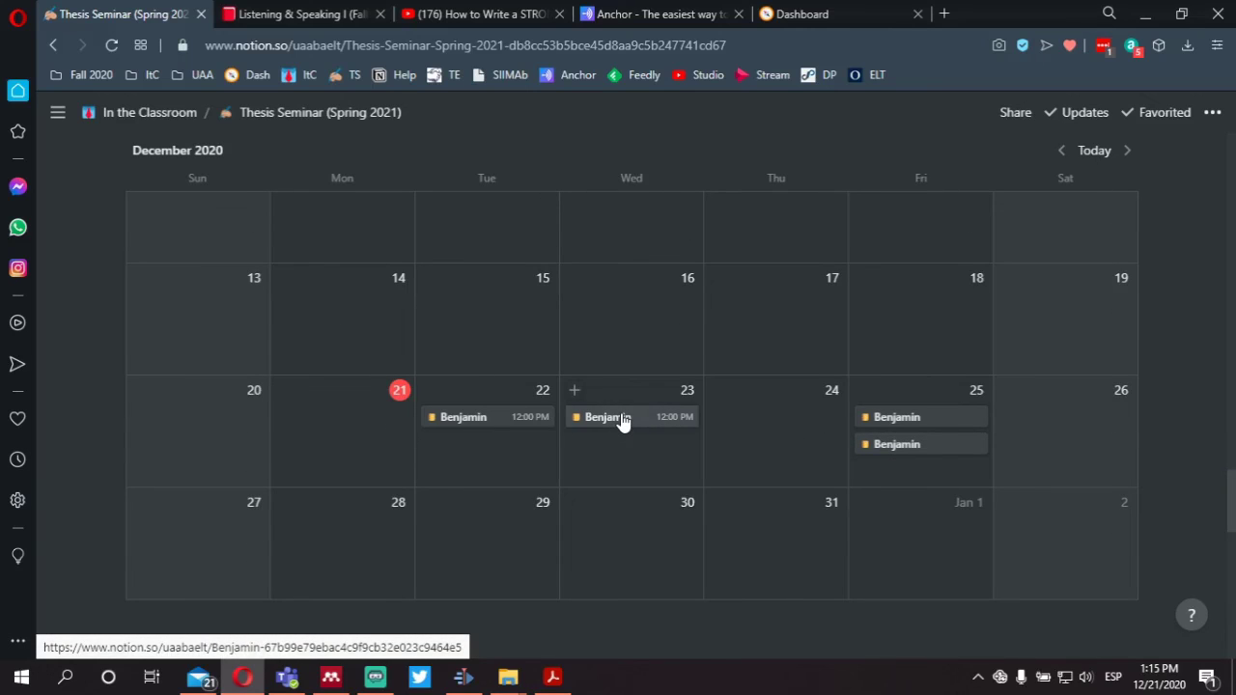
right_click(622, 420)
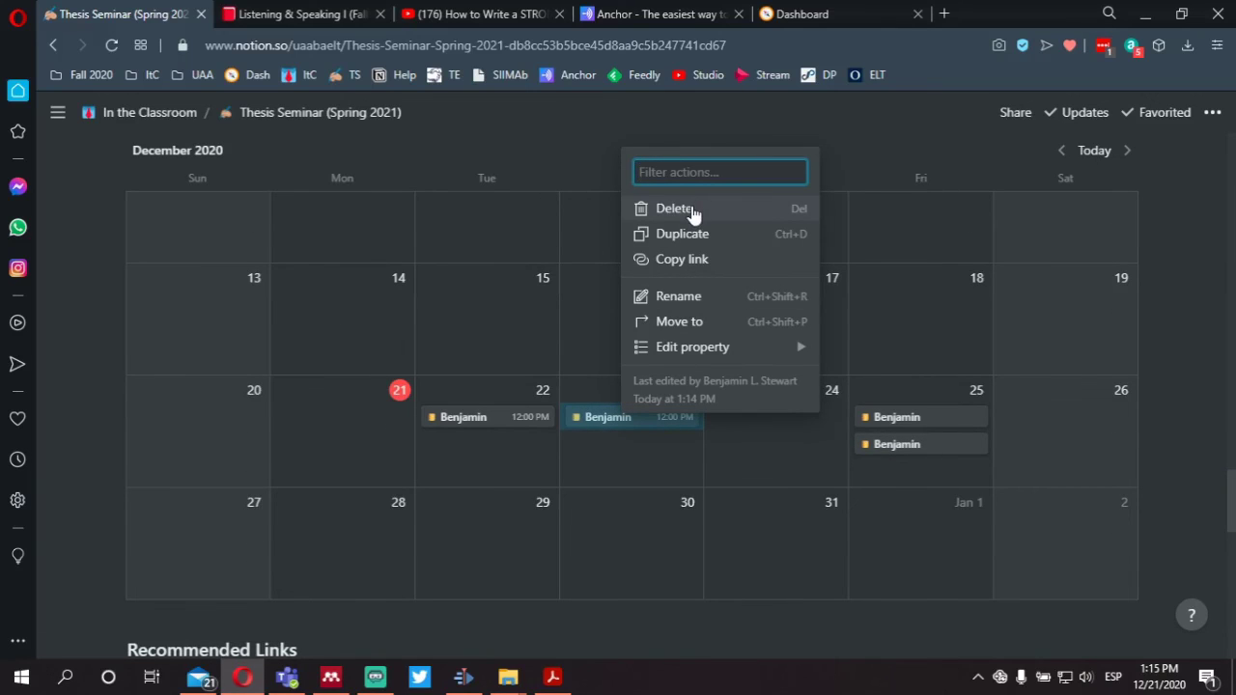